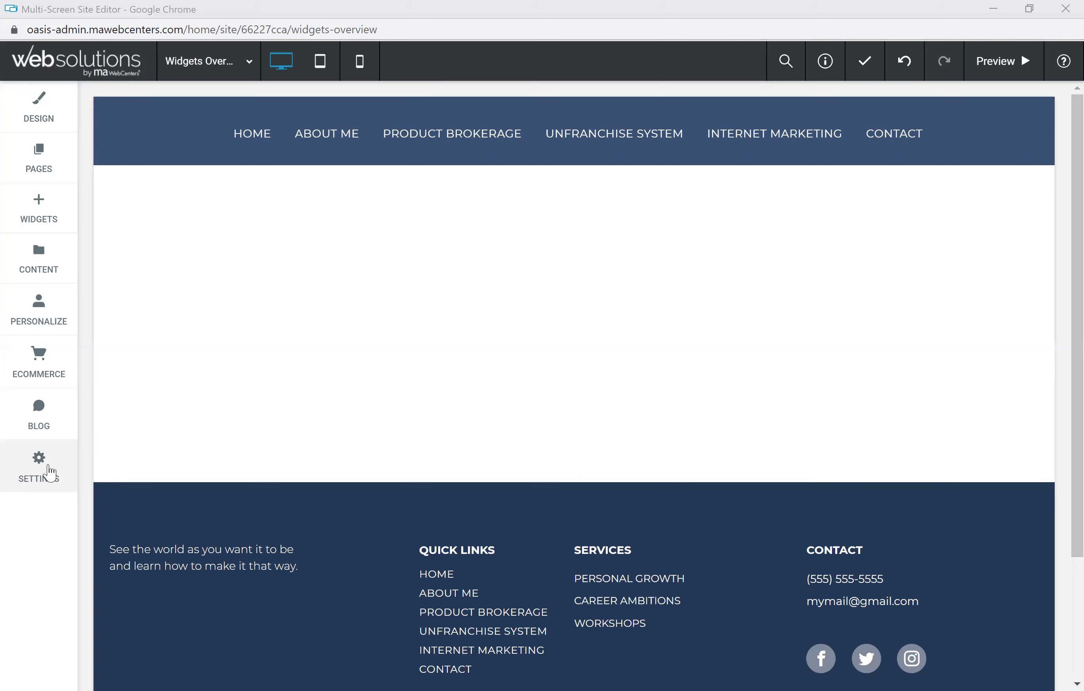
# Step: Open the Widgets panel and browse its Frequently Used, Popular and Basics categories
pyautogui.click(42, 214)
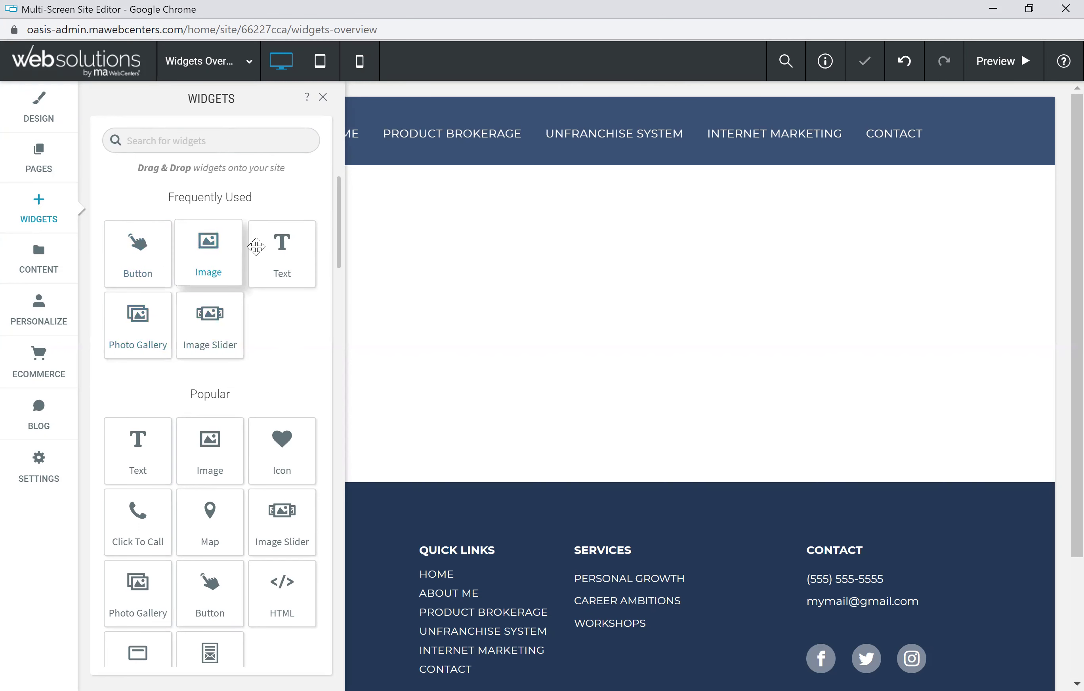
pyautogui.scroll(-1, 277, 311)
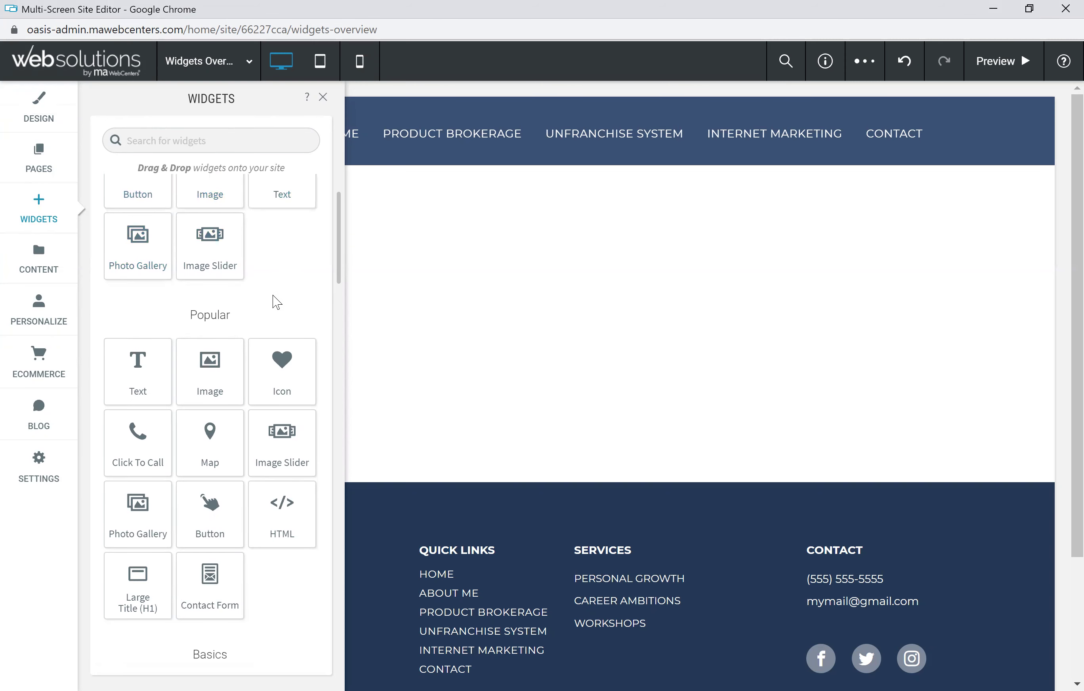
pyautogui.scroll(-3, 276, 301)
pyautogui.scroll(1, 275, 267)
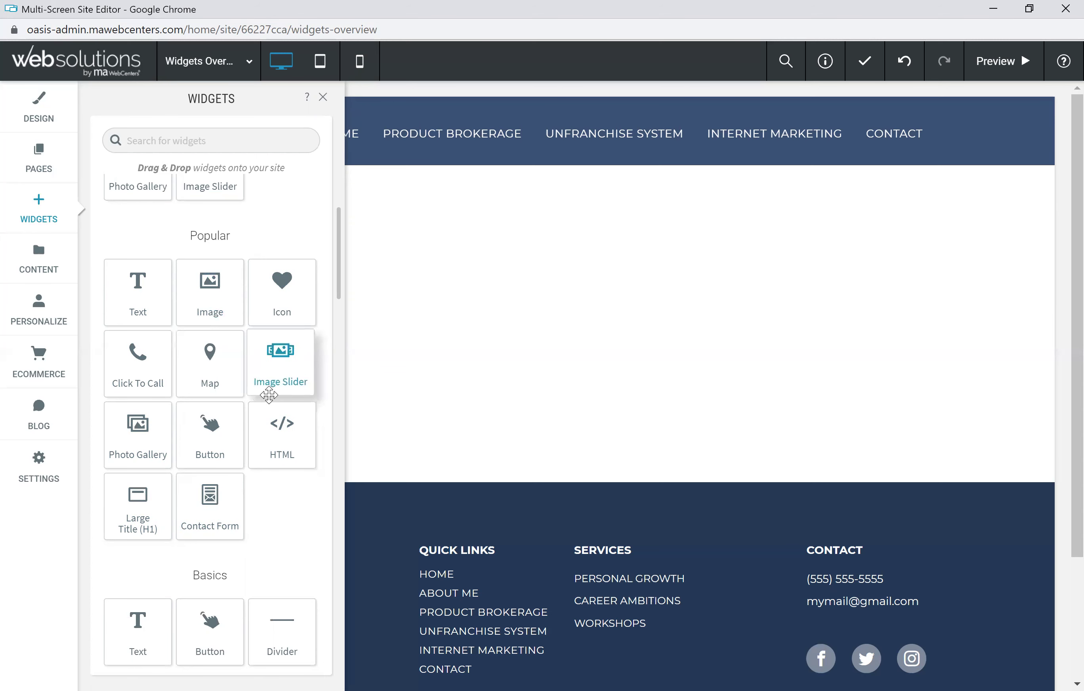
pyautogui.scroll(-5, 268, 391)
pyautogui.scroll(-2, 270, 390)
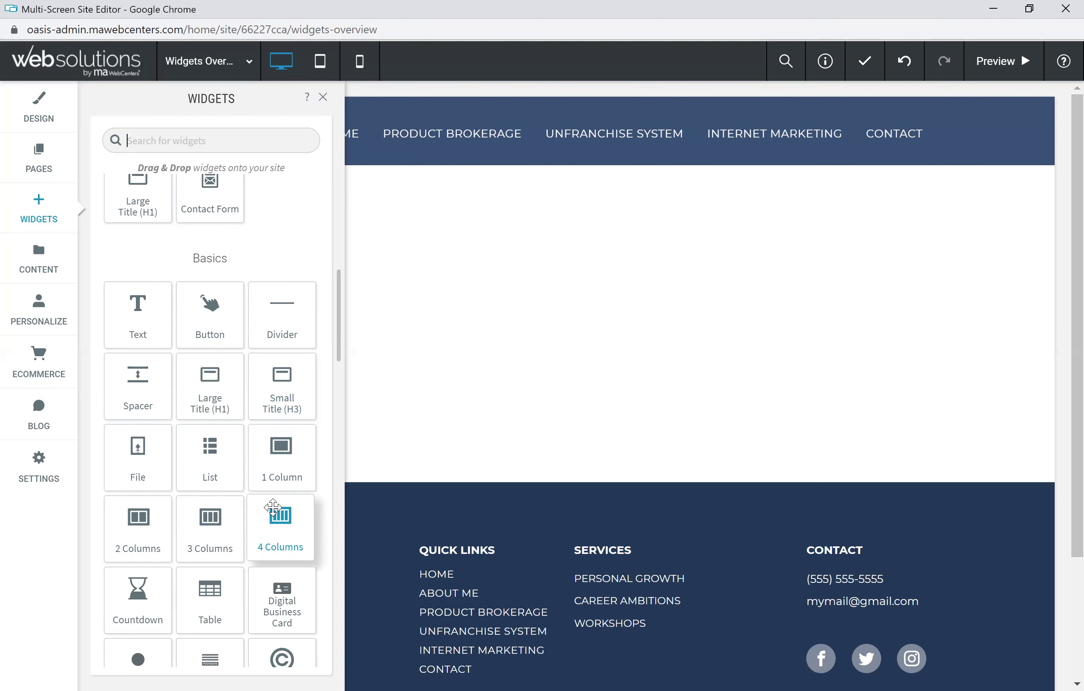
pyautogui.scroll(-3, 278, 492)
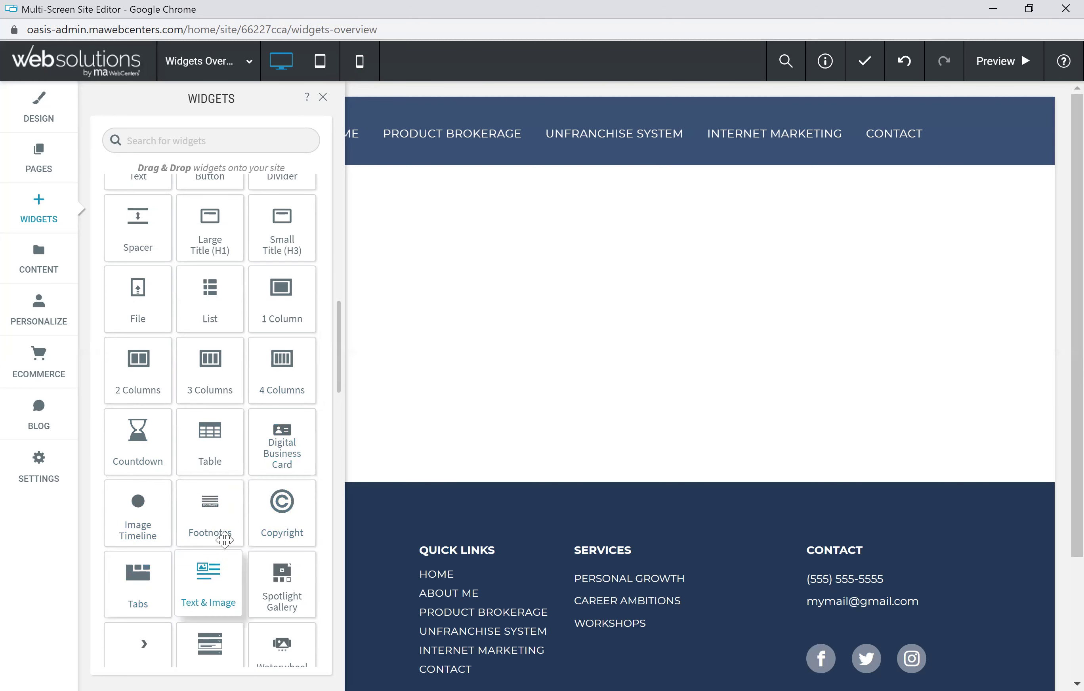
pyautogui.scroll(-3, 271, 572)
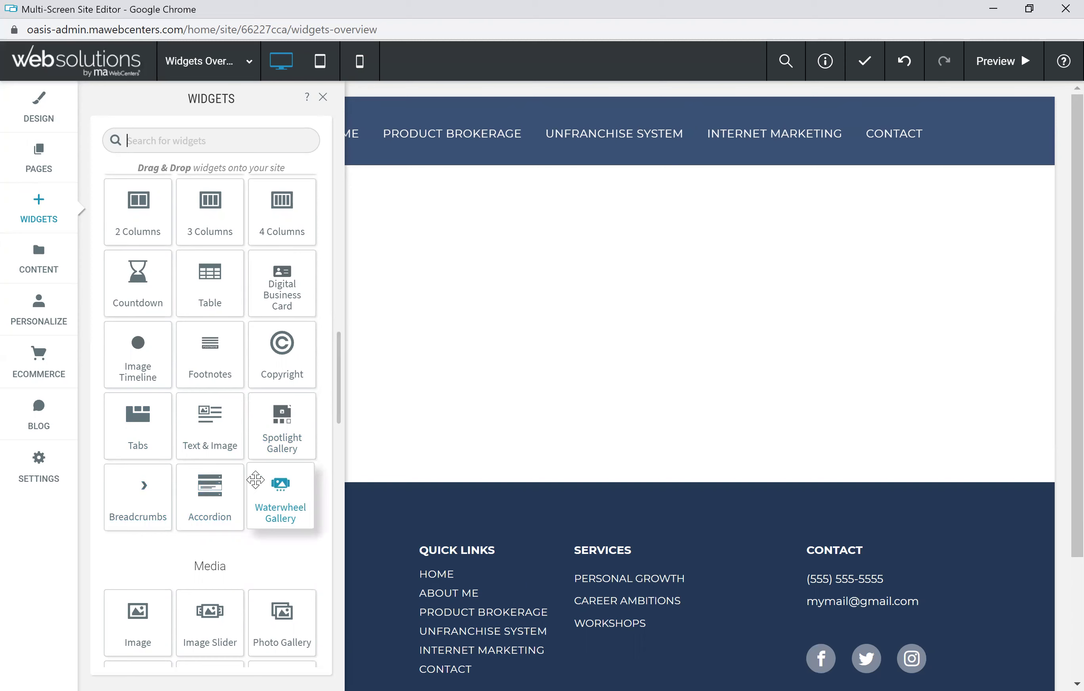
pyautogui.scroll(-5, 249, 355)
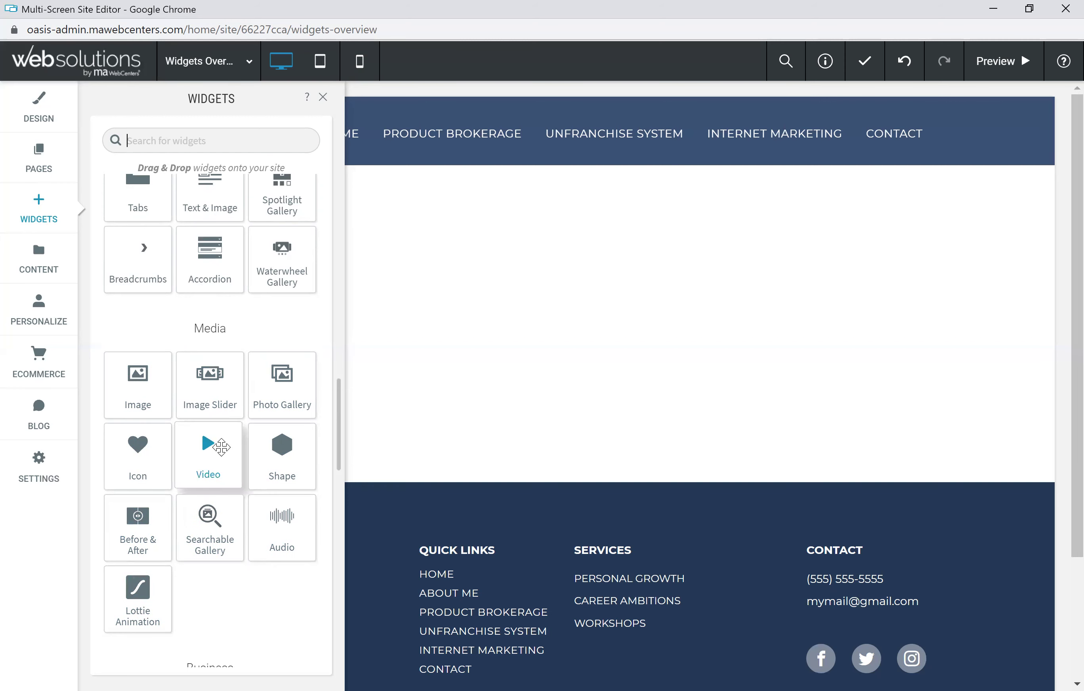
pyautogui.scroll(-5, 225, 452)
pyautogui.scroll(-5, 225, 452)
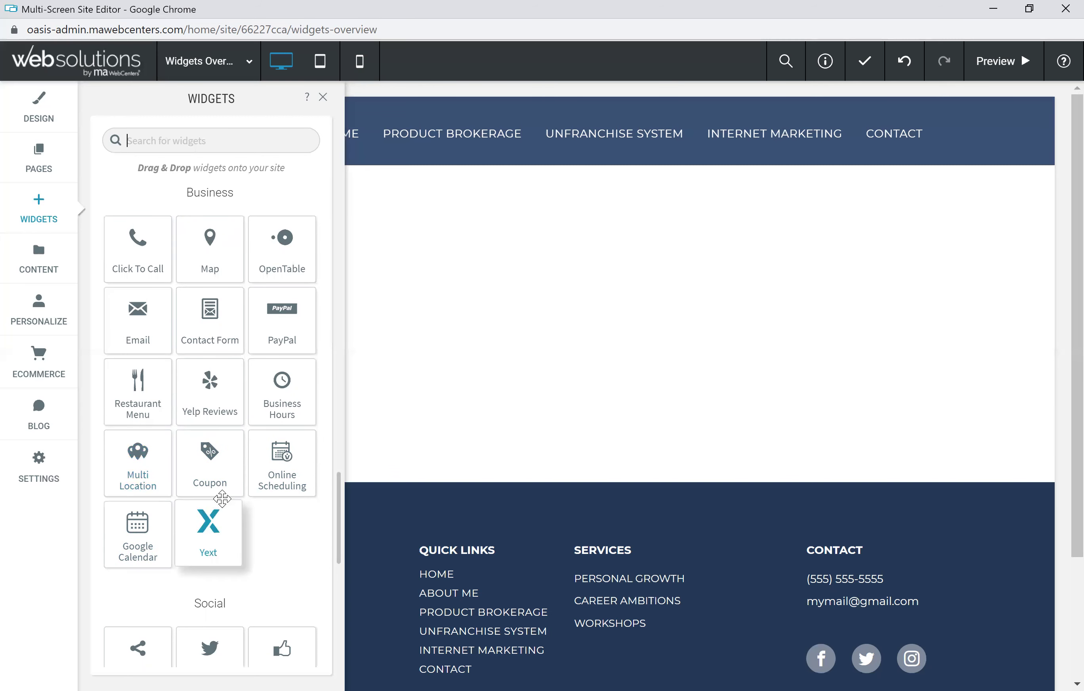
pyautogui.scroll(-5, 287, 478)
pyautogui.scroll(-2, 297, 487)
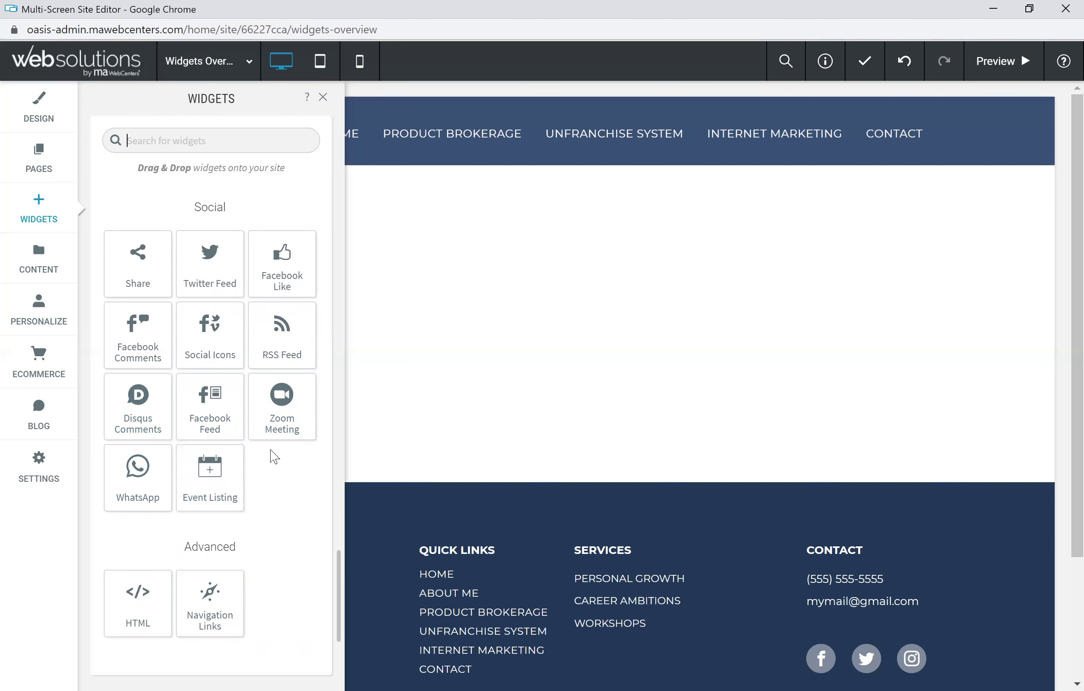
pyautogui.scroll(-3, 276, 455)
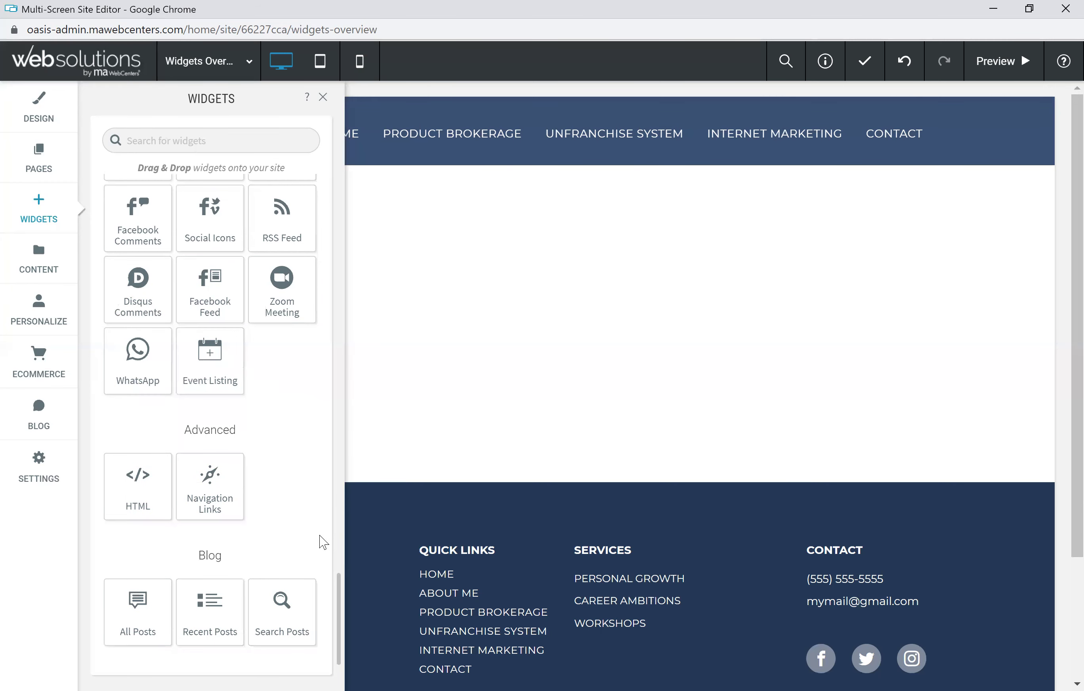
# Step: Drop a 2 Columns layout from the Basics widgets onto the blank page
pyautogui.moveTo(341, 599); pyautogui.dragTo(330, 166)
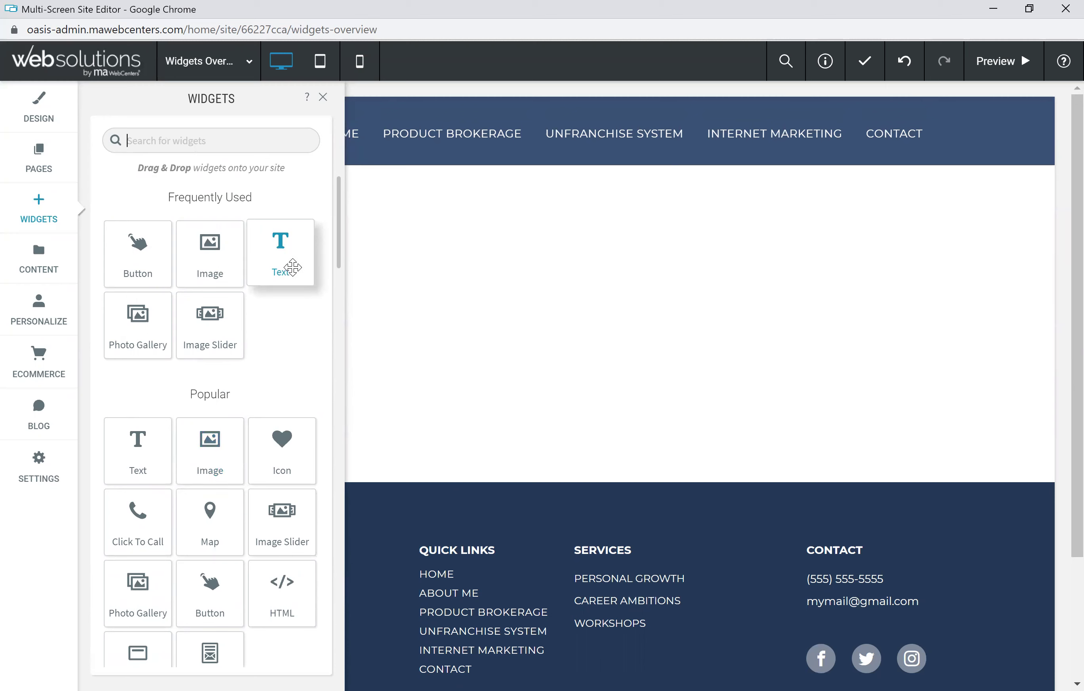
pyautogui.moveTo(275, 249); pyautogui.dragTo(97, 194)
pyautogui.scroll(-5, 225, 409)
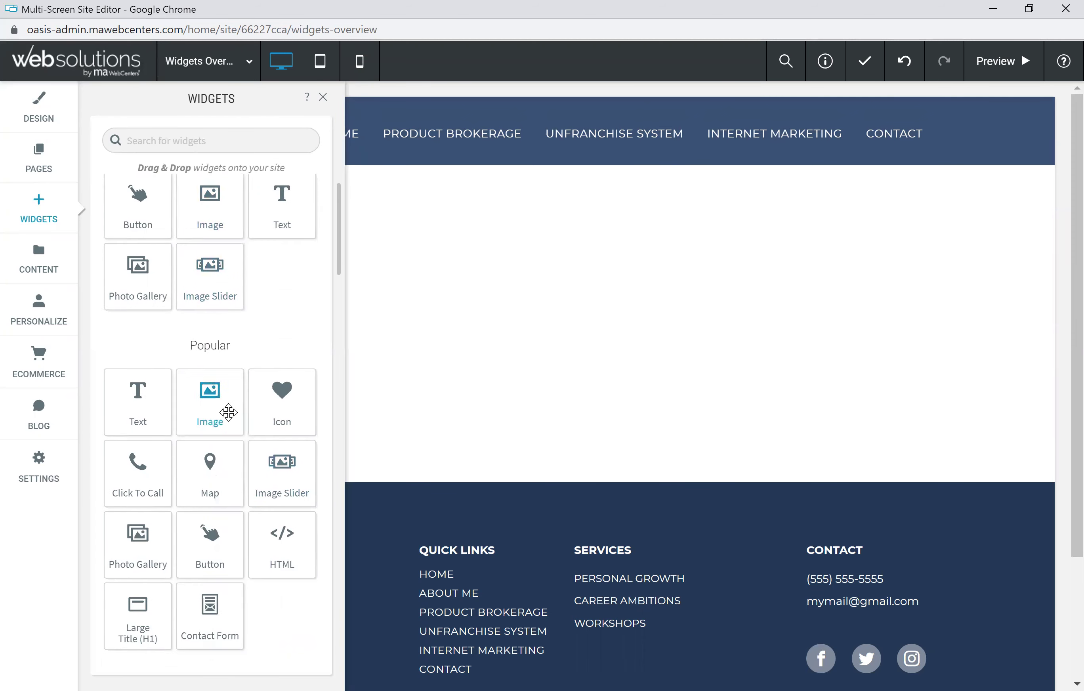
pyautogui.scroll(-5, 259, 373)
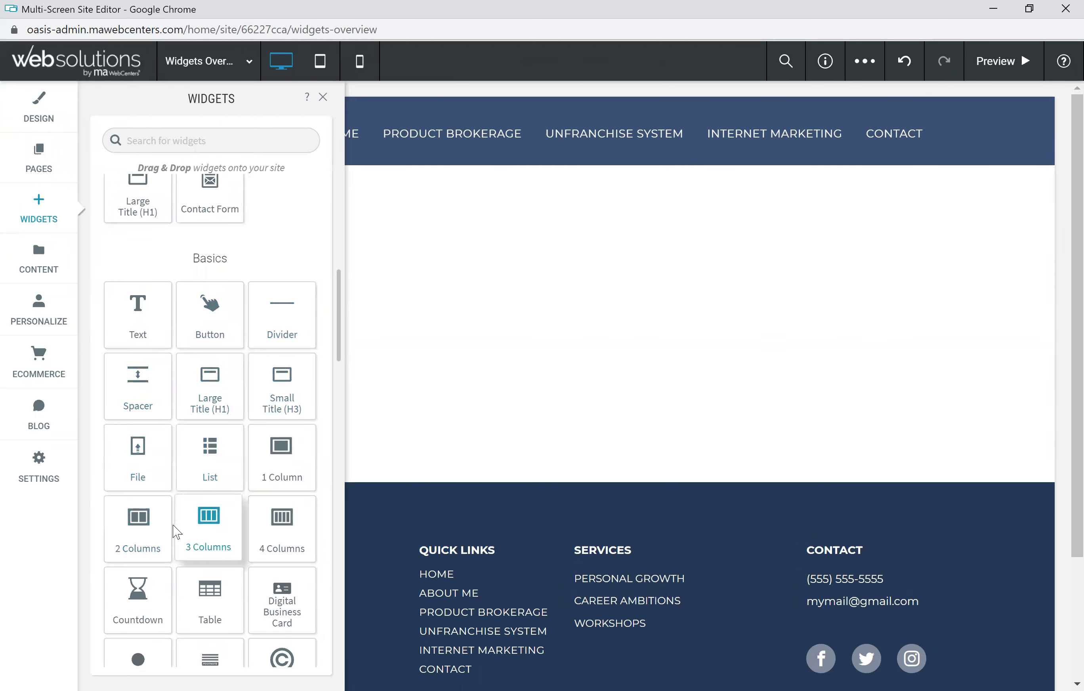
pyautogui.moveTo(137, 521); pyautogui.dragTo(460, 450)
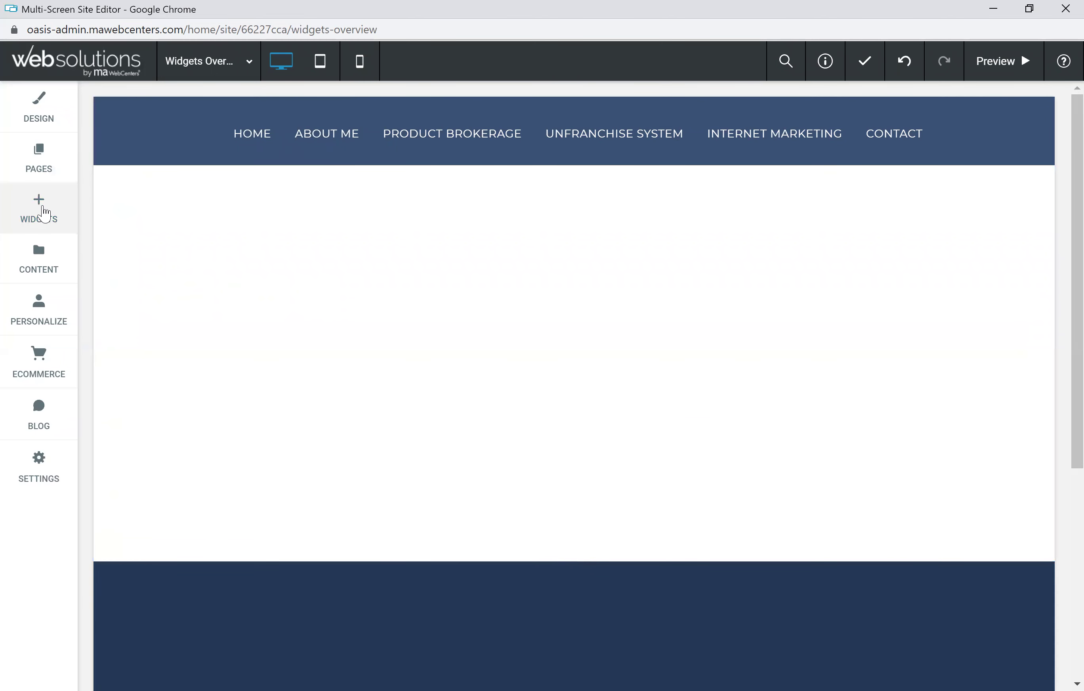
# Step: Drop a Text widget into the new row reading 'This is a test of the Text Widget'
pyautogui.click(44, 214)
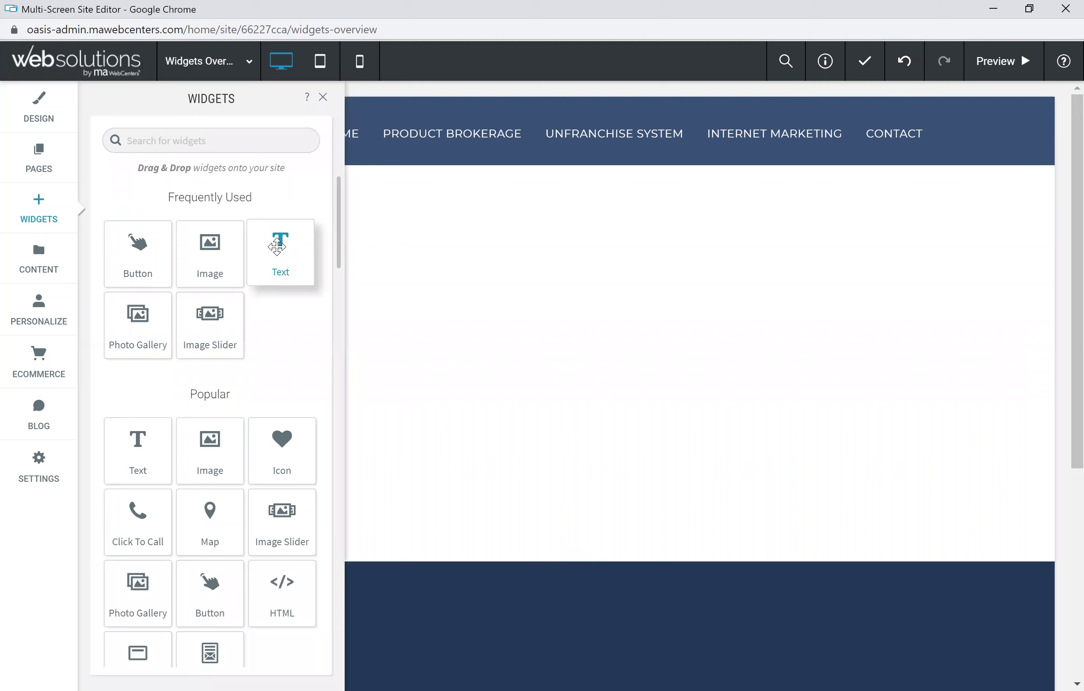
pyautogui.moveTo(278, 247); pyautogui.dragTo(513, 358)
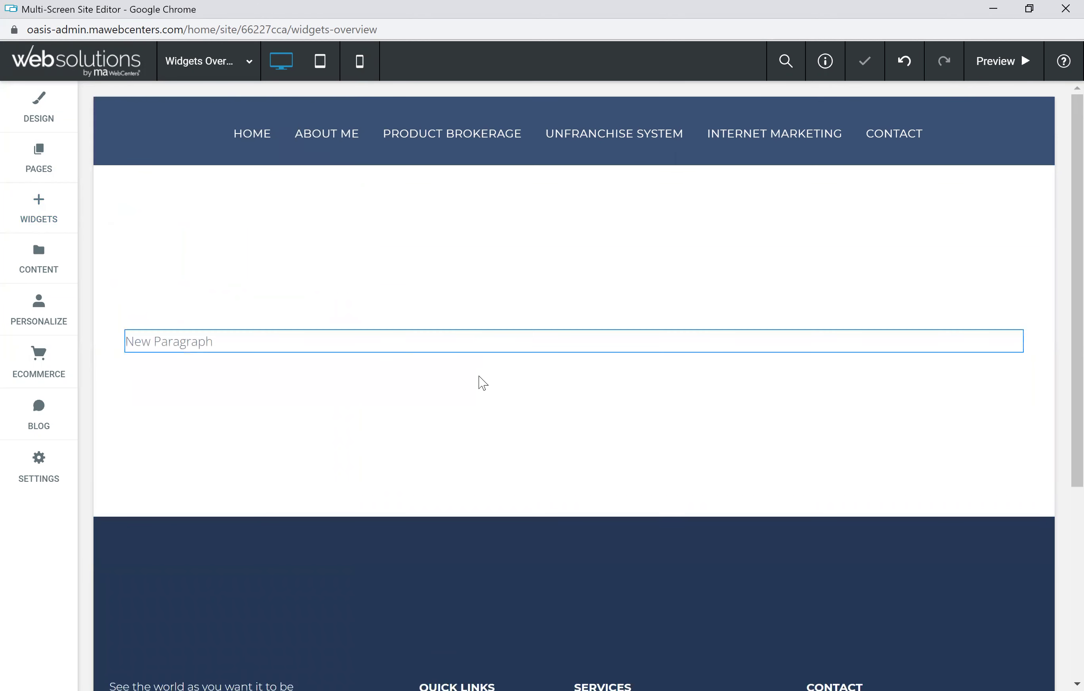
pyautogui.click(207, 336)
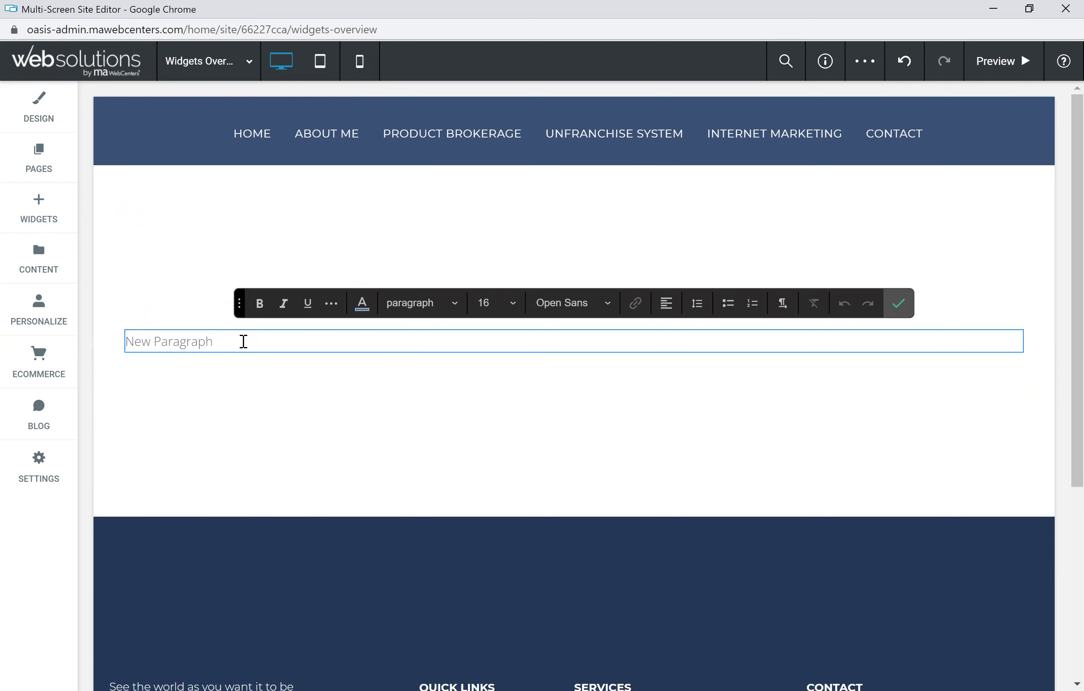
pyautogui.write('This is a test of the')
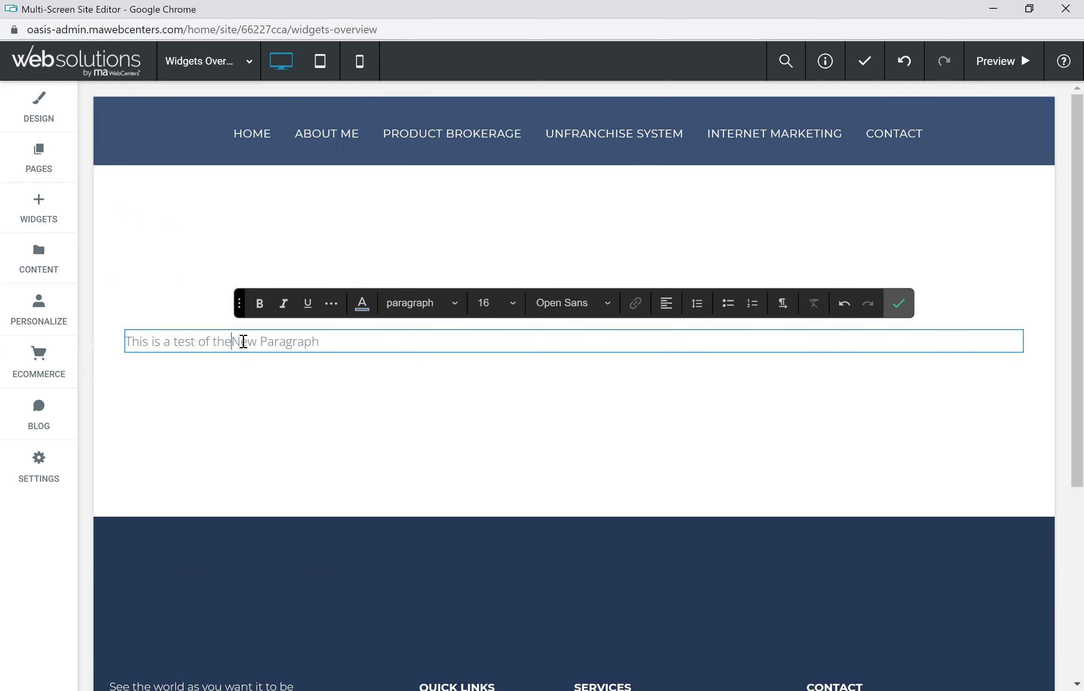
pyautogui.write(' Text Wid')
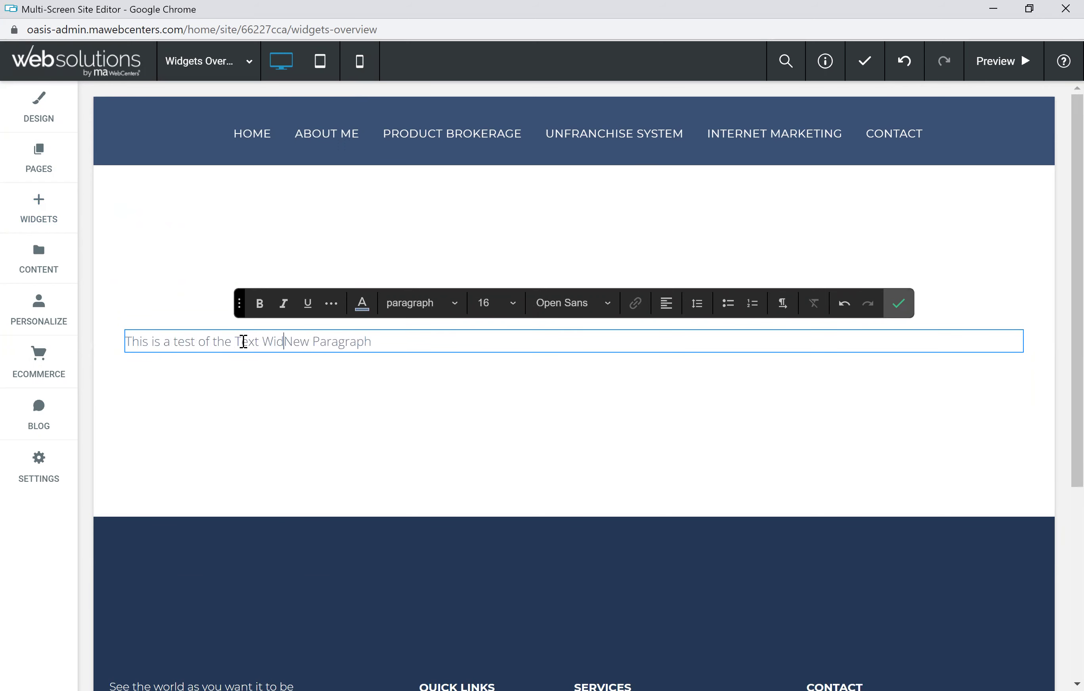
pyautogui.write('get')
pyautogui.press('Delete')
pyautogui.press('Delete')
pyautogui.press('Delete')
pyautogui.press('Delete')
pyautogui.press('Delete')
pyautogui.press('Delete')
pyautogui.press('Delete')
pyautogui.press('Delete')
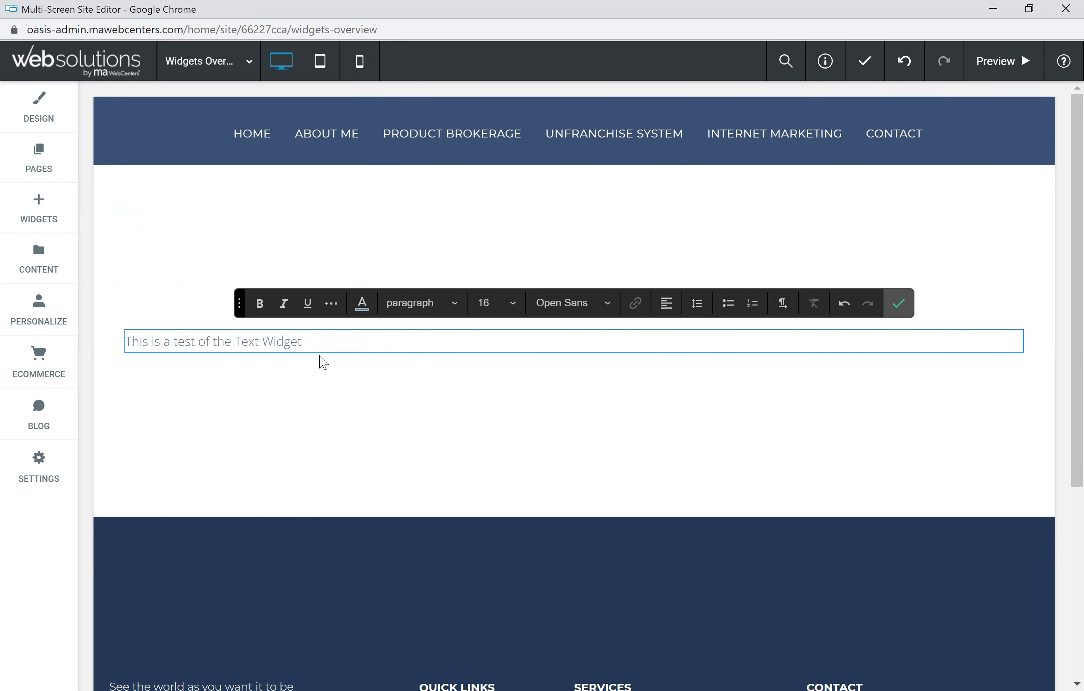
pyautogui.click(897, 306)
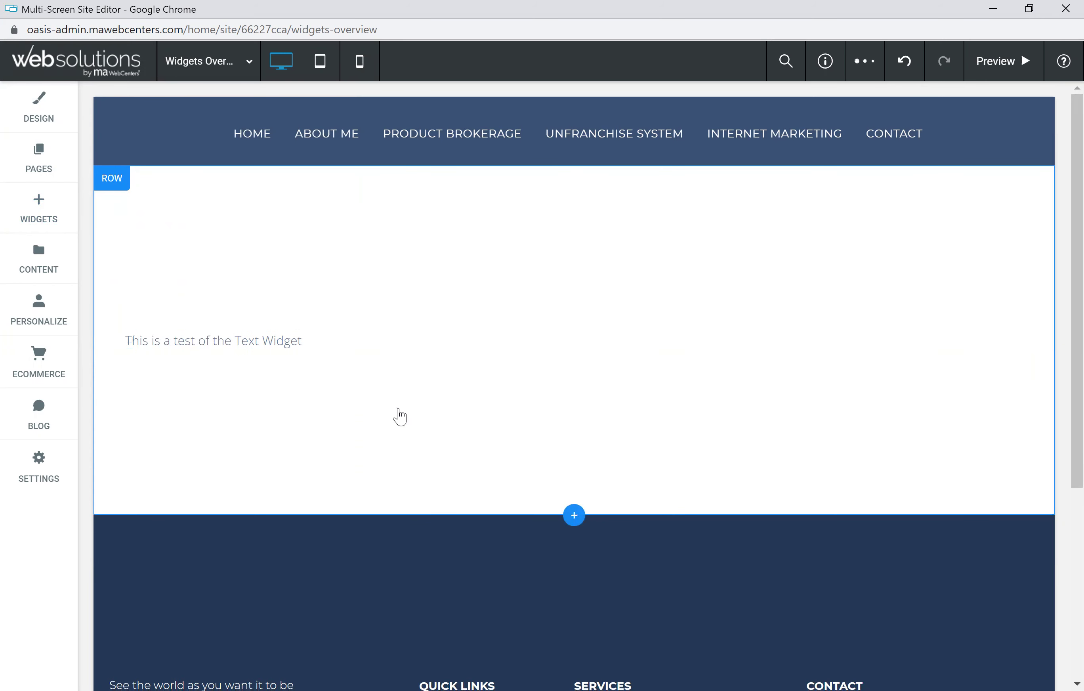
# Step: Add an Image widget to the page and insert the _BATH.jpg bath-products photo
pyautogui.click(40, 203)
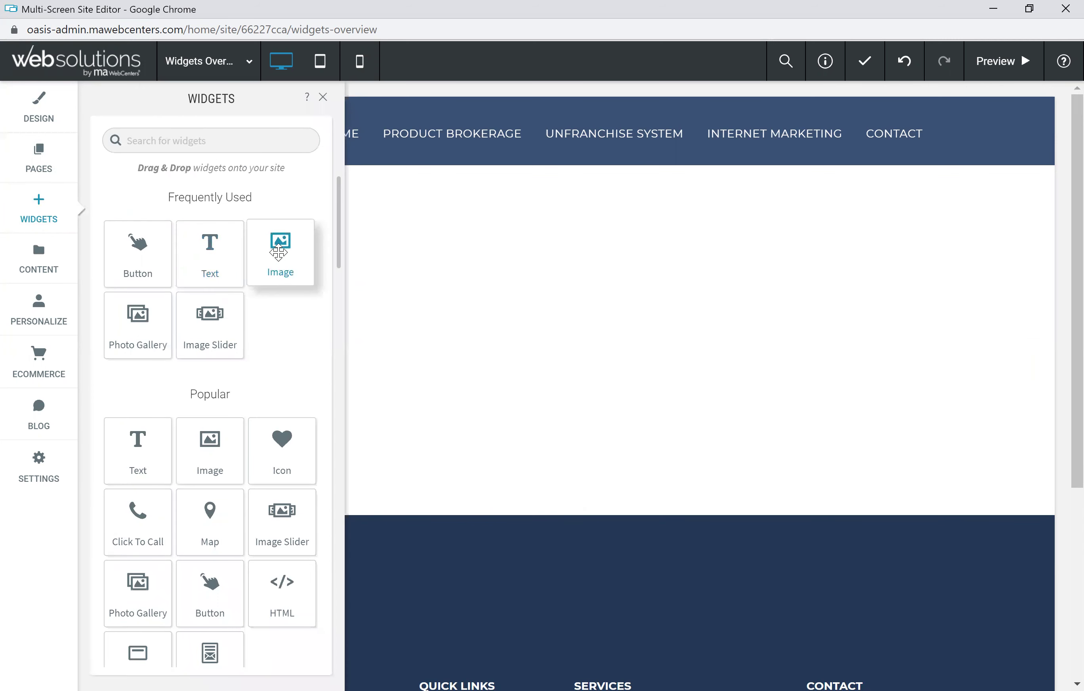
pyautogui.moveTo(278, 253); pyautogui.dragTo(320, 357)
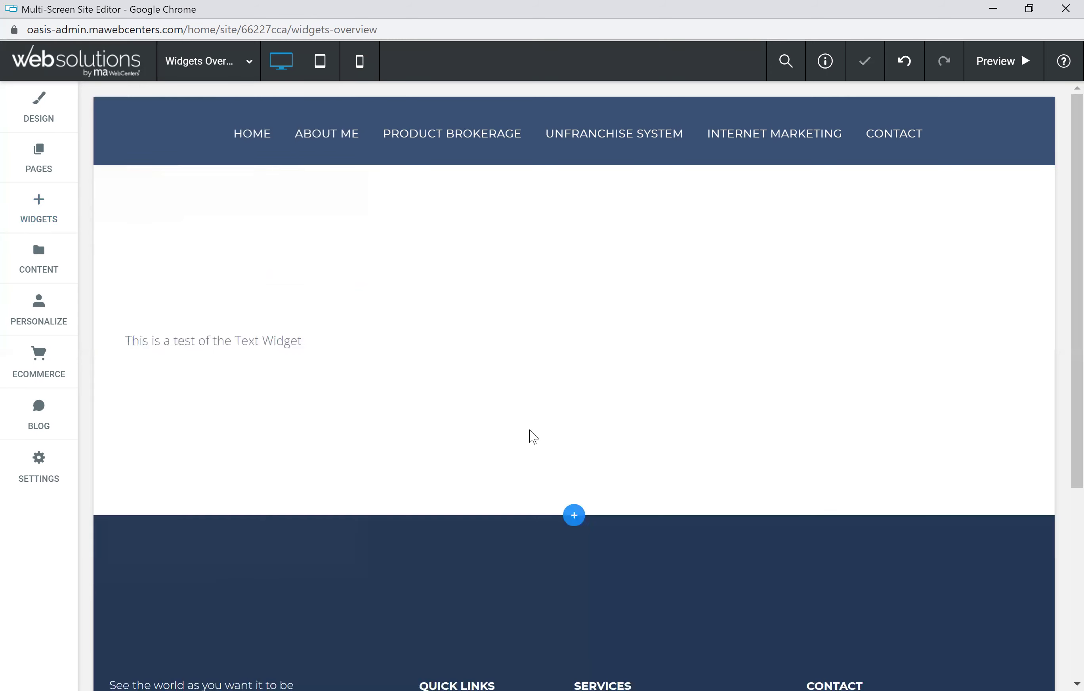
pyautogui.click(256, 307)
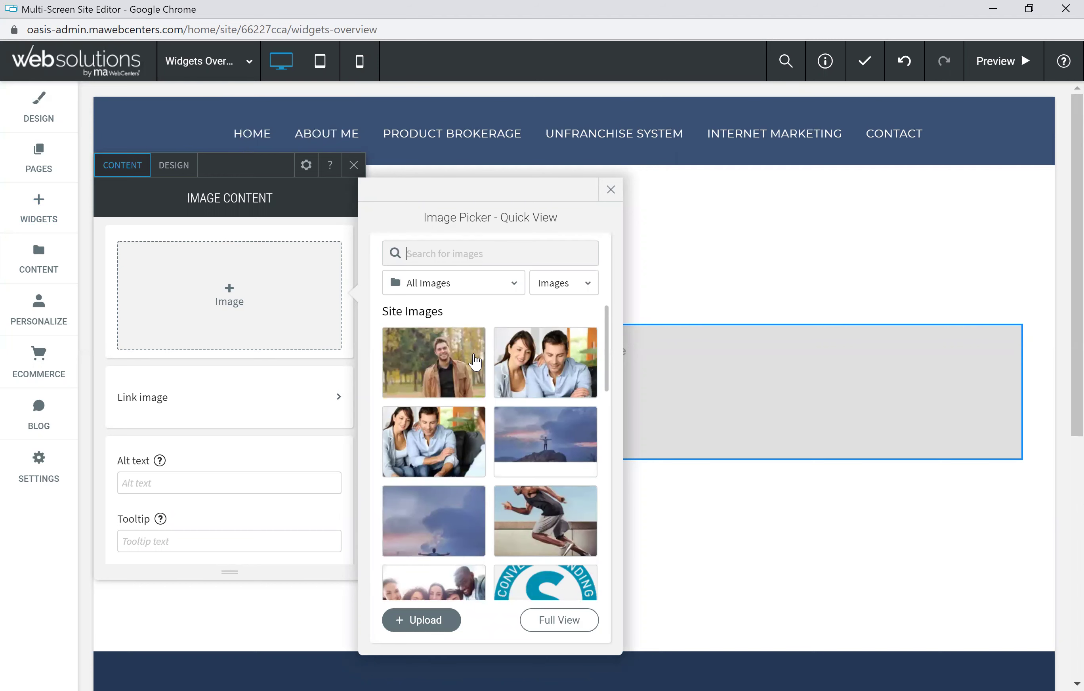
pyautogui.moveTo(527, 428)
pyautogui.scroll(-7, 524, 428)
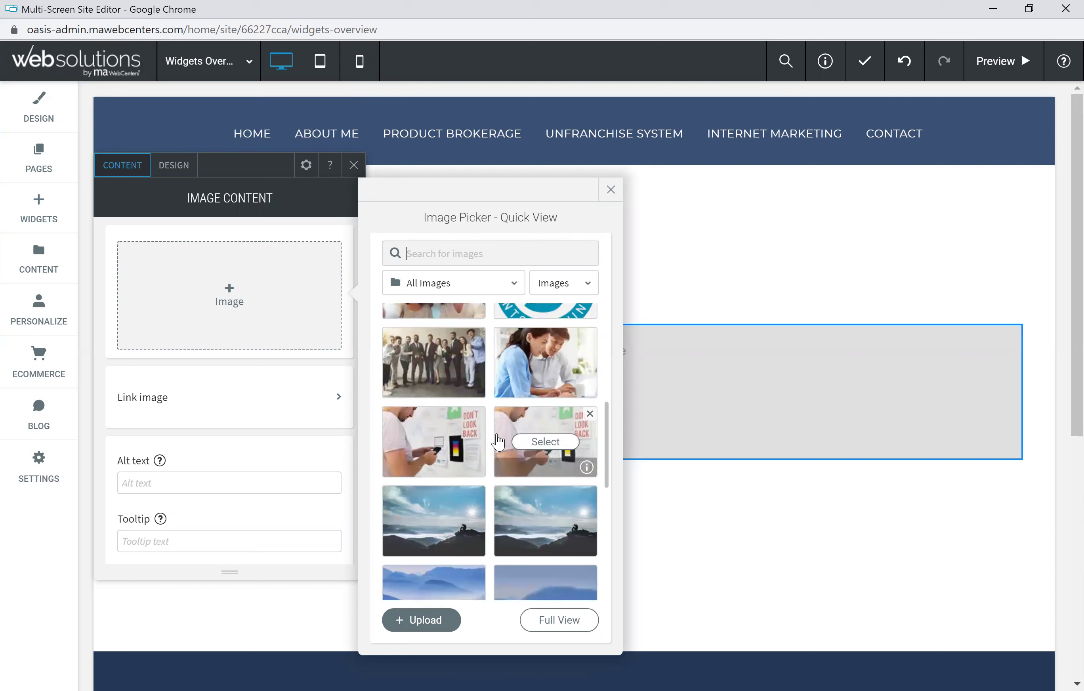
pyautogui.scroll(-5, 495, 443)
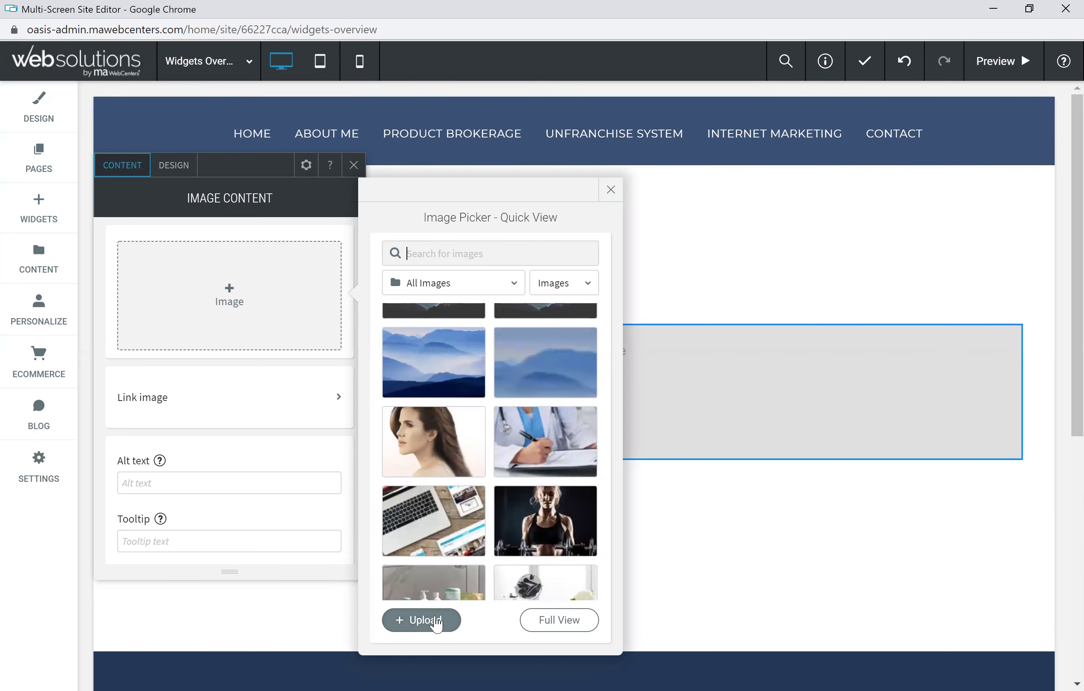
pyautogui.scroll(-3, 501, 532)
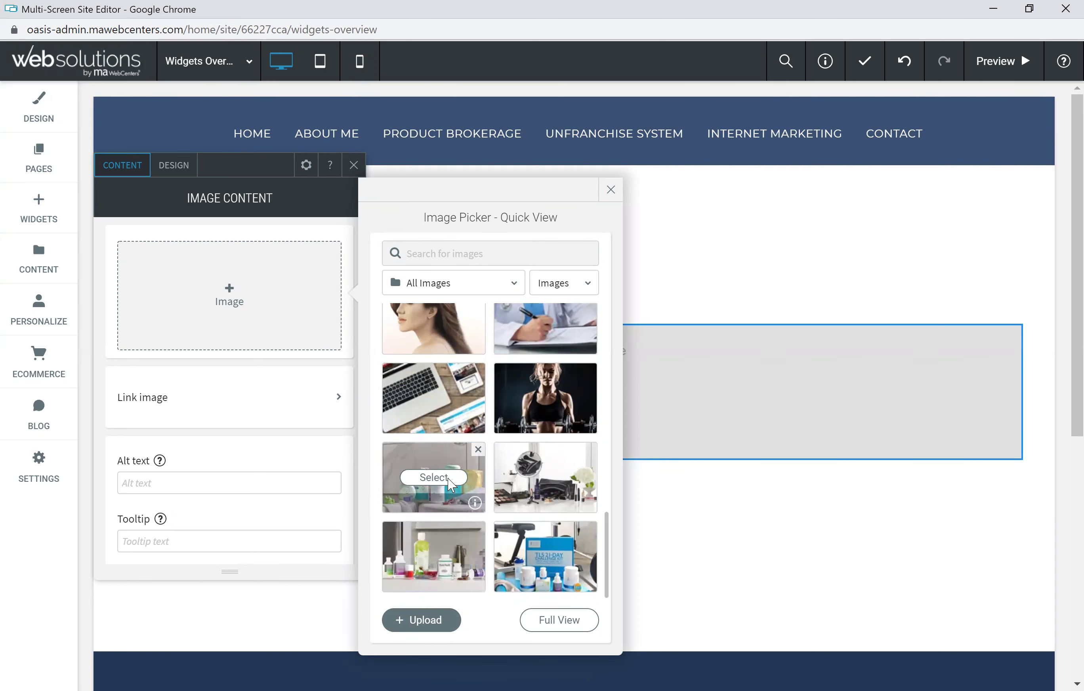
pyautogui.click(433, 477)
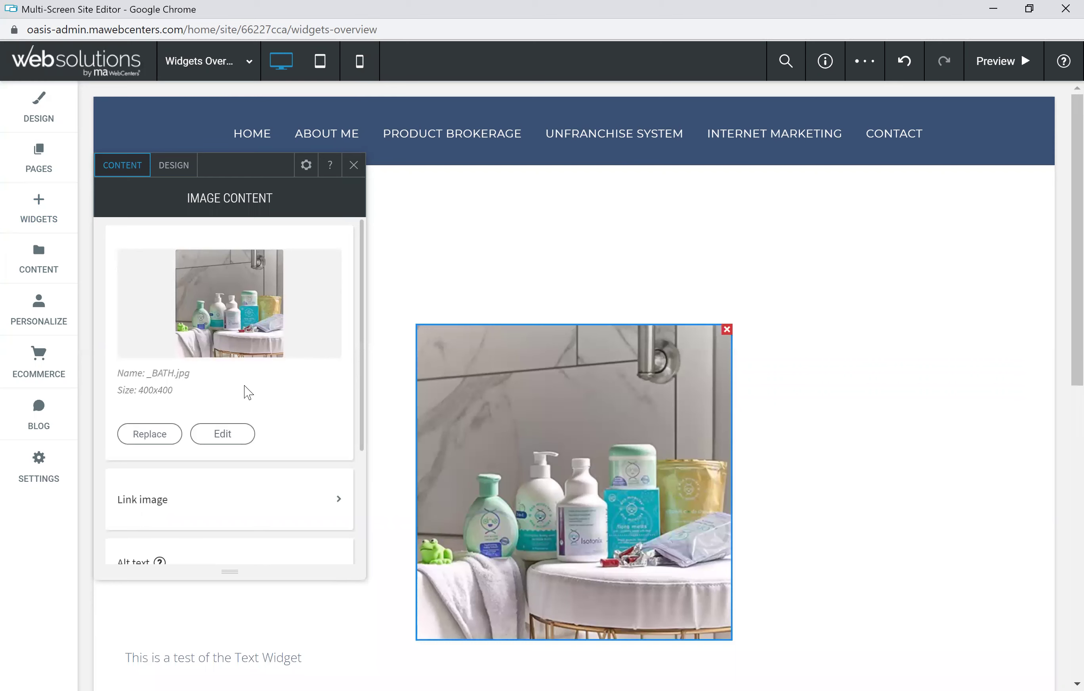
# Step: Review the image's content and Design layout/style settings, then close its panel
pyautogui.scroll(-3, 281, 392)
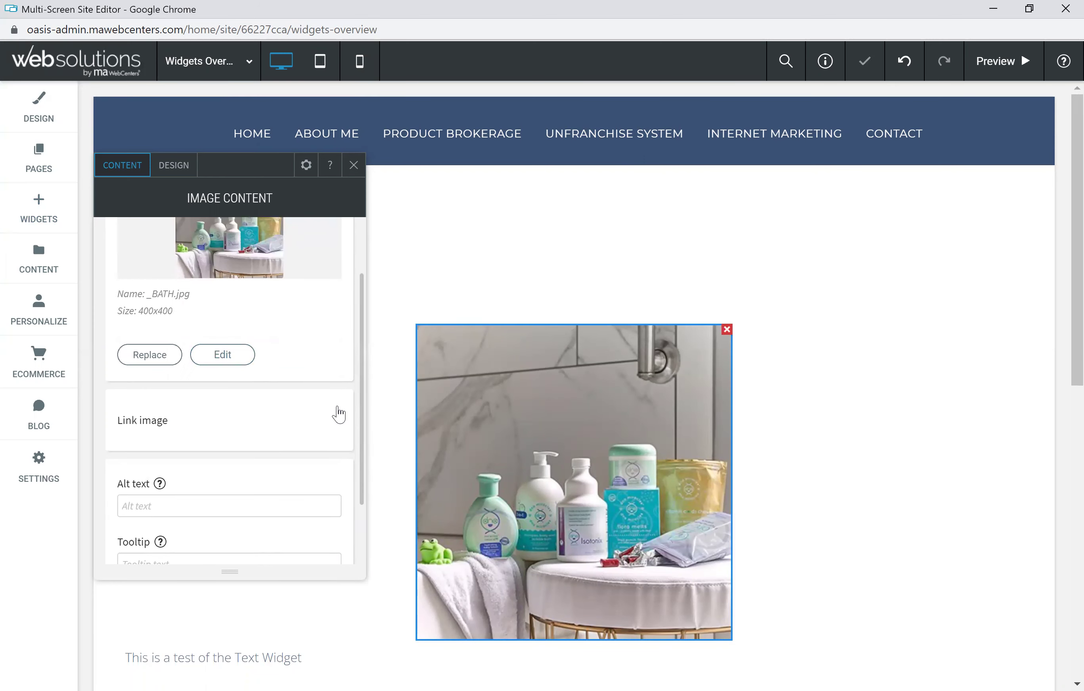
pyautogui.scroll(-3, 265, 463)
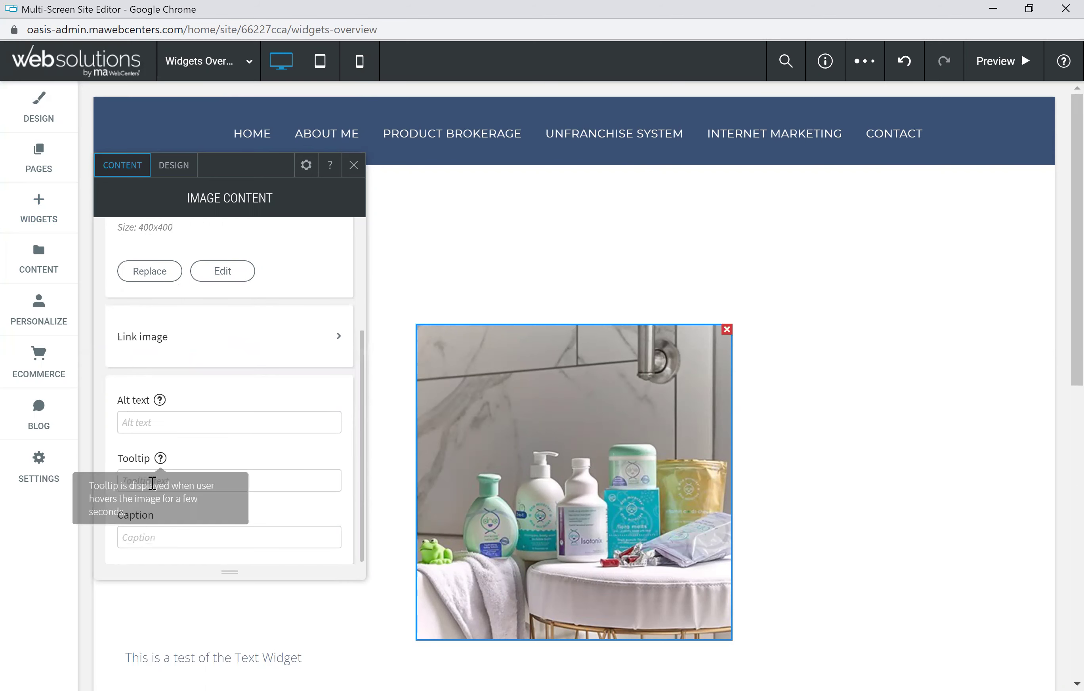
pyautogui.scroll(6, 280, 442)
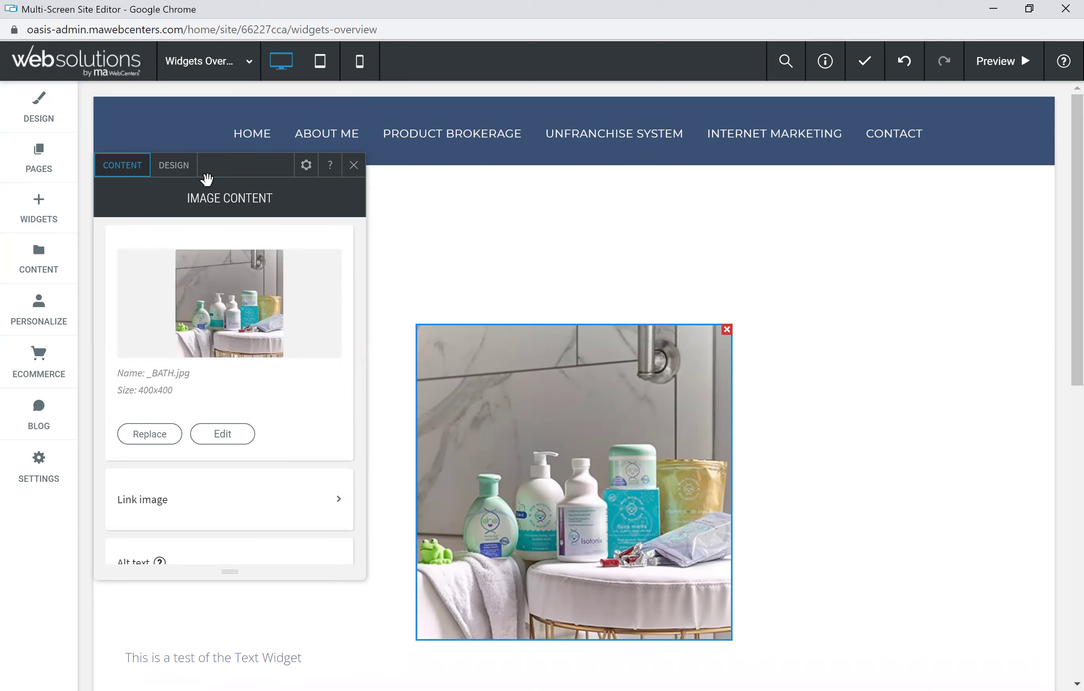
pyautogui.click(176, 166)
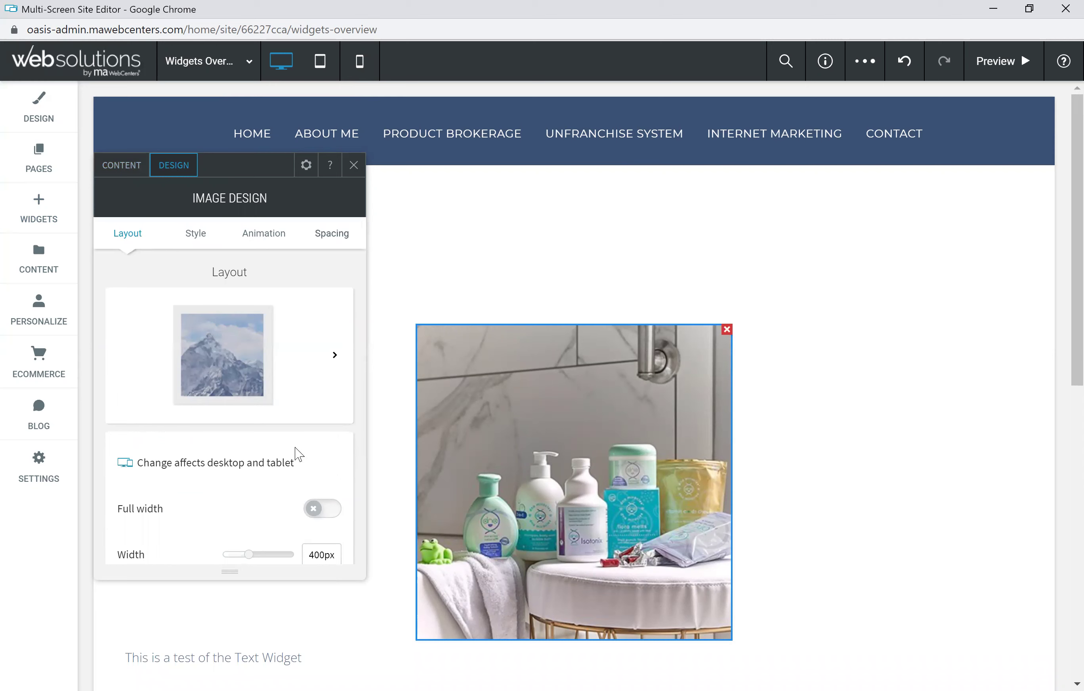
pyautogui.scroll(-5, 253, 489)
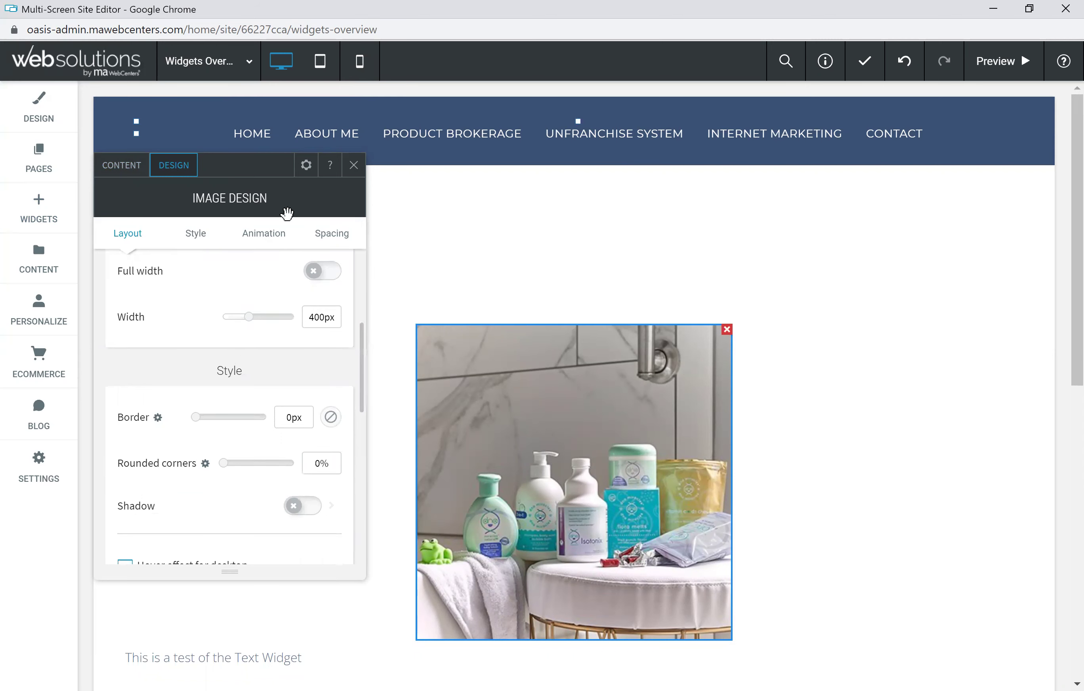
pyautogui.click(354, 165)
pyautogui.scroll(-5, 157, 191)
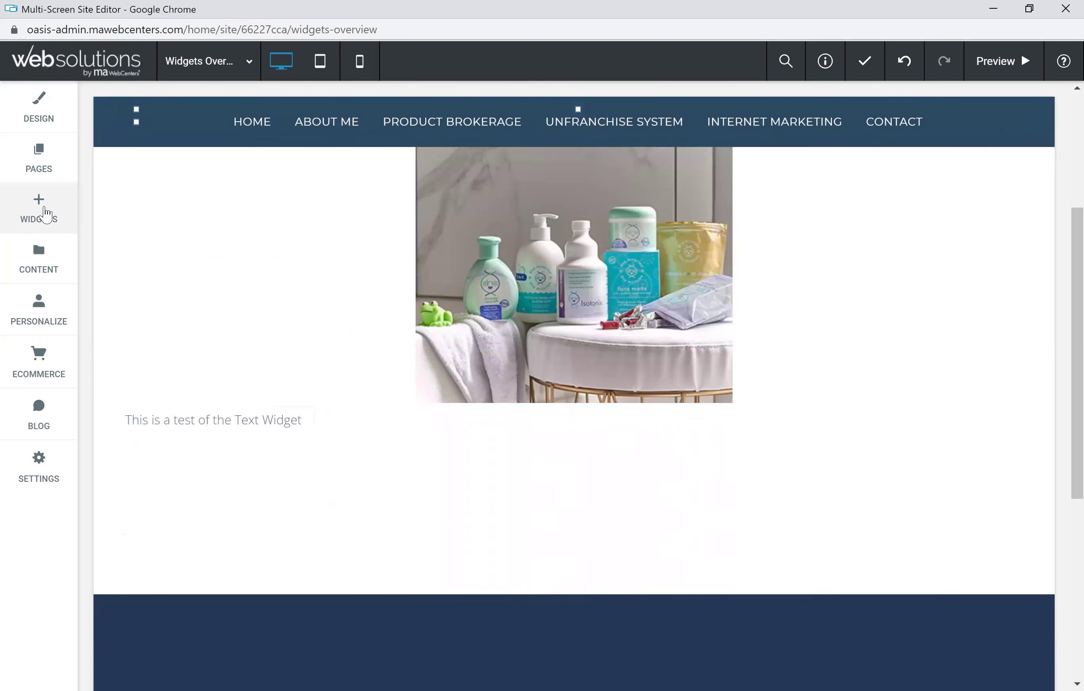
# Step: Add an empty two-column row above the footer and move it up one position
pyautogui.click(46, 214)
pyautogui.scroll(-2, 276, 371)
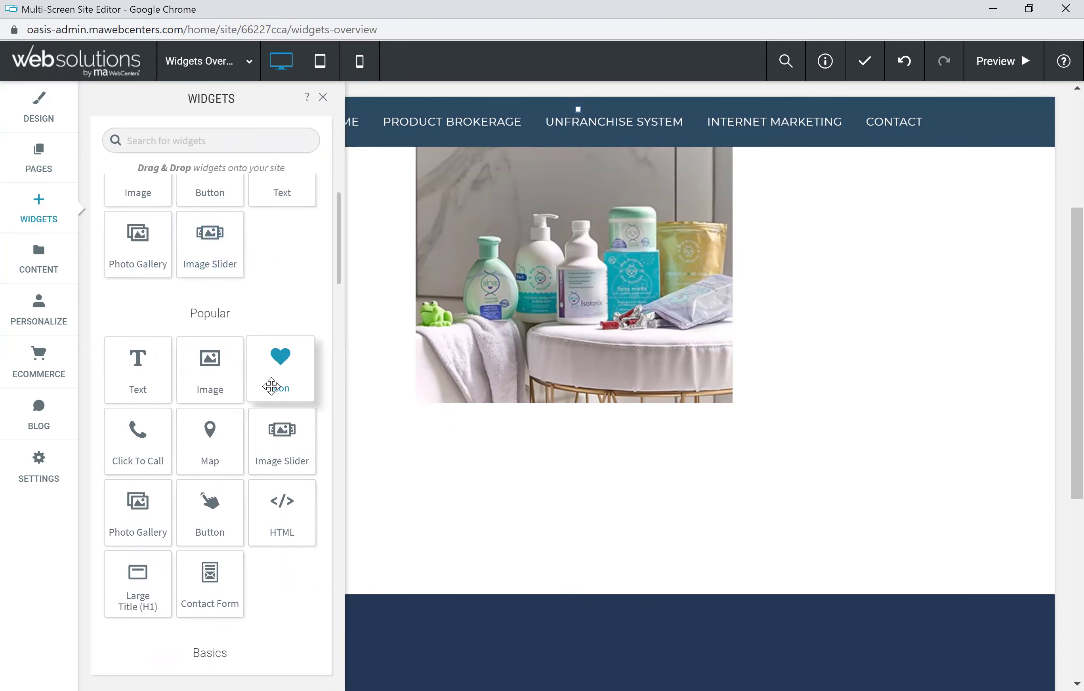
pyautogui.scroll(-7, 275, 371)
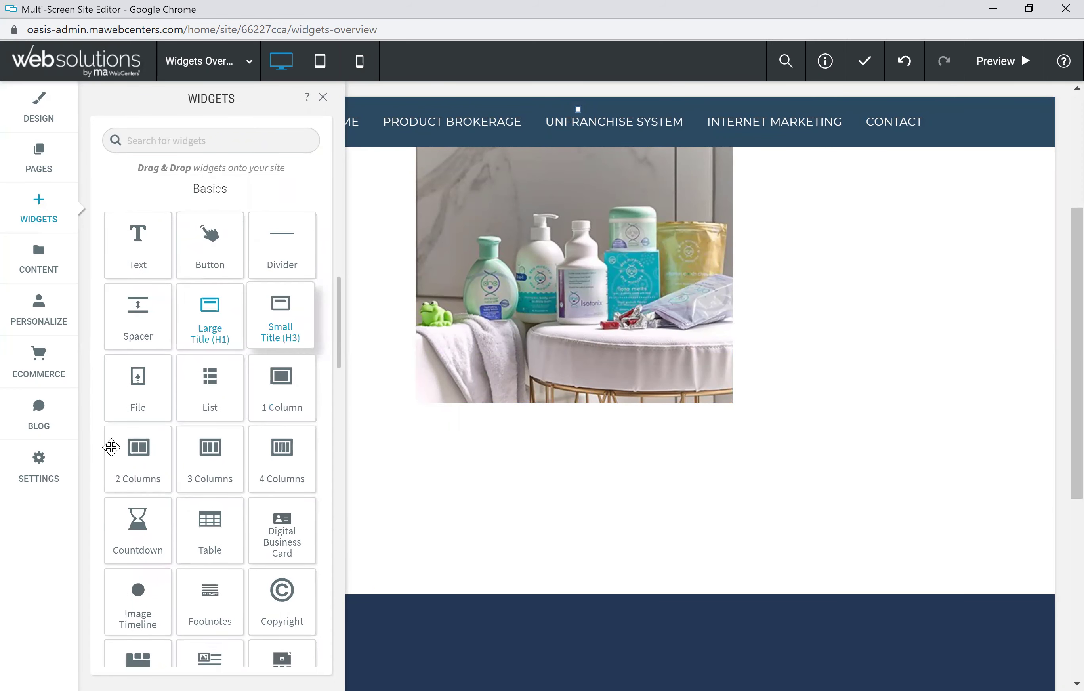
pyautogui.scroll(-2, 276, 369)
pyautogui.moveTo(245, 432); pyautogui.dragTo(571, 525)
pyautogui.scroll(-5, 520, 445)
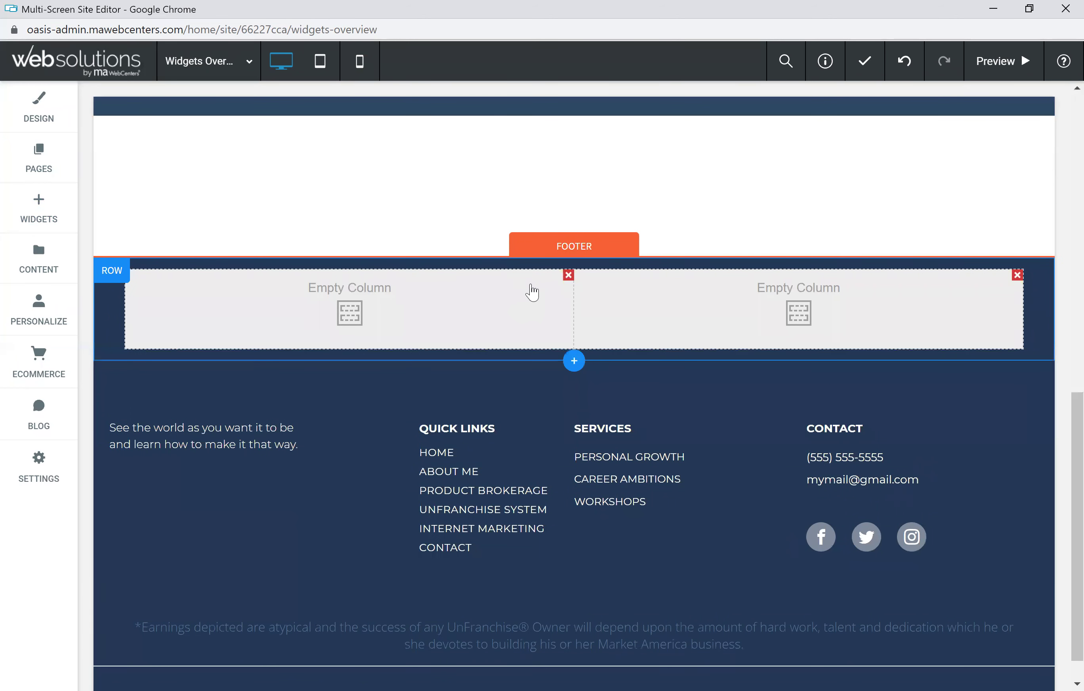
pyautogui.click(115, 277)
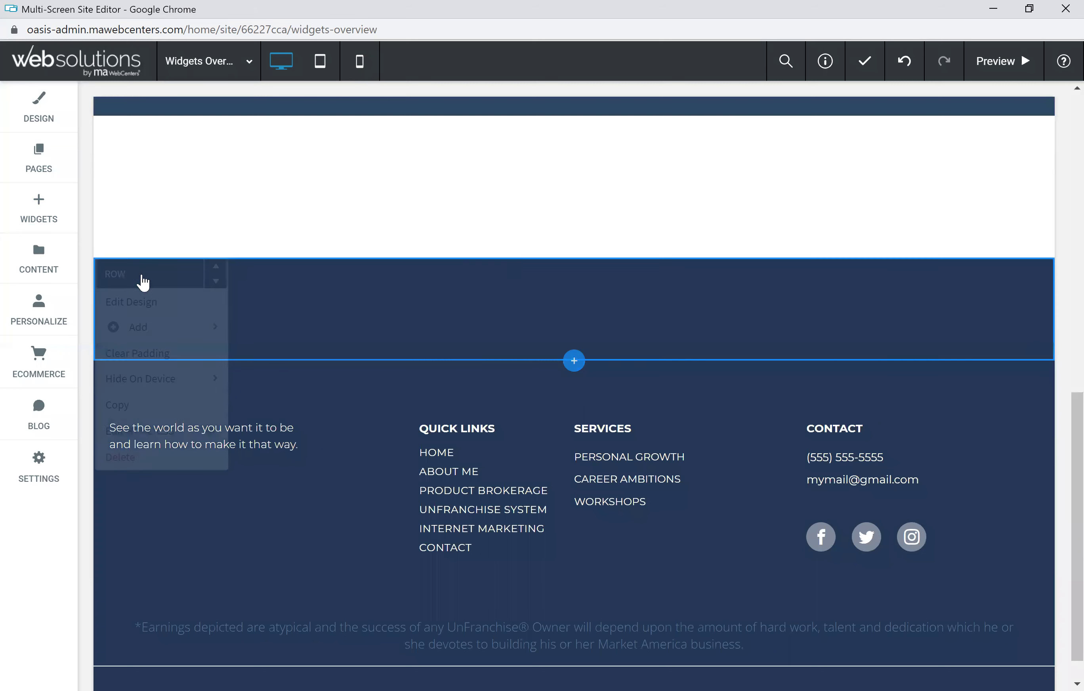
pyautogui.click(217, 273)
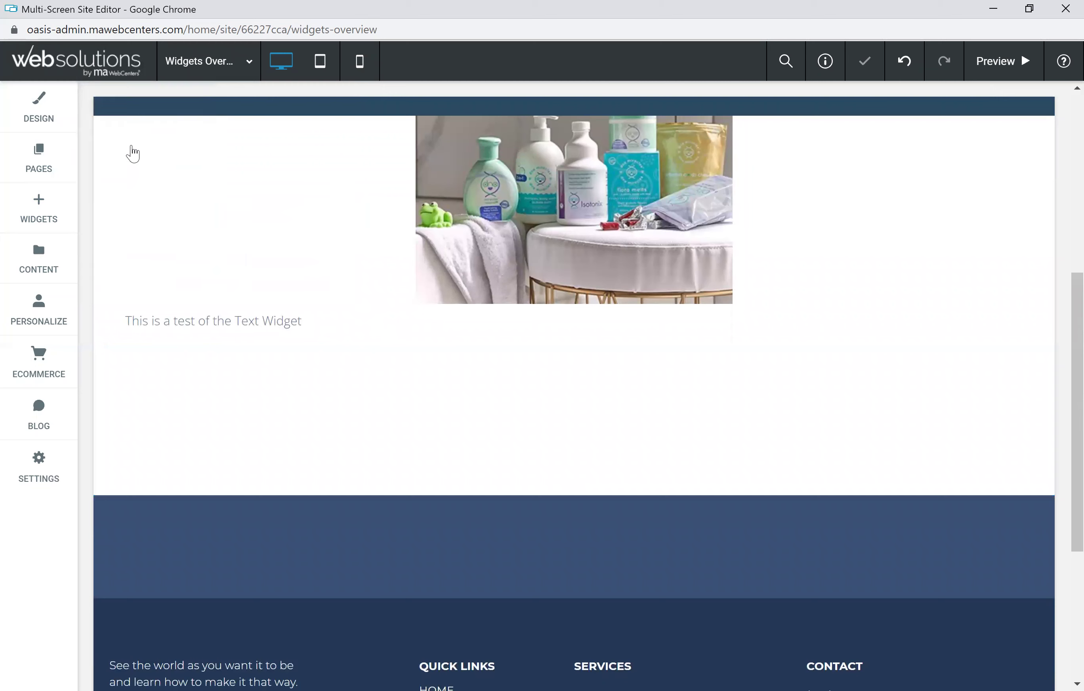
# Step: Drop a New Button into the new row and link it to the existing ABOUT ME page
pyautogui.click(55, 215)
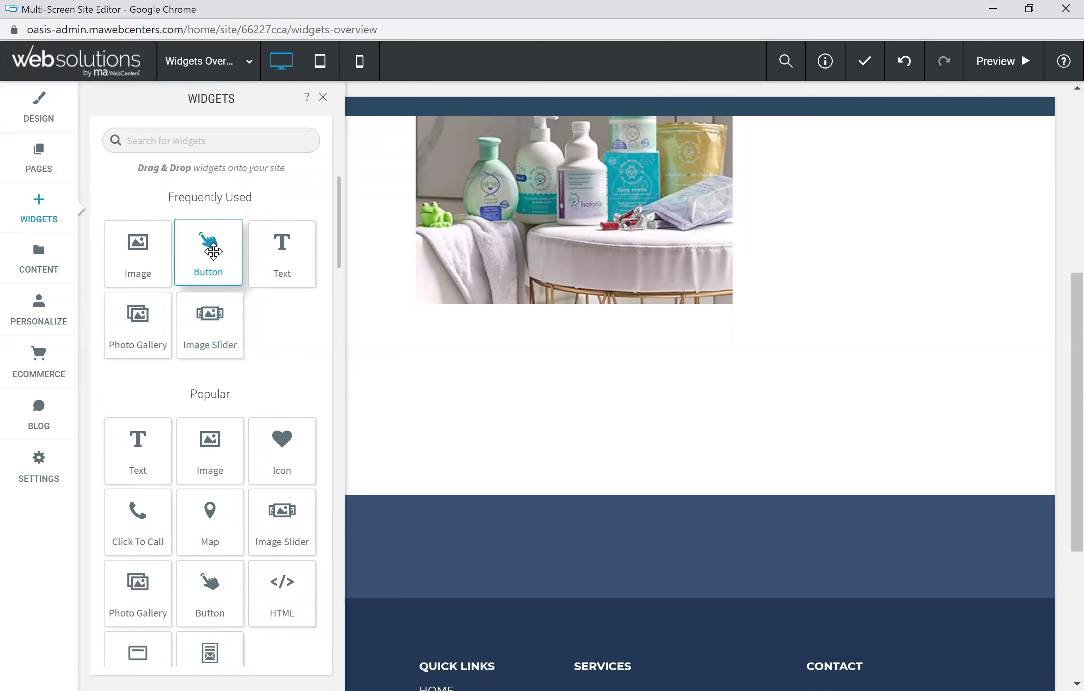
pyautogui.moveTo(213, 251); pyautogui.dragTo(804, 467)
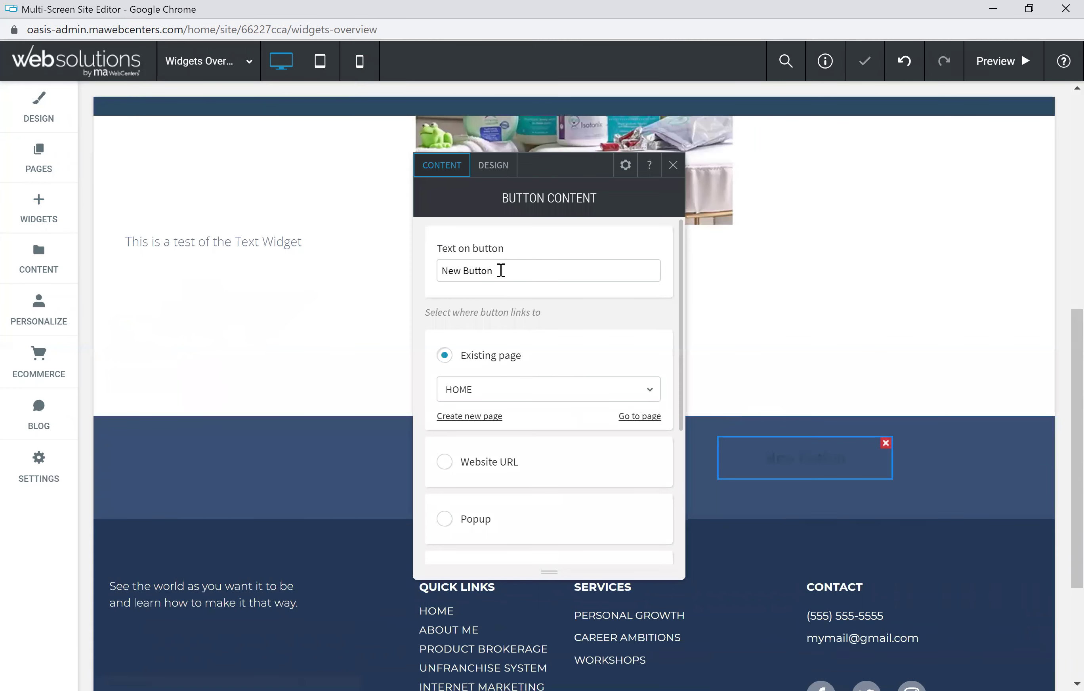
pyautogui.moveTo(501, 270); pyautogui.dragTo(482, 275)
pyautogui.click(532, 391)
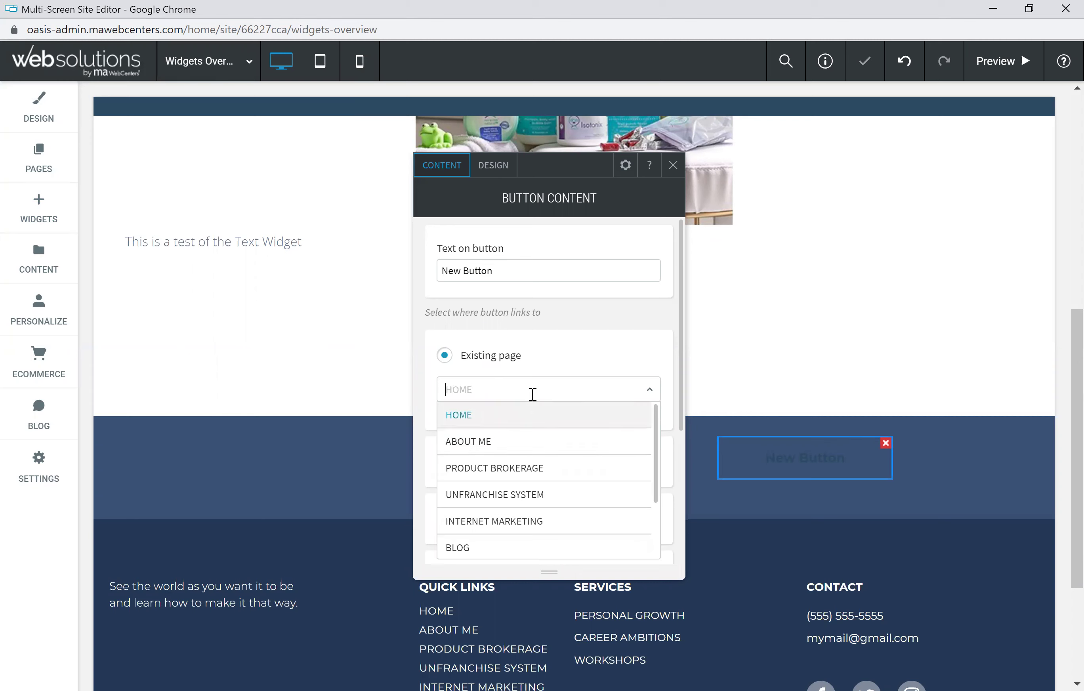
pyautogui.click(496, 448)
pyautogui.scroll(-1, 557, 355)
pyautogui.scroll(-3, 557, 355)
pyautogui.scroll(4, 557, 363)
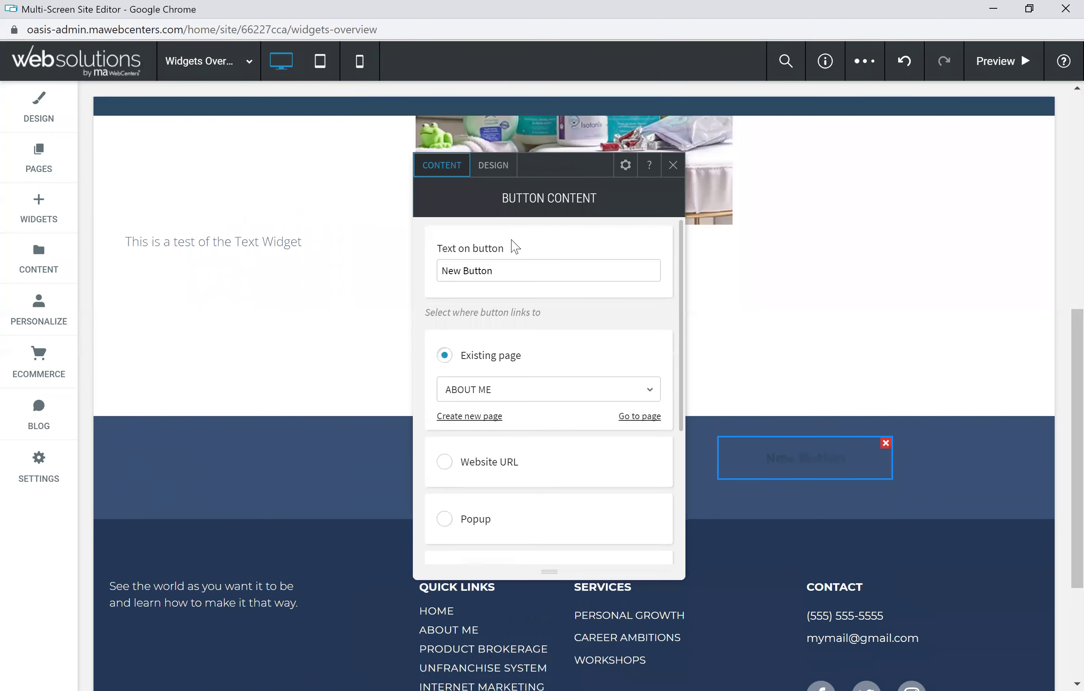
# Step: Give the New Button the rounded pill-shaped layout in its Design settings
pyautogui.click(493, 166)
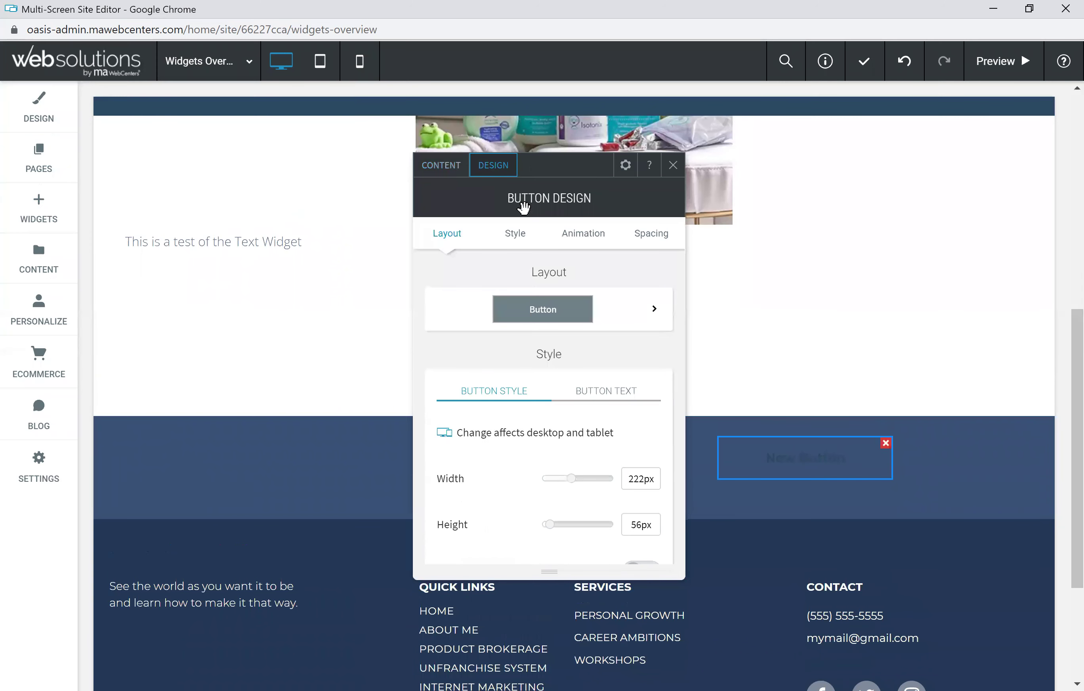
pyautogui.click(654, 309)
pyautogui.click(764, 325)
pyautogui.click(626, 363)
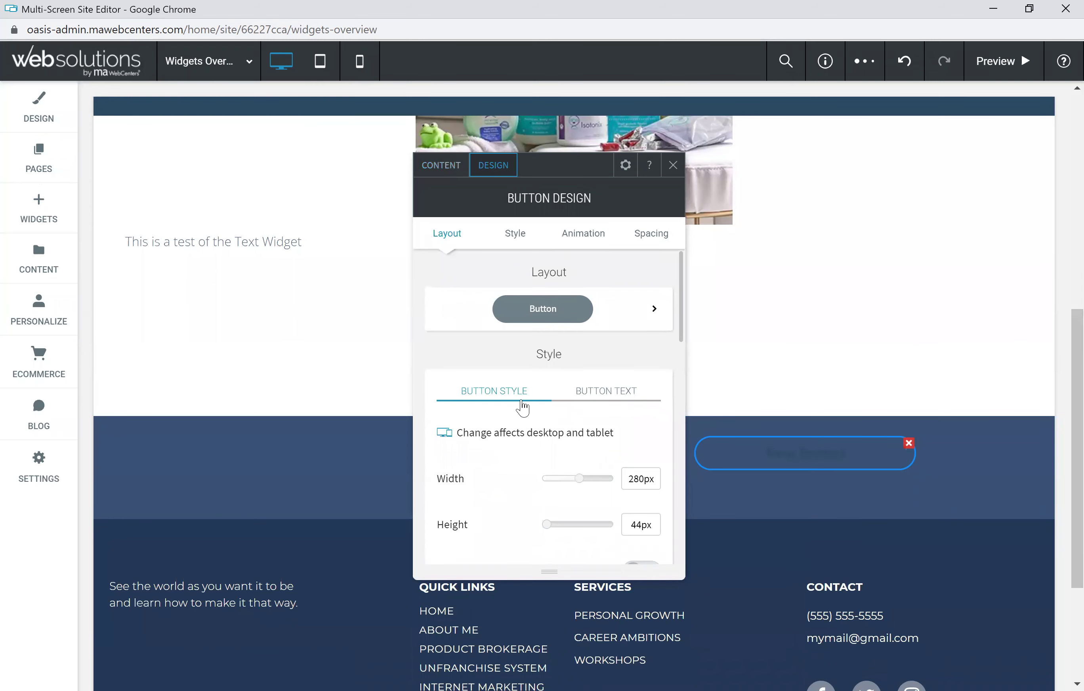
# Step: Set the button background to the saved light blue and review its Montserrat 16 bold centred text
pyautogui.scroll(-2, 523, 374)
pyautogui.scroll(-3, 539, 461)
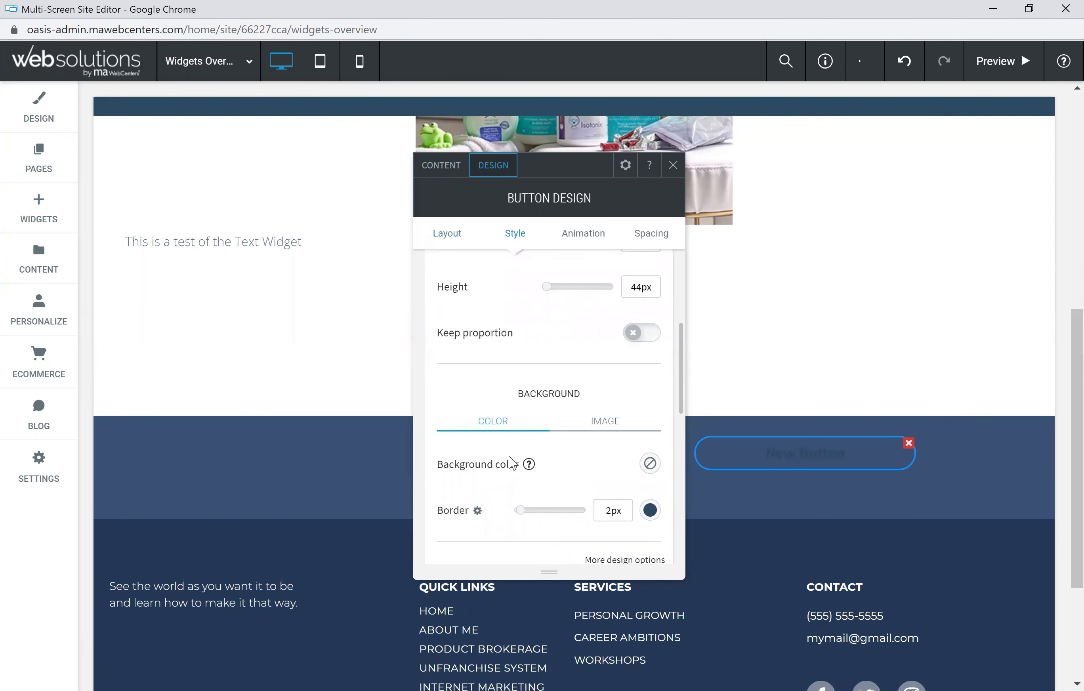
pyautogui.click(650, 465)
pyautogui.click(716, 373)
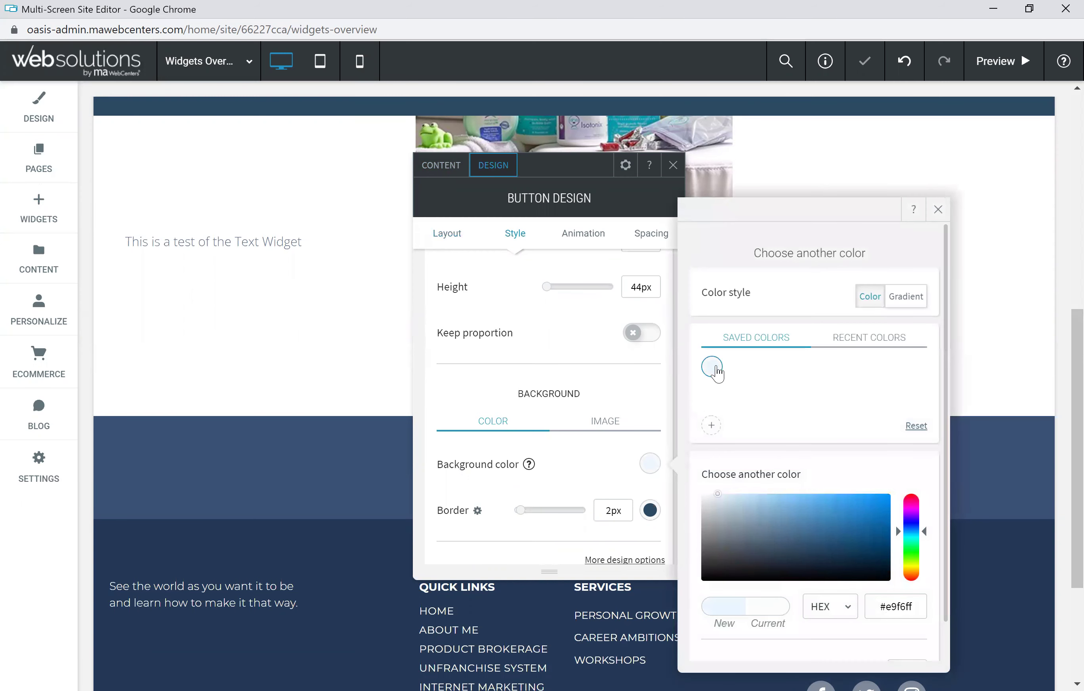
pyautogui.click(600, 385)
pyautogui.scroll(5, 564, 391)
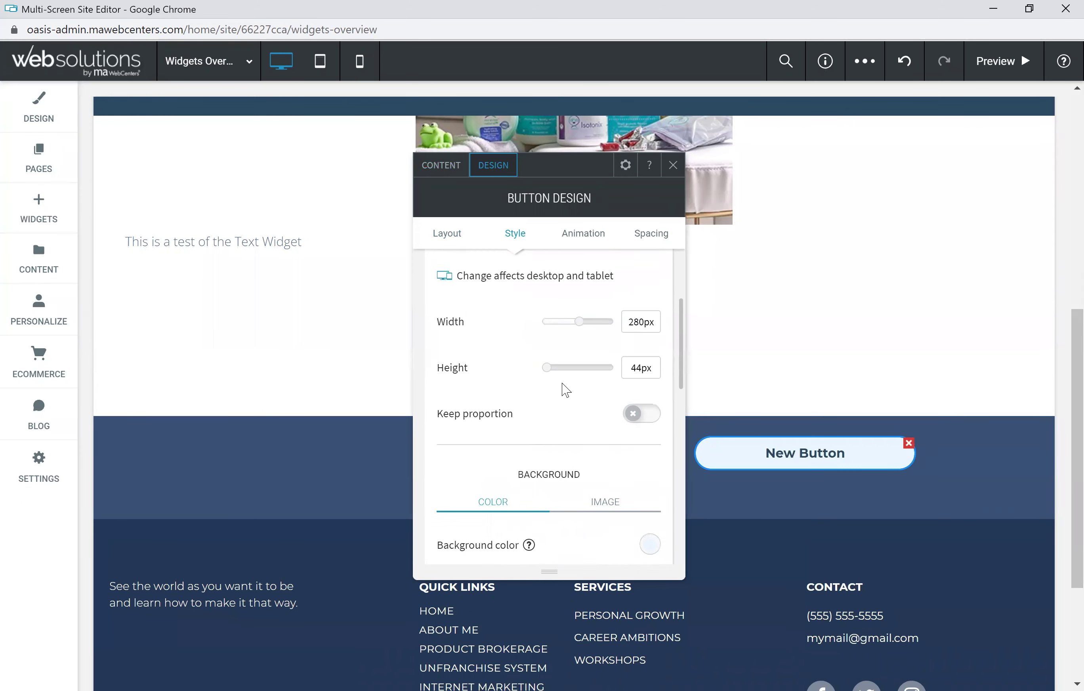
pyautogui.click(606, 319)
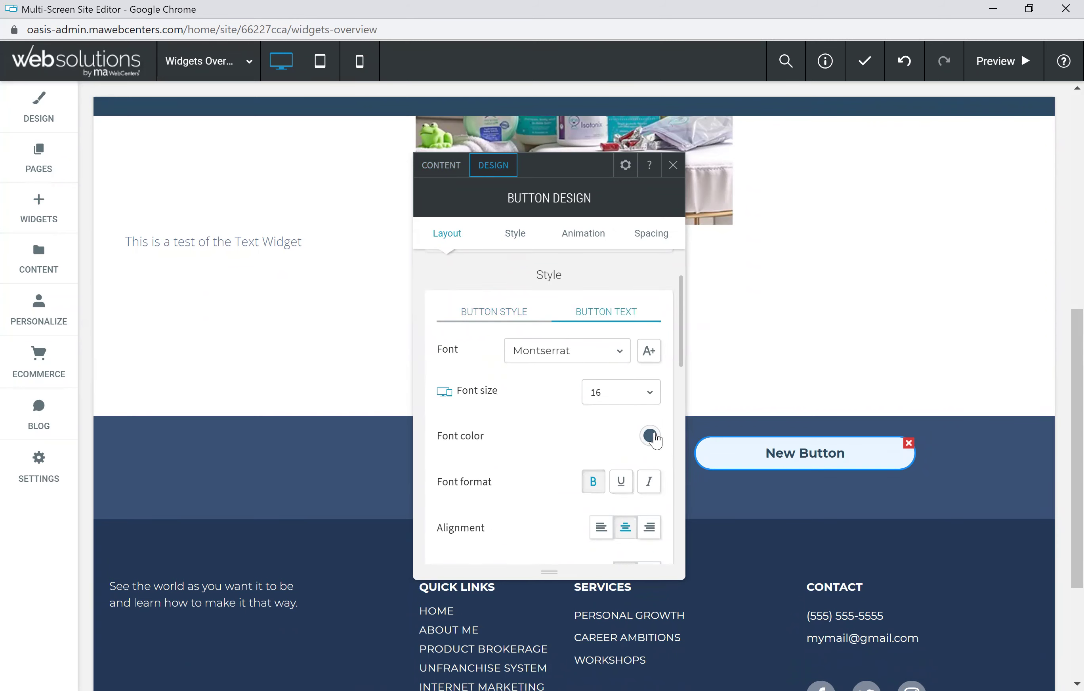
pyautogui.scroll(-2, 517, 430)
pyautogui.scroll(-2, 517, 429)
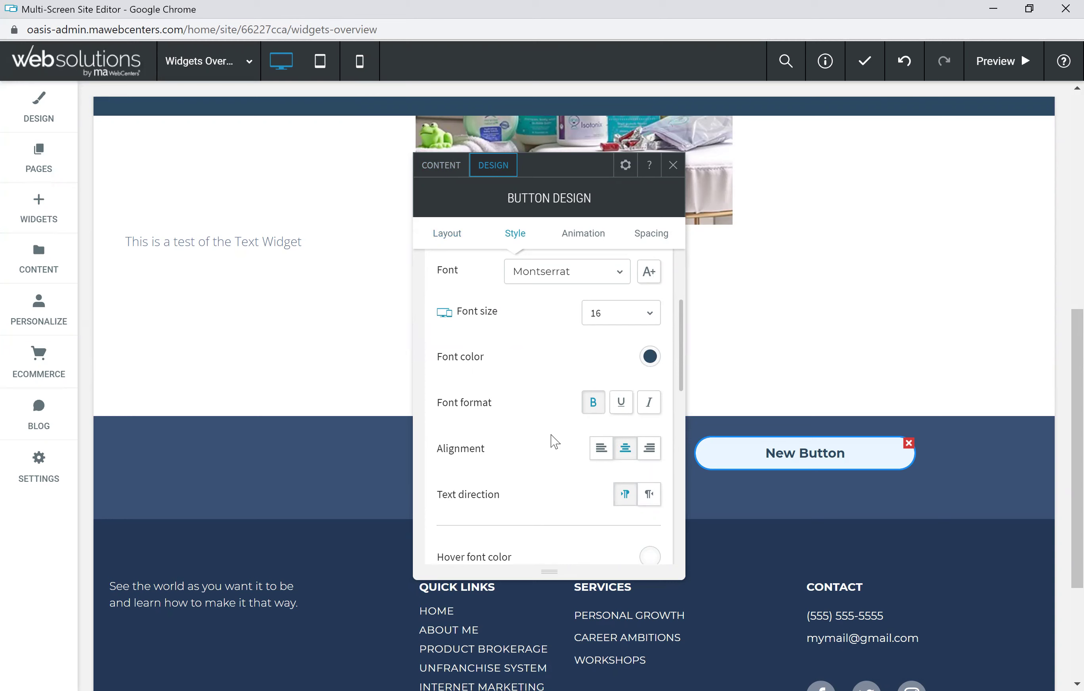
pyautogui.scroll(-2, 551, 423)
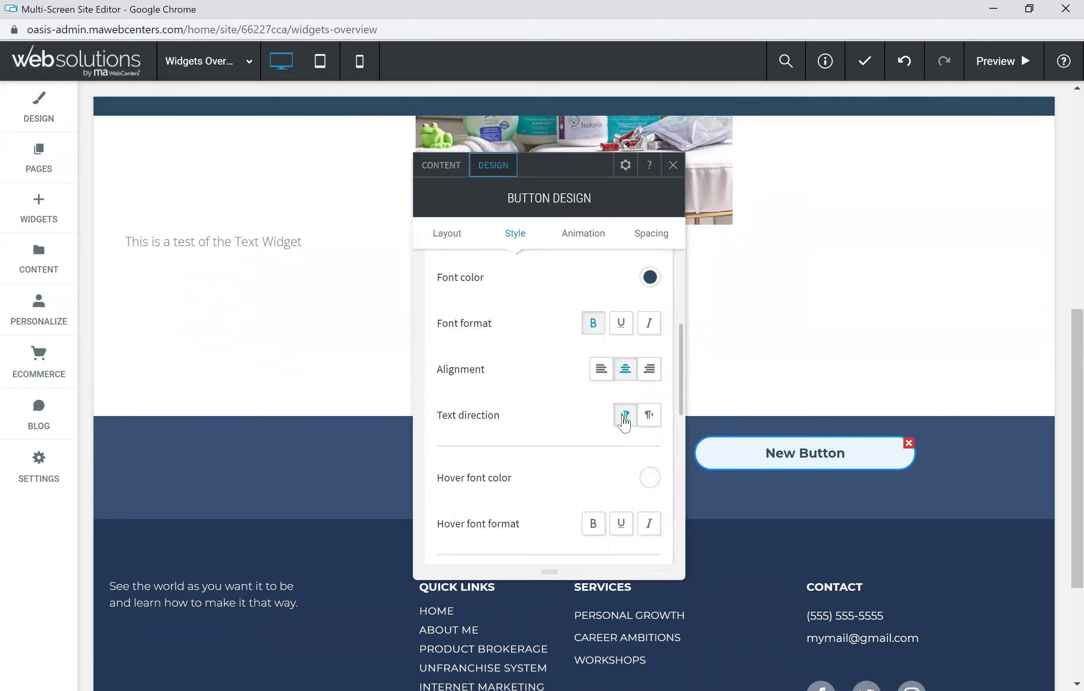
# Step: Set the New Button's hover font colour to red #f12525
pyautogui.click(651, 479)
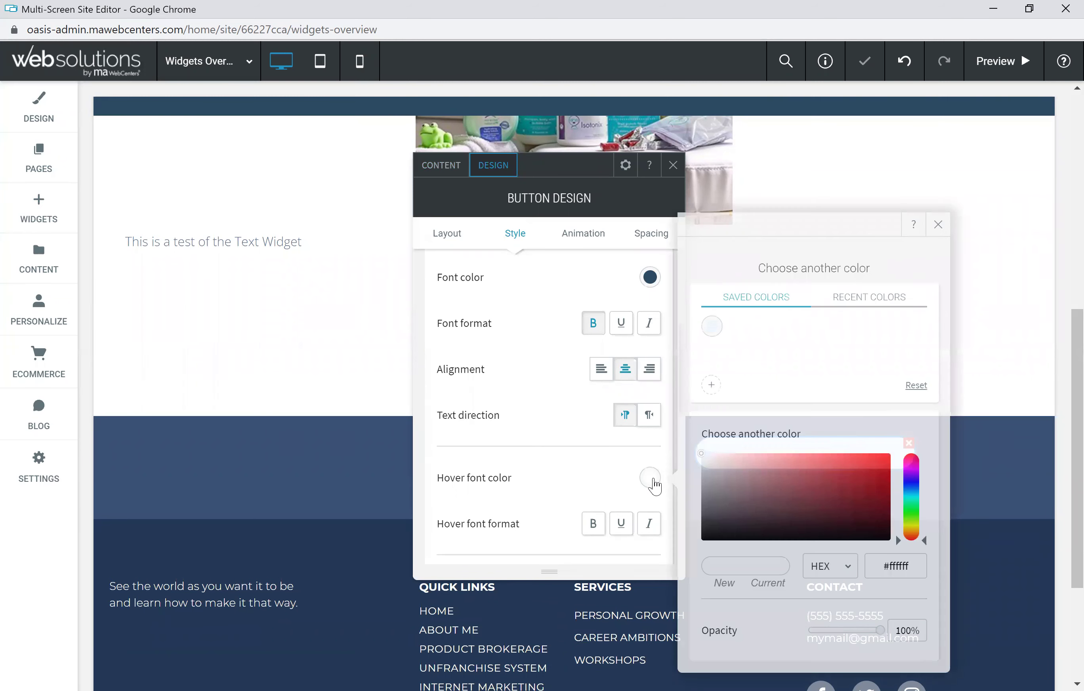
pyautogui.click(912, 457)
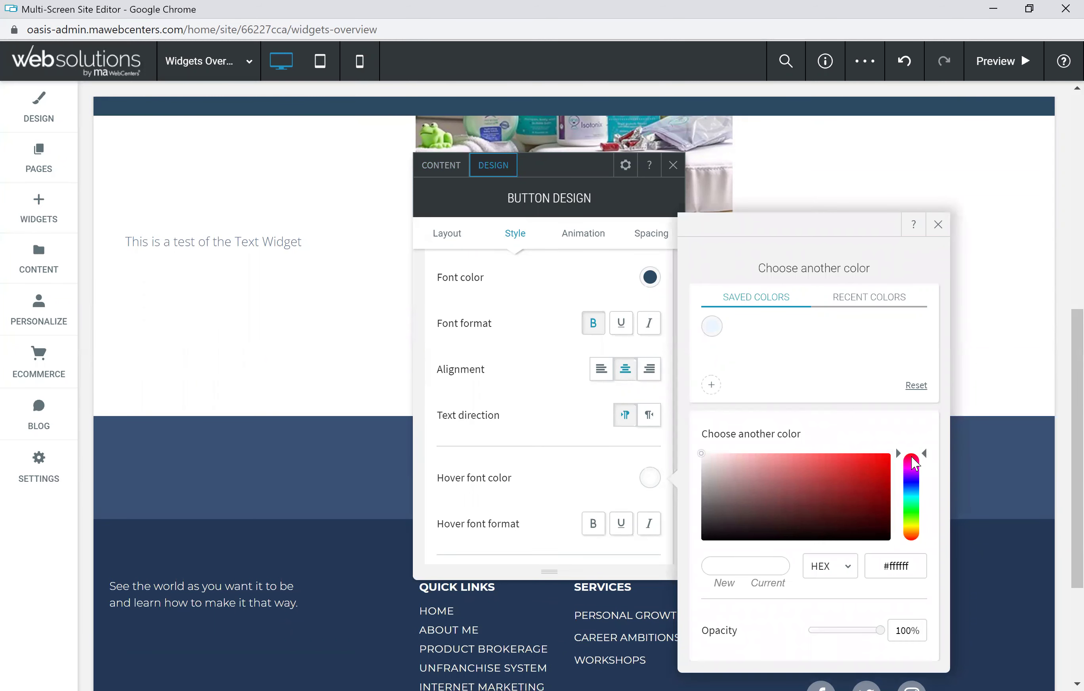
pyautogui.click(862, 459)
pyautogui.click(561, 465)
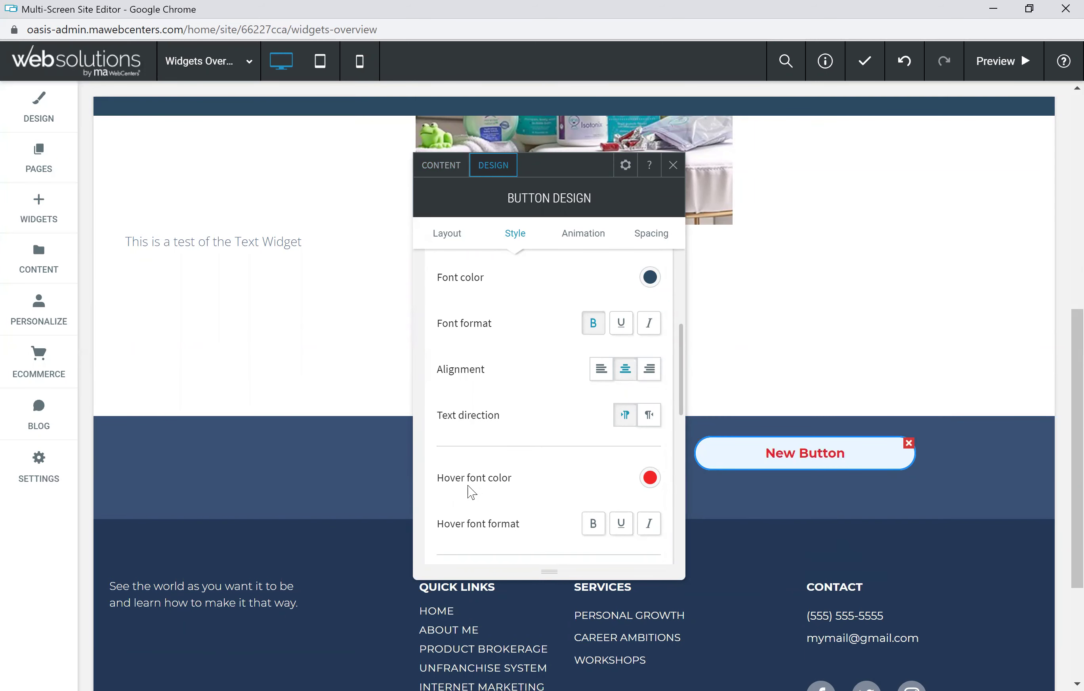
pyautogui.scroll(-3, 542, 473)
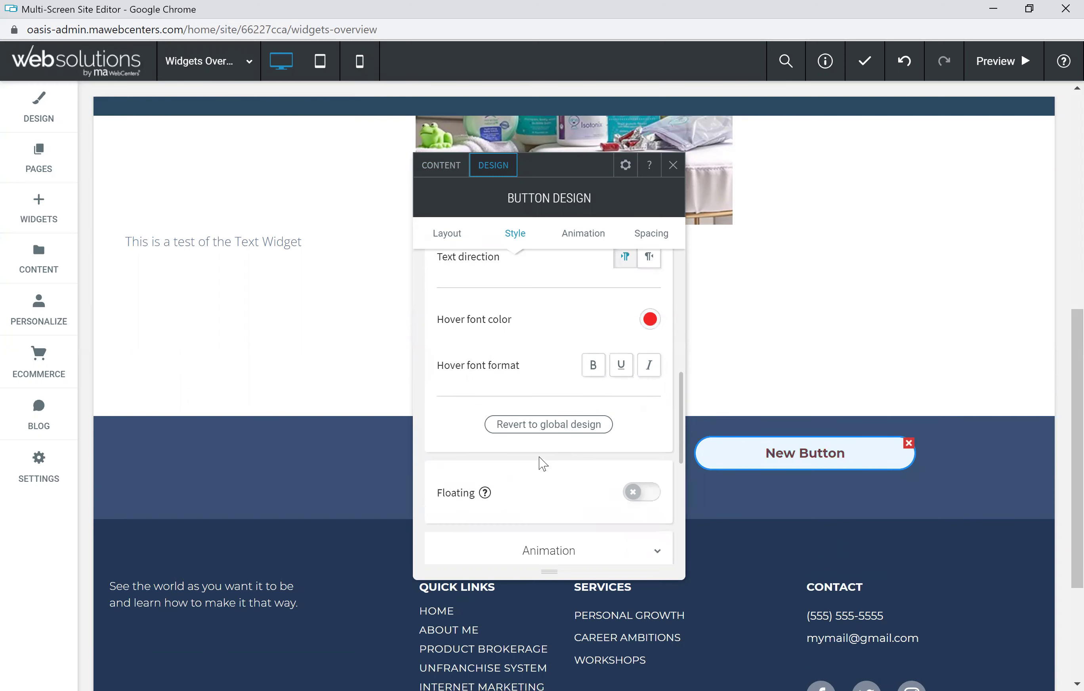
pyautogui.scroll(10, 560, 442)
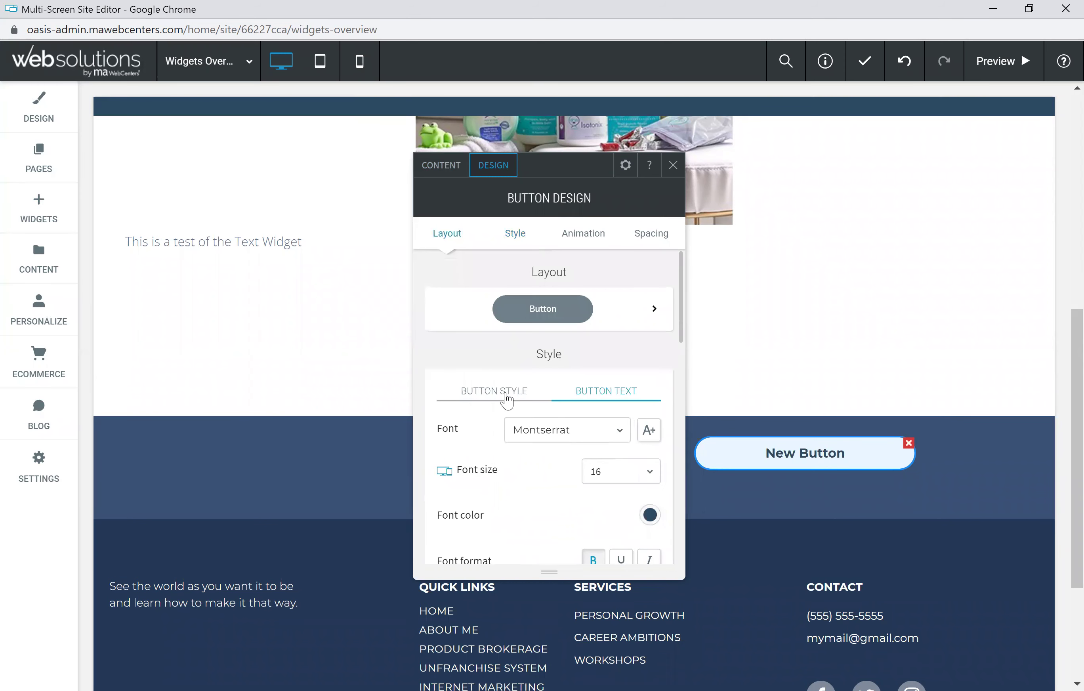
pyautogui.click(506, 400)
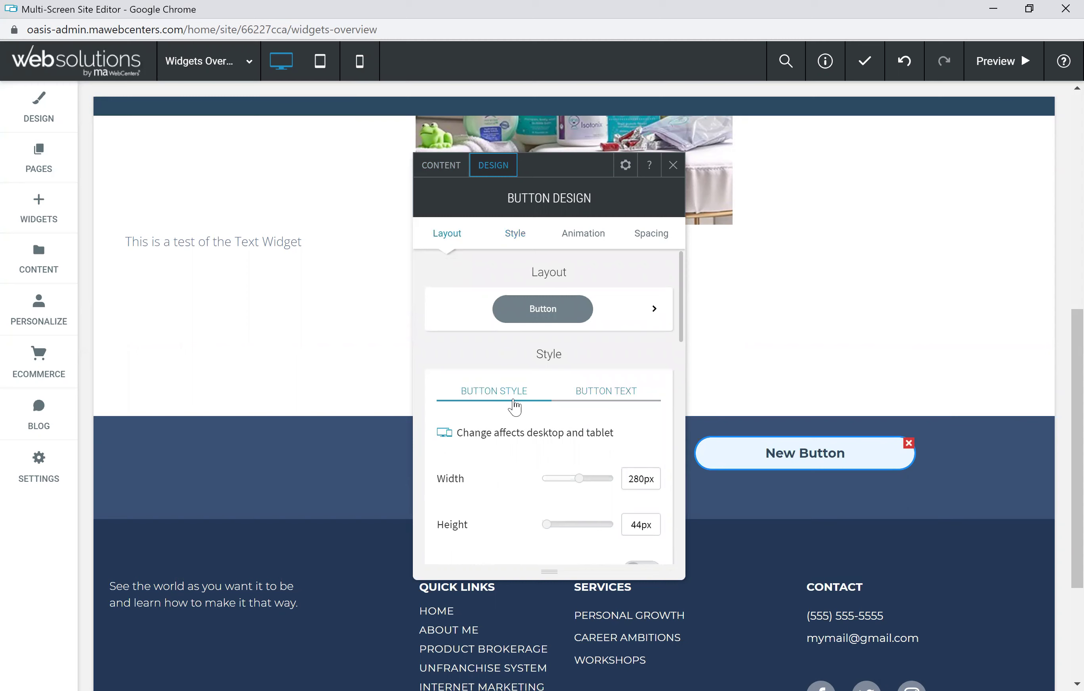
pyautogui.scroll(-3, 515, 397)
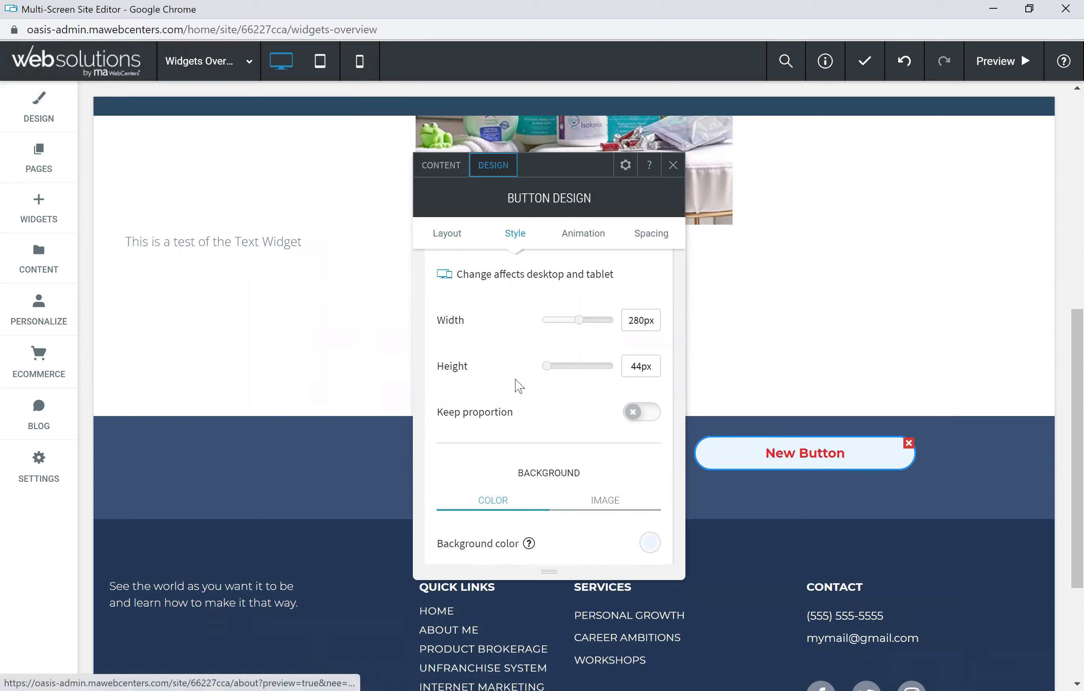
# Step: Under More design options, set the button's hover background to #101010 and close the design panel
pyautogui.scroll(-3, 519, 387)
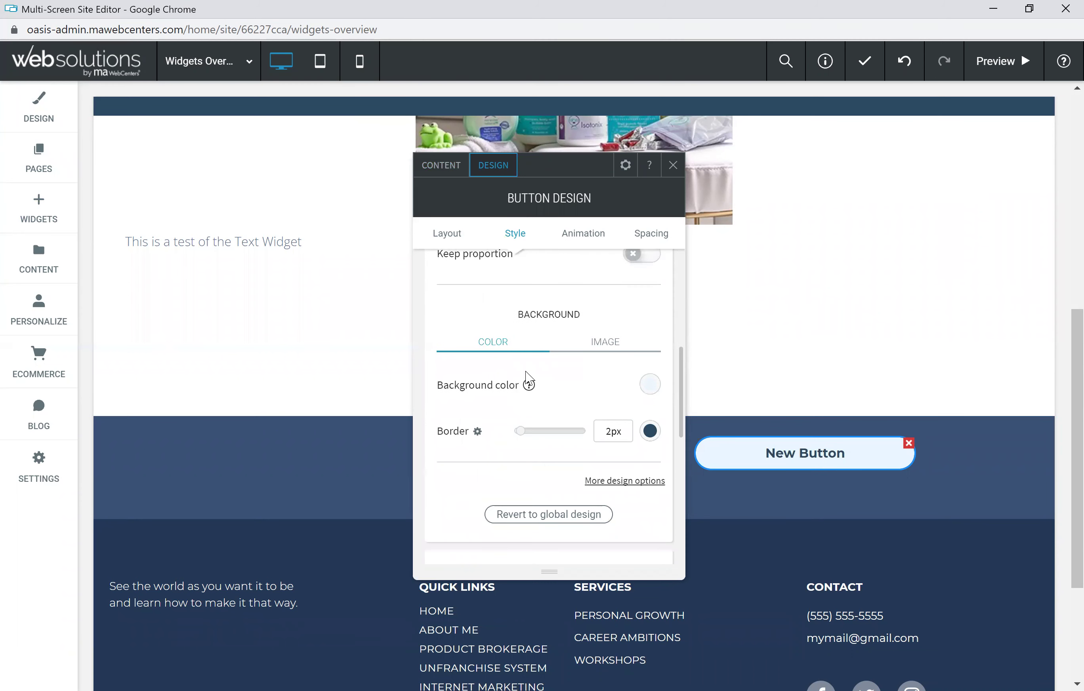
pyautogui.click(622, 483)
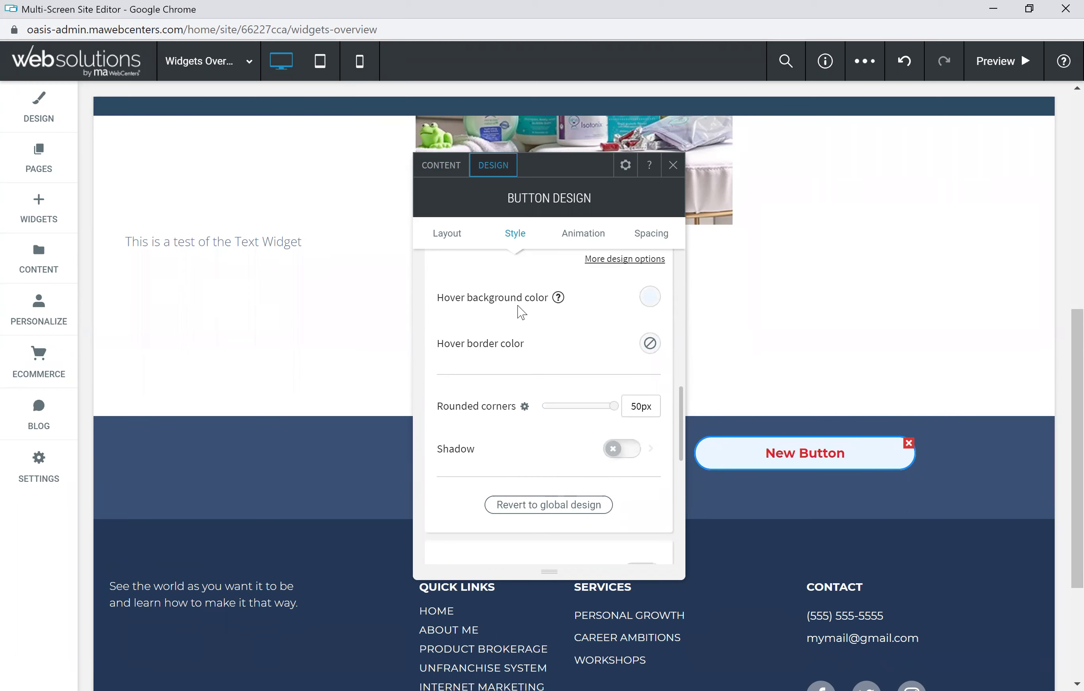
pyautogui.click(652, 302)
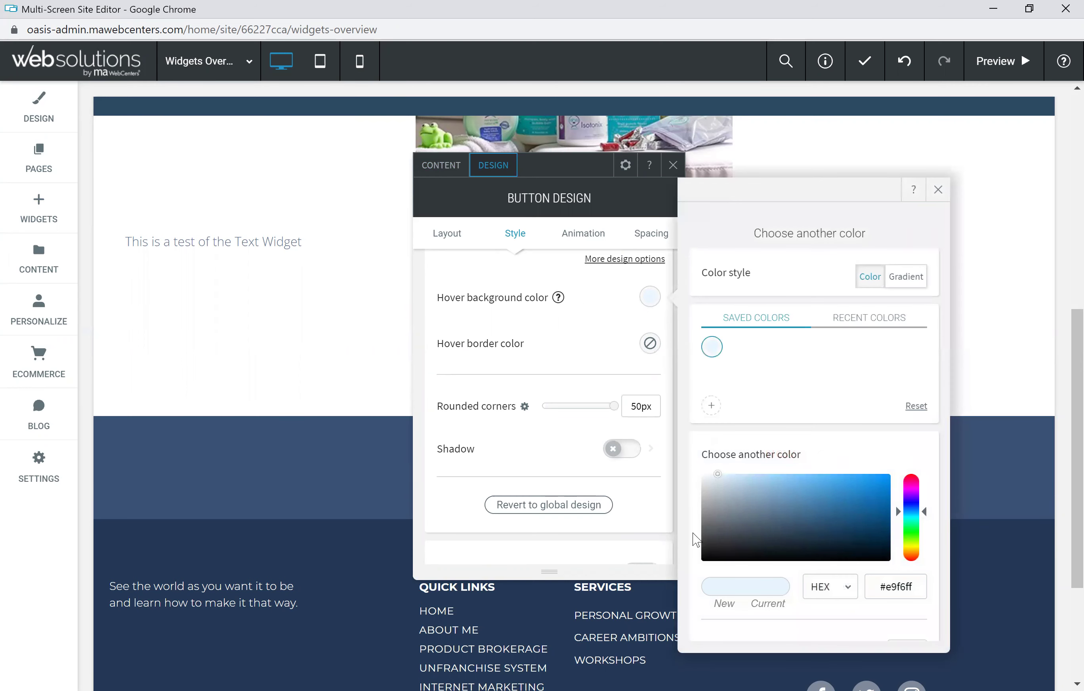
pyautogui.click(703, 556)
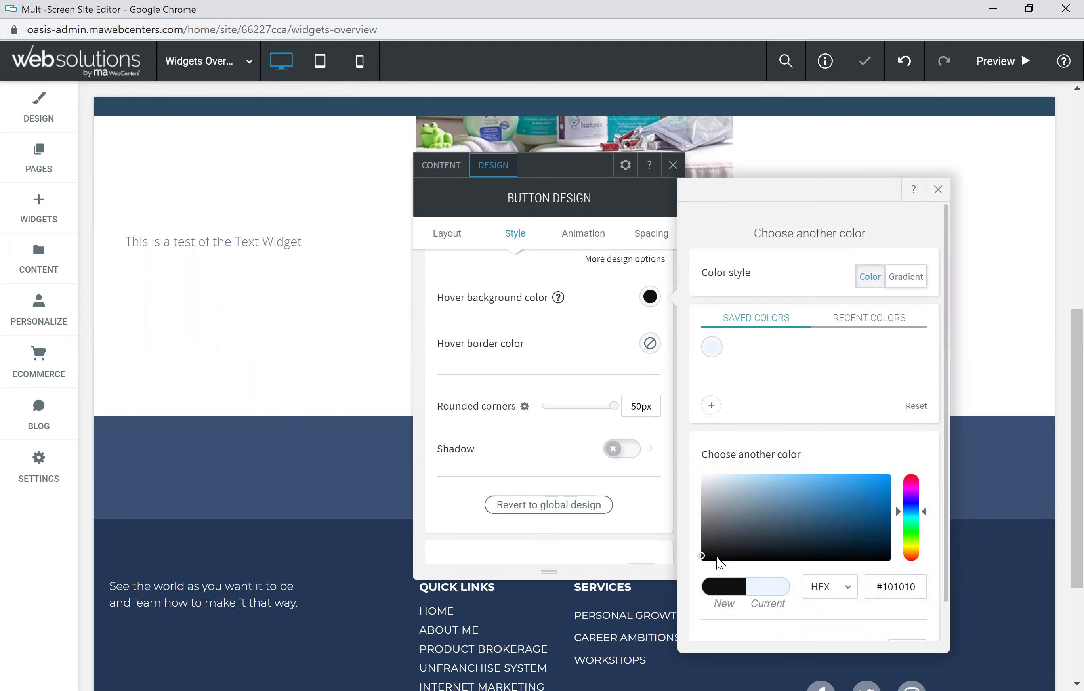
pyautogui.click(587, 342)
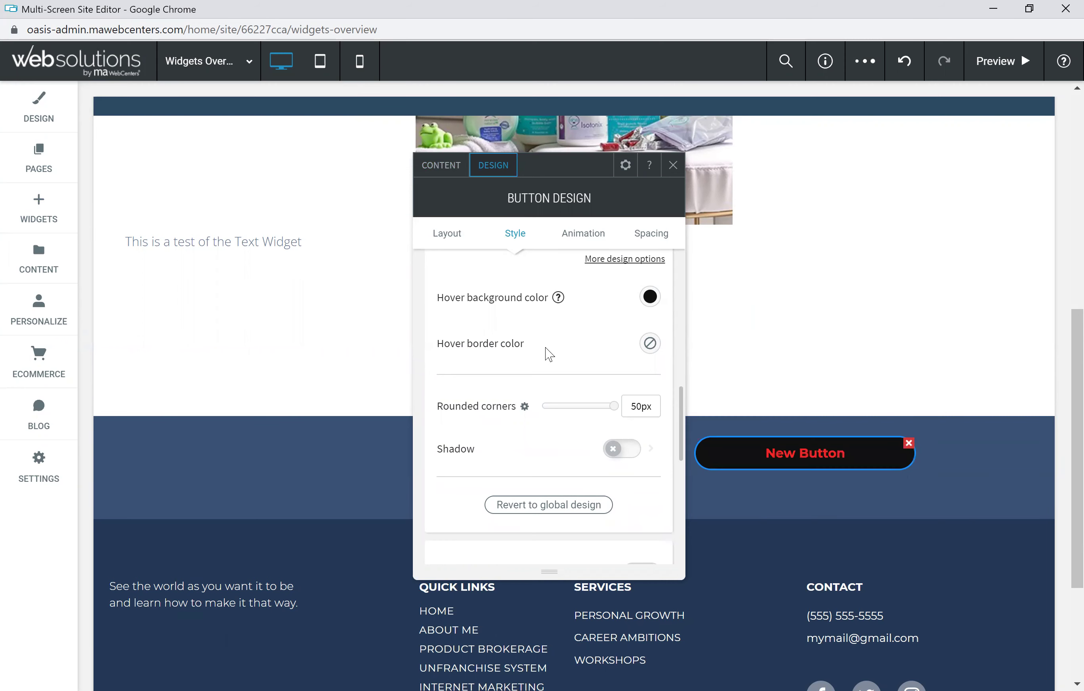
pyautogui.click(668, 166)
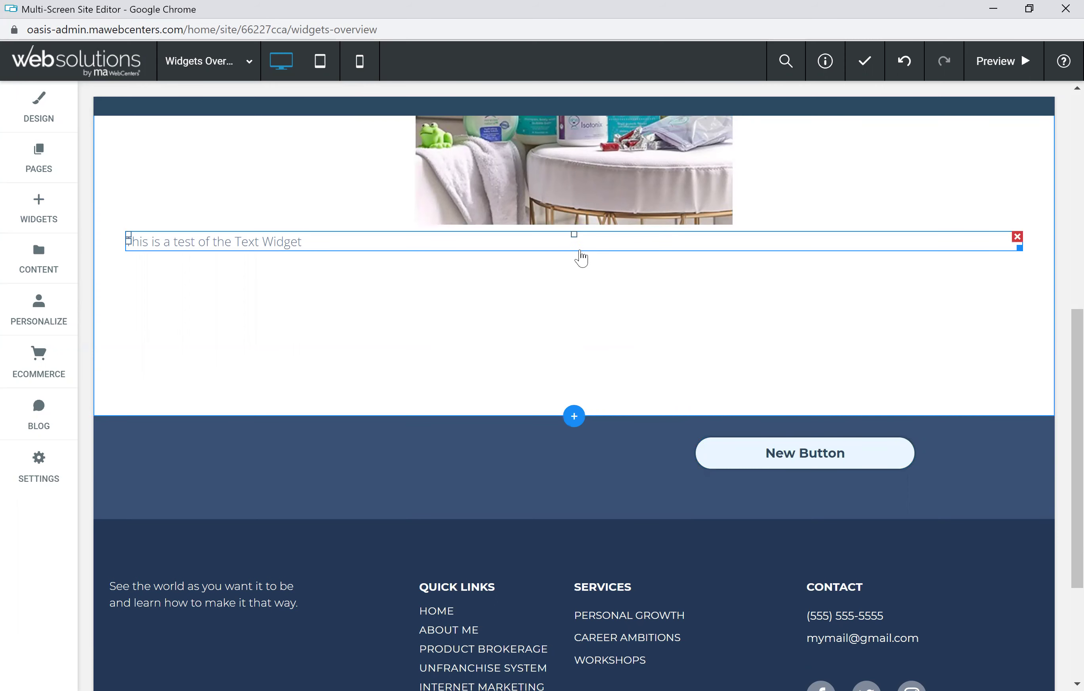
# Step: Move the New Button from the right column into the blue row's left column
pyautogui.click(748, 453)
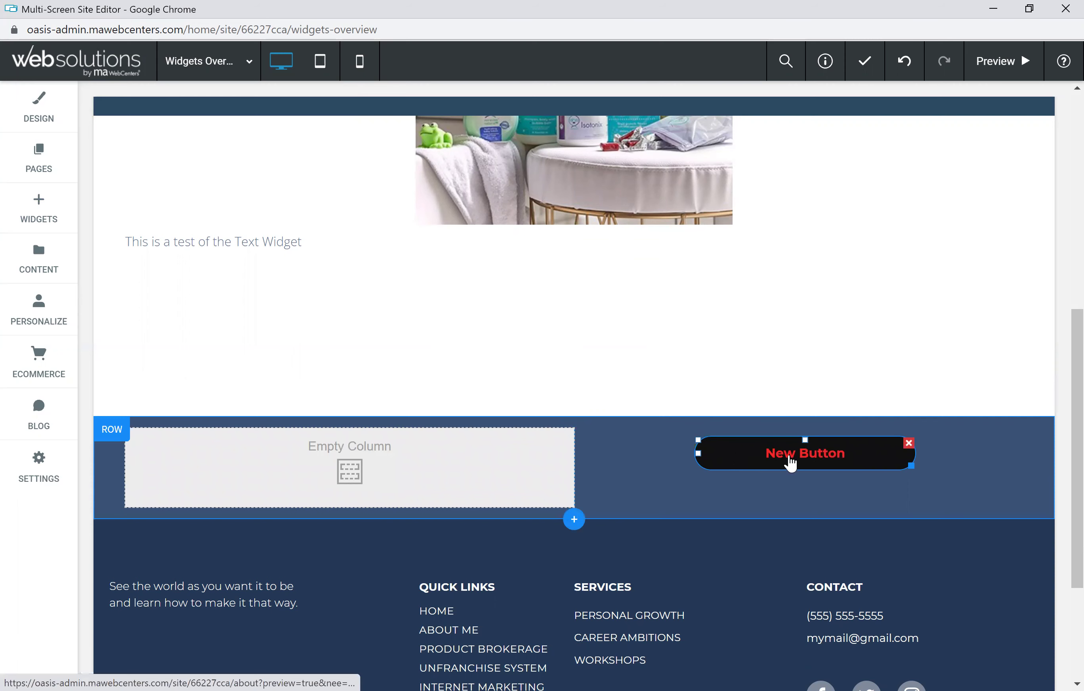
pyautogui.click(674, 358)
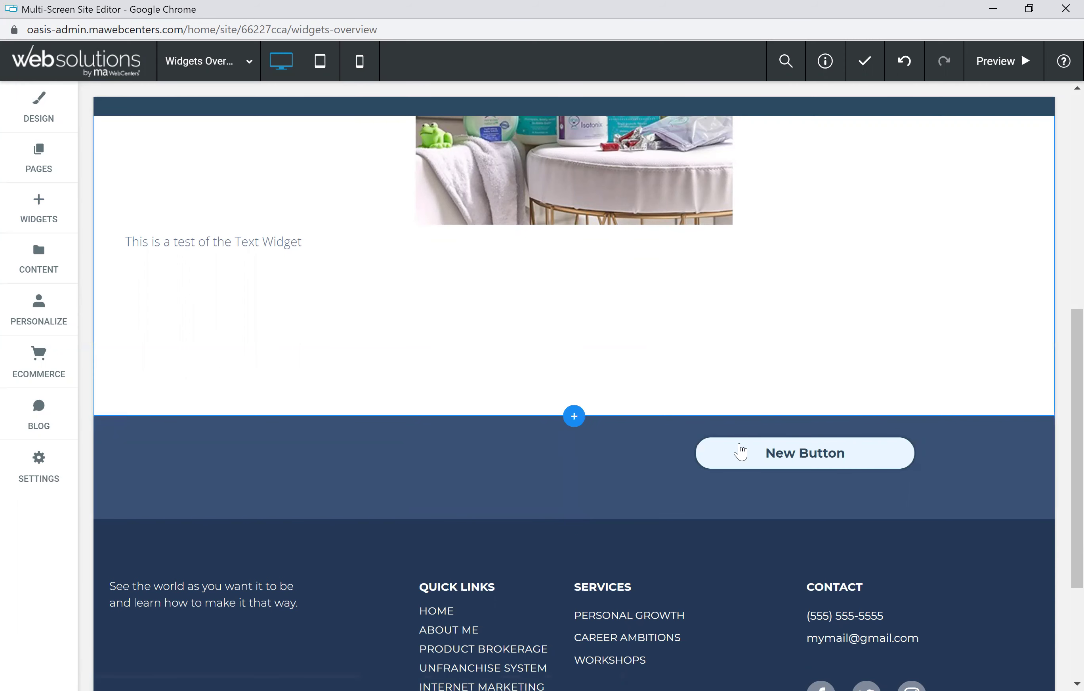
pyautogui.click(749, 465)
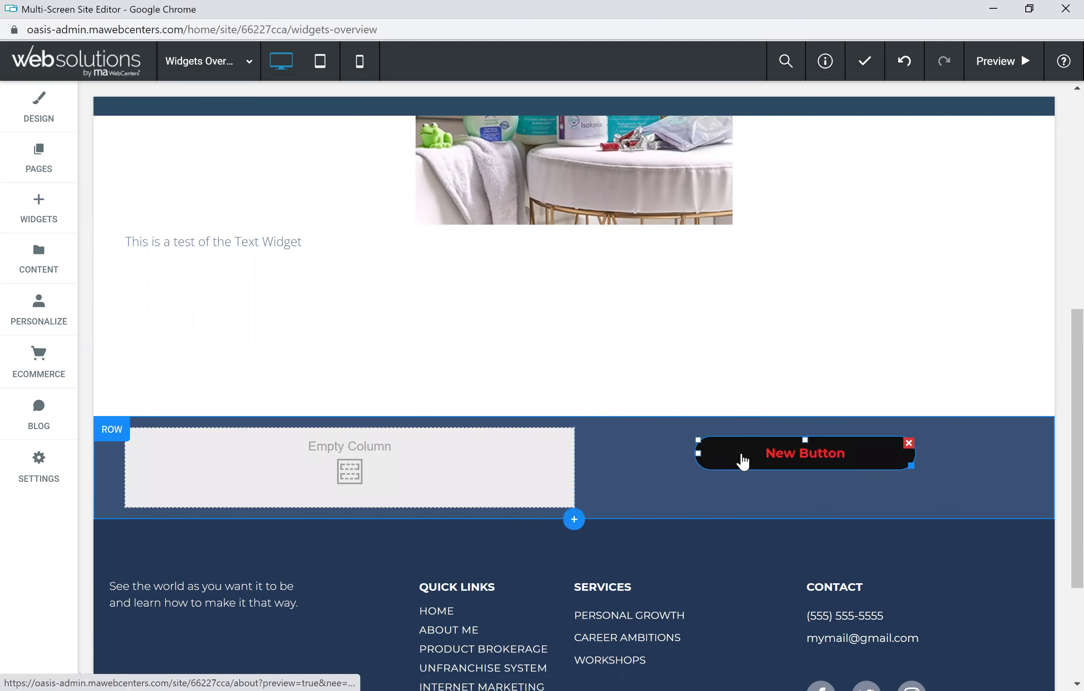
pyautogui.click(669, 412)
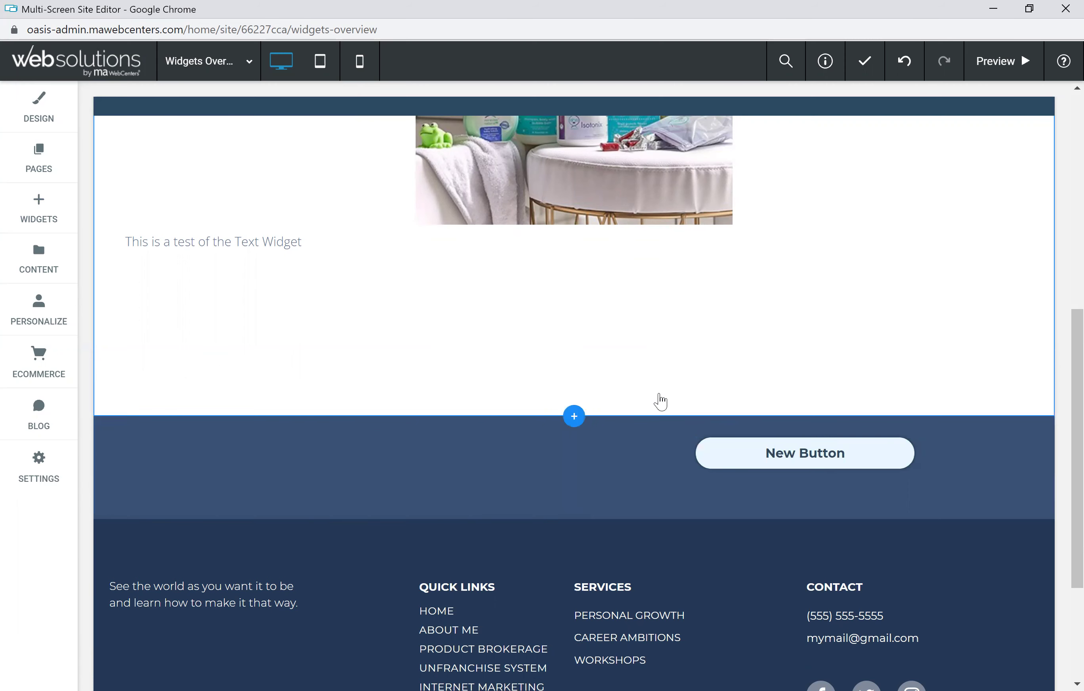
pyautogui.click(781, 459)
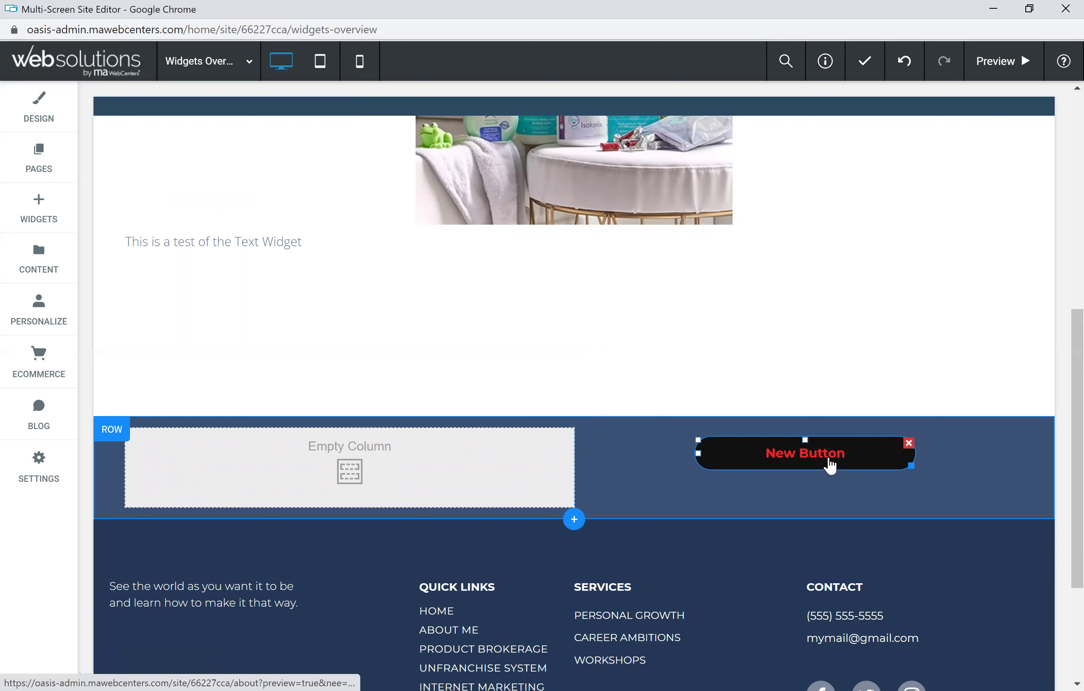
pyautogui.moveTo(623, 465); pyautogui.dragTo(303, 266)
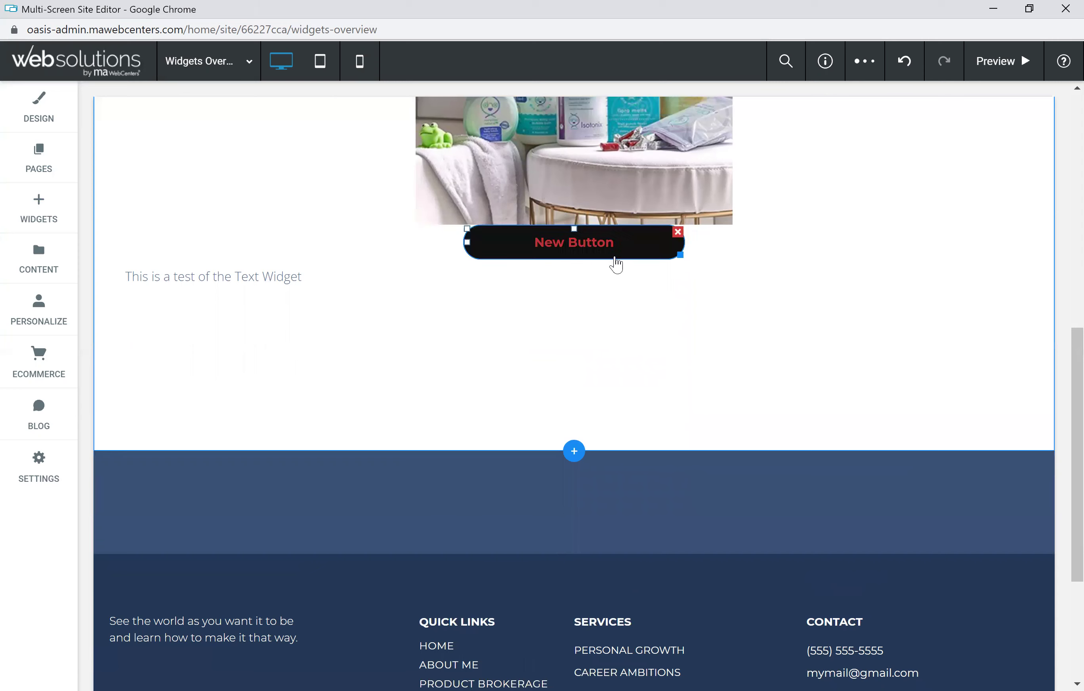
pyautogui.moveTo(545, 262); pyautogui.dragTo(389, 465)
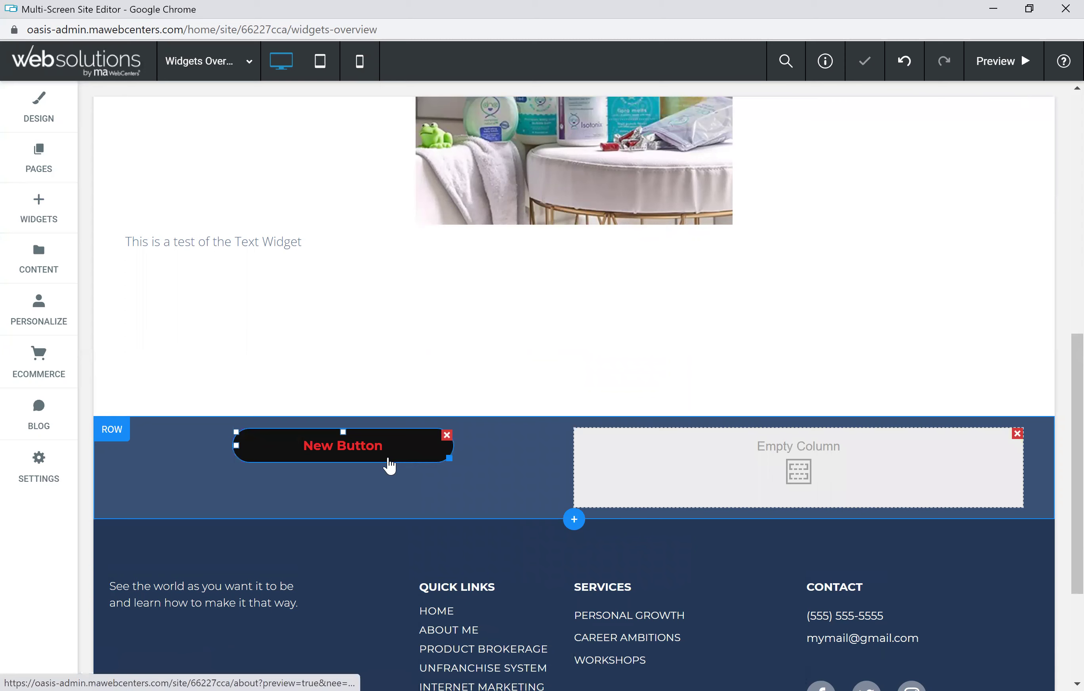
# Step: Resize the New Button to W:334 H:68 and nudge its left edge
pyautogui.click(445, 455)
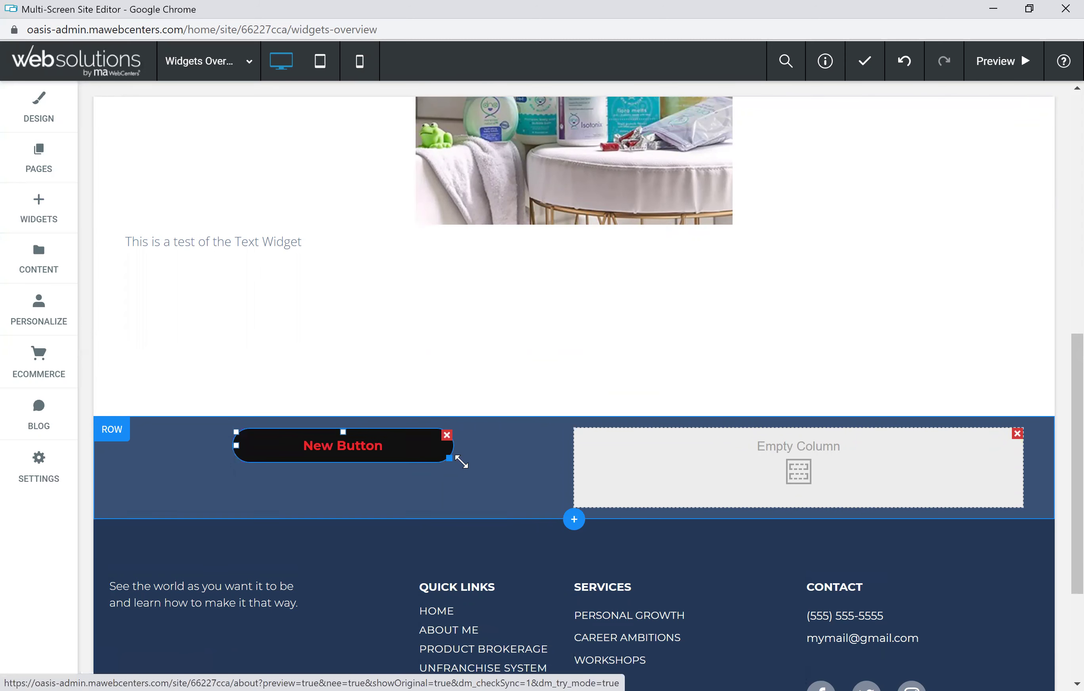
pyautogui.moveTo(461, 462)
pyautogui.mouseDown()
pyautogui.moveTo(552, 496)
pyautogui.moveTo(415, 458)
pyautogui.moveTo(451, 477)
pyautogui.mouseUp()
pyautogui.click(317, 471)
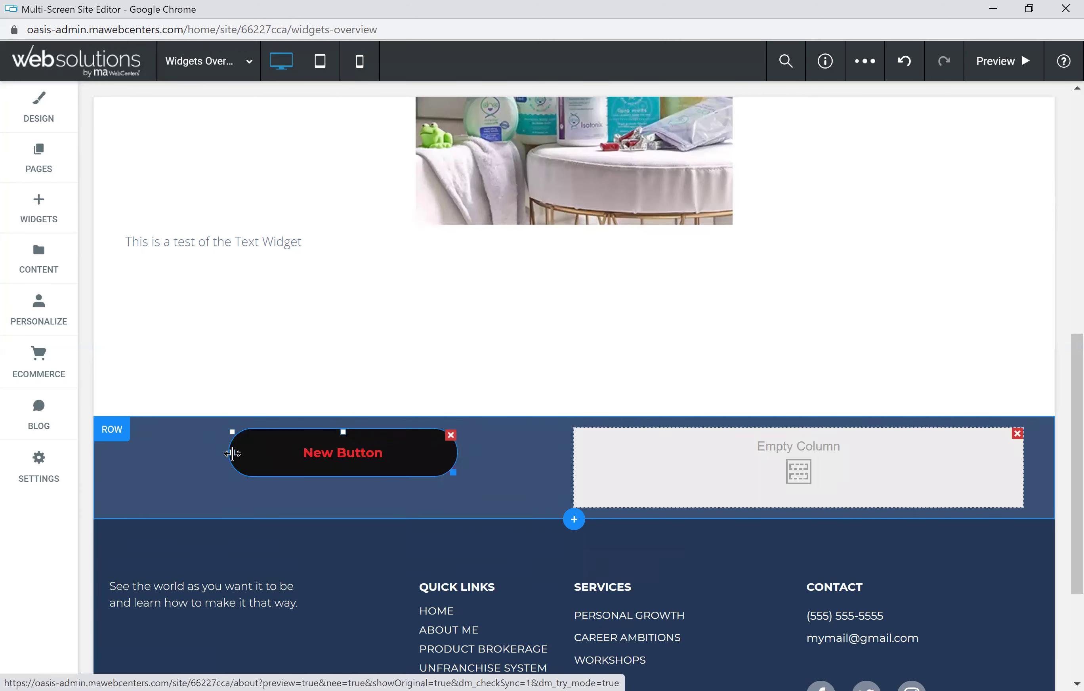
pyautogui.moveTo(229, 453)
pyautogui.mouseDown()
pyautogui.moveTo(150, 452)
pyautogui.moveTo(334, 468)
pyautogui.moveTo(217, 465)
pyautogui.moveTo(247, 458)
pyautogui.mouseUp()
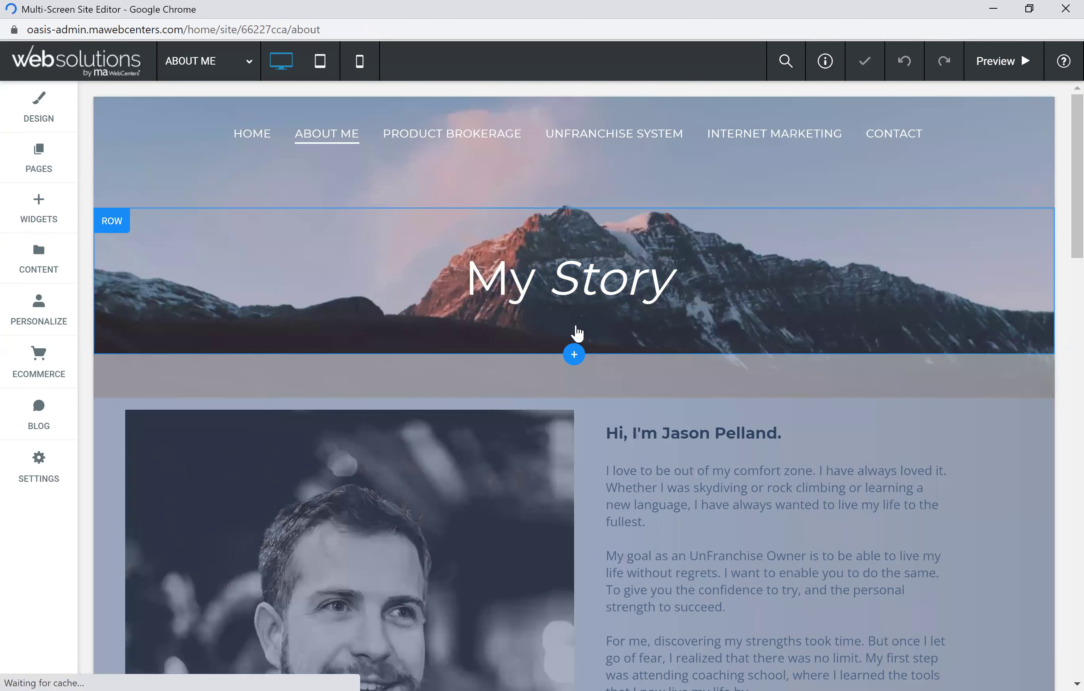
# Step: Drop a Photo Gallery widget with four sample photos below the Contact Me section
pyautogui.scroll(-10, 418, 371)
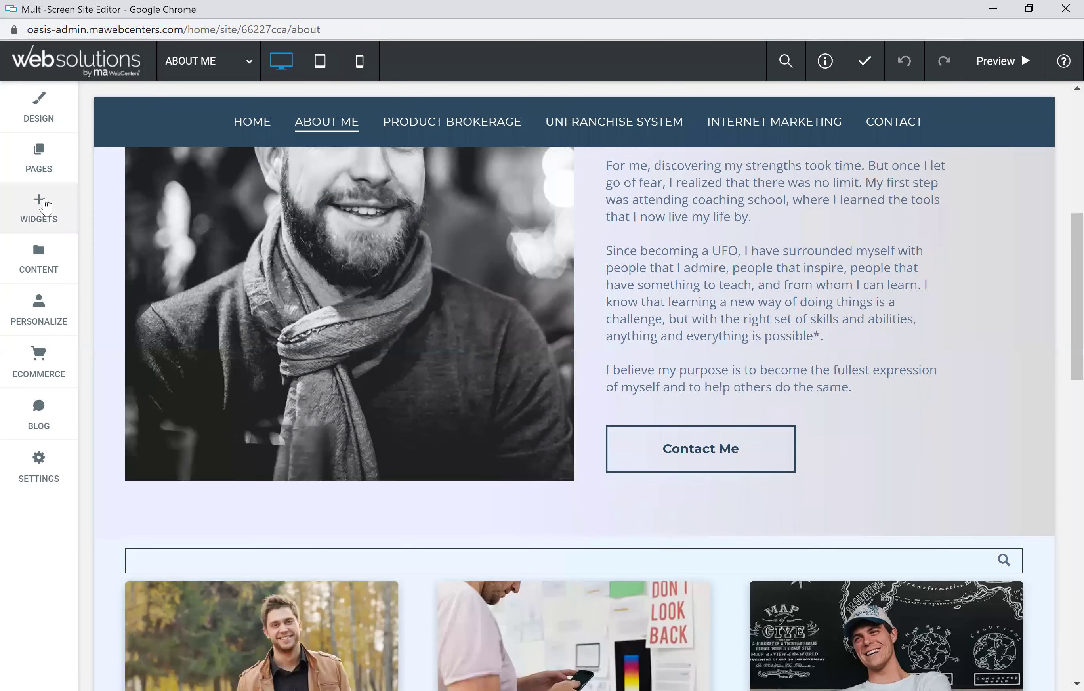
pyautogui.click(42, 210)
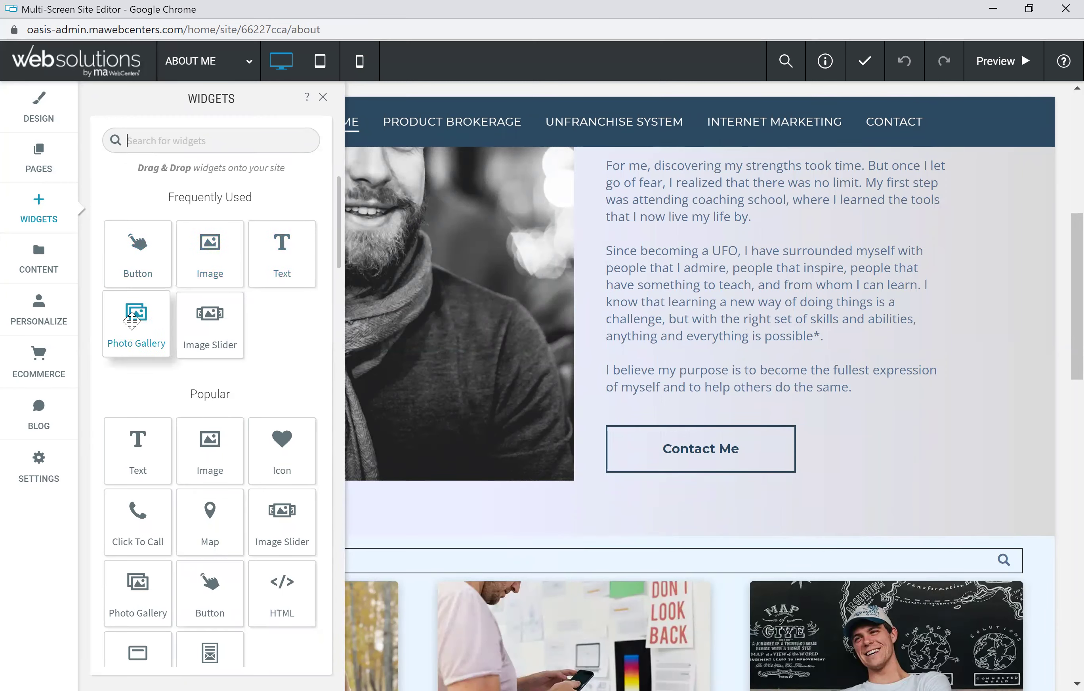
pyautogui.moveTo(136, 319); pyautogui.dragTo(594, 493)
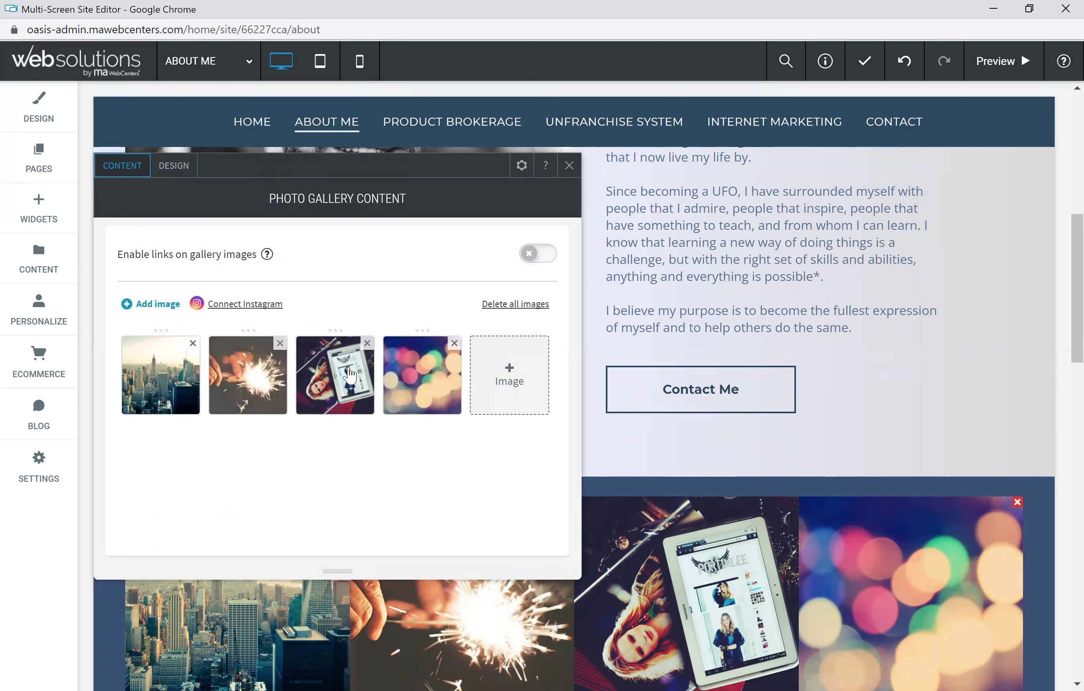
# Step: Remove the bokeh-lights and tablet photos from the gallery and add the running-man image
pyautogui.click(455, 344)
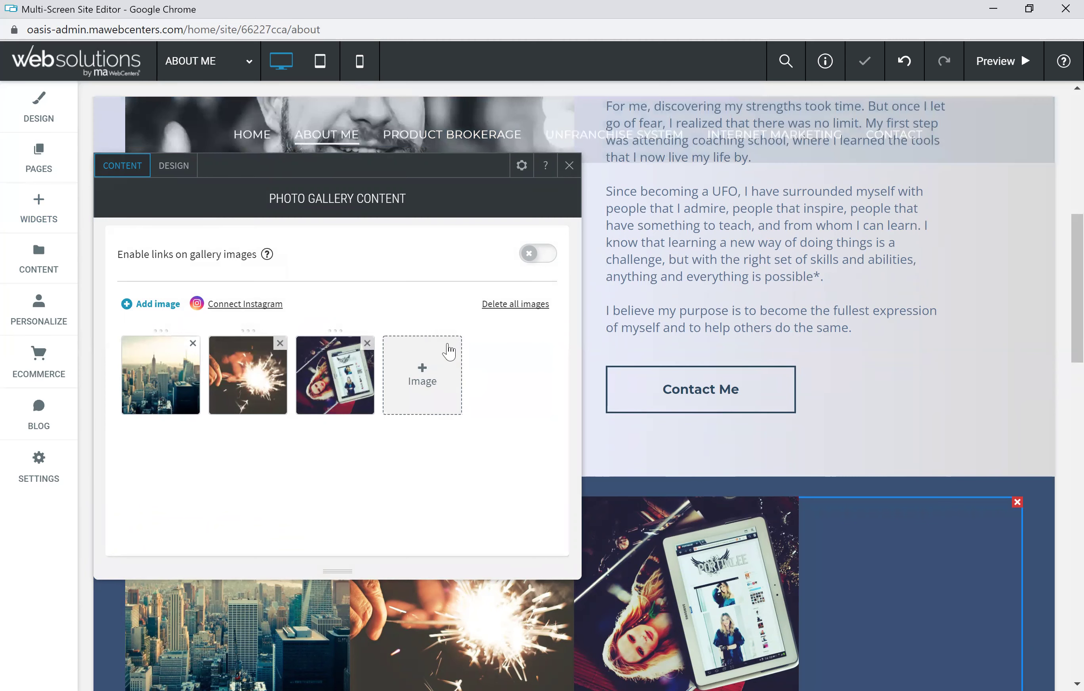
pyautogui.click(368, 345)
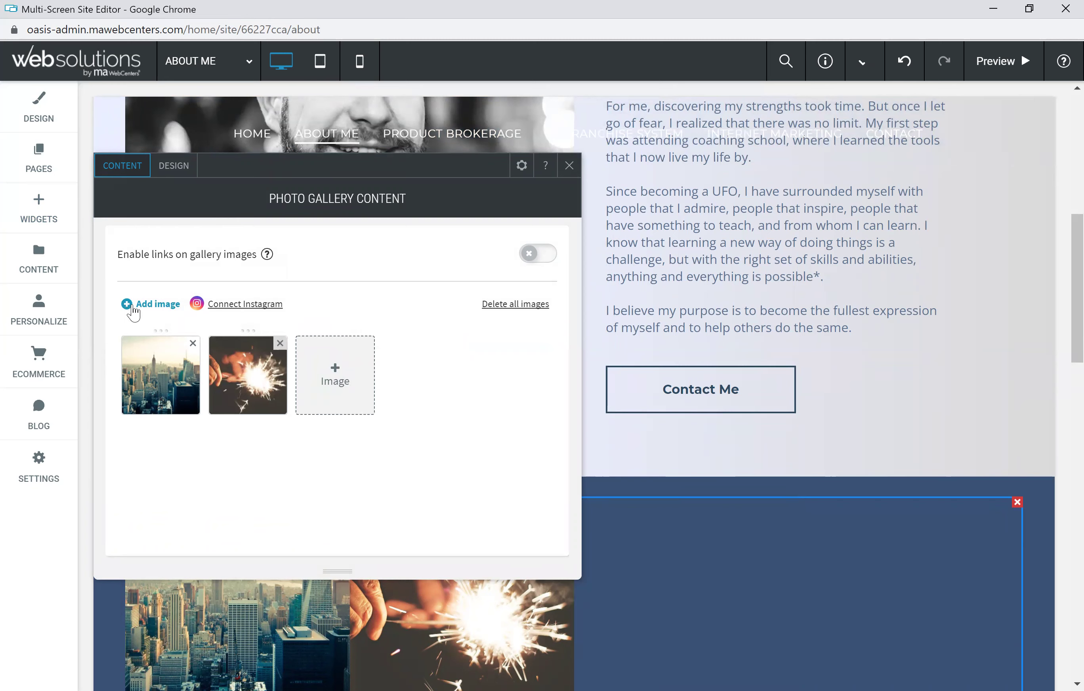
pyautogui.click(336, 378)
pyautogui.moveTo(682, 480)
pyautogui.scroll(-2, 684, 474)
pyautogui.click(767, 446)
pyautogui.click(774, 621)
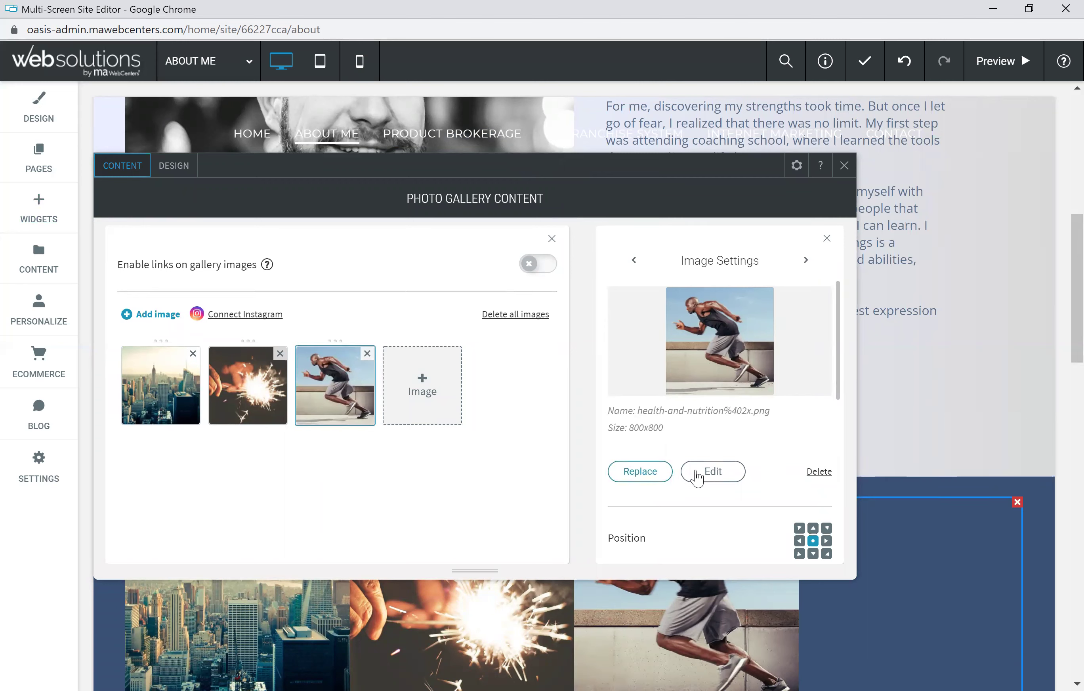
# Step: Turn Enable links on for the gallery images, then switch it back off
pyautogui.scroll(-2, 736, 460)
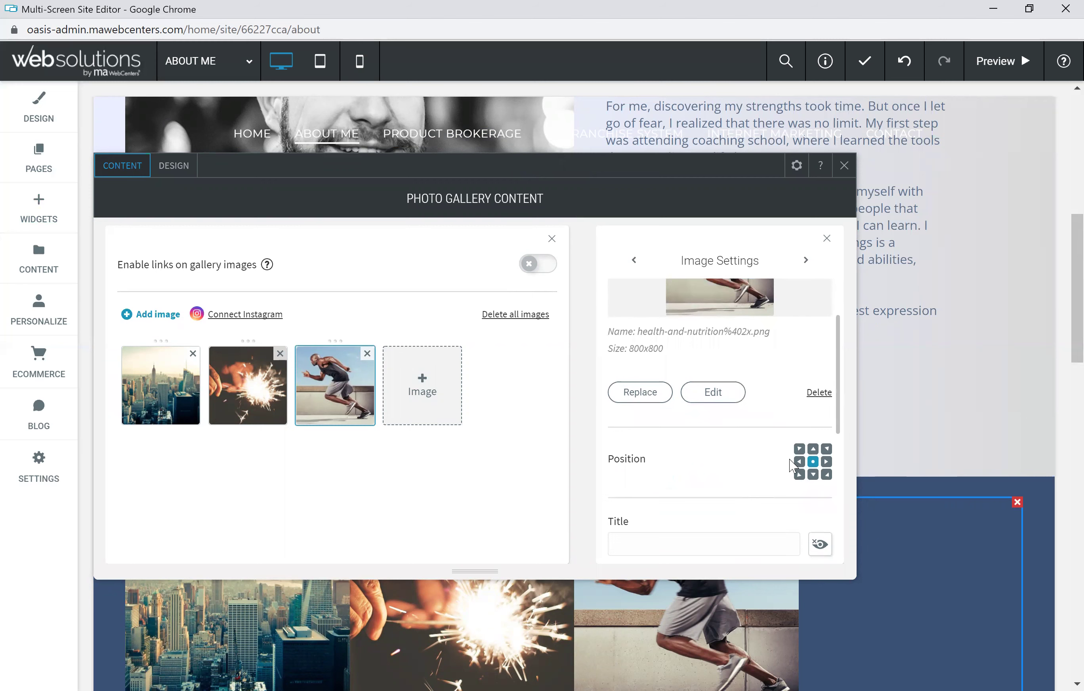
pyautogui.scroll(-5, 770, 442)
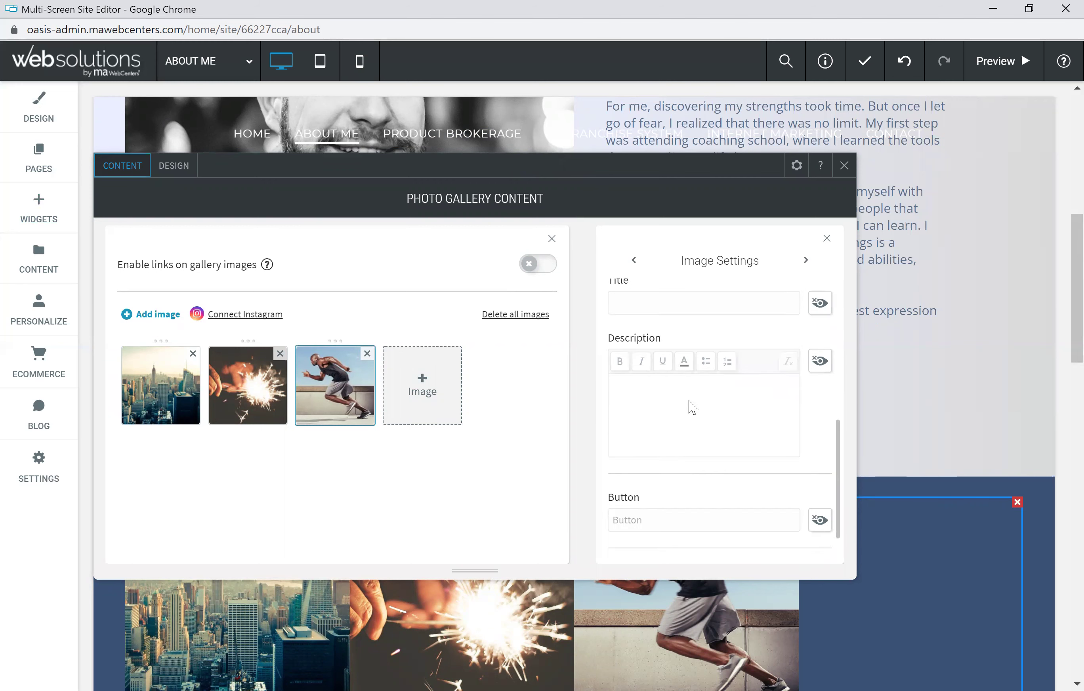
pyautogui.scroll(-2, 674, 447)
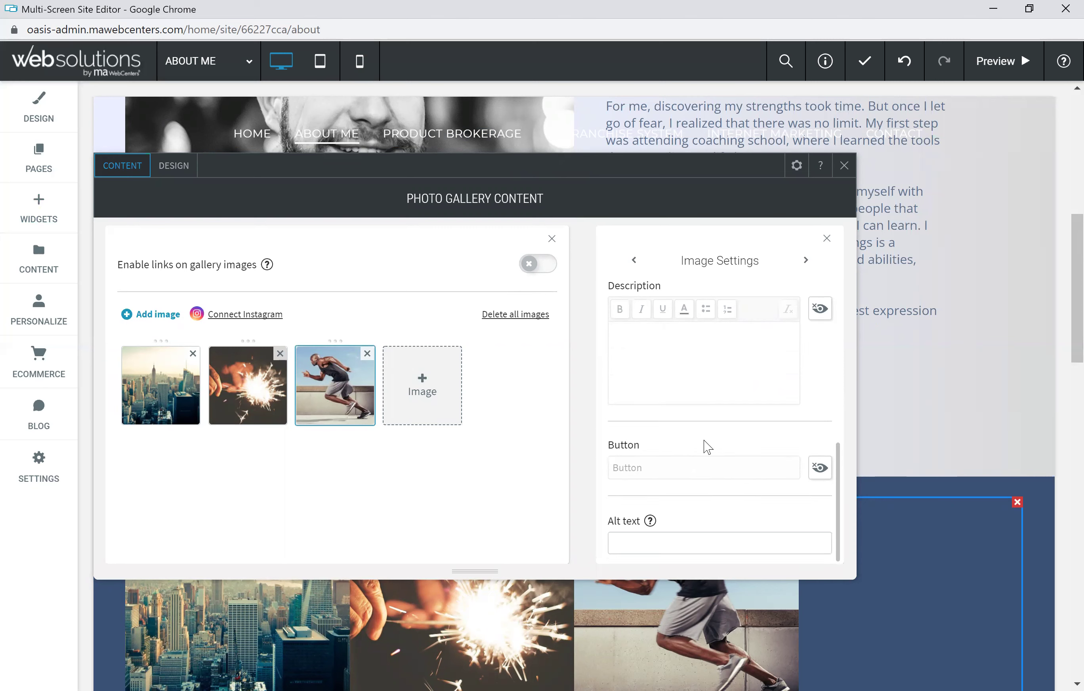
pyautogui.scroll(8, 710, 446)
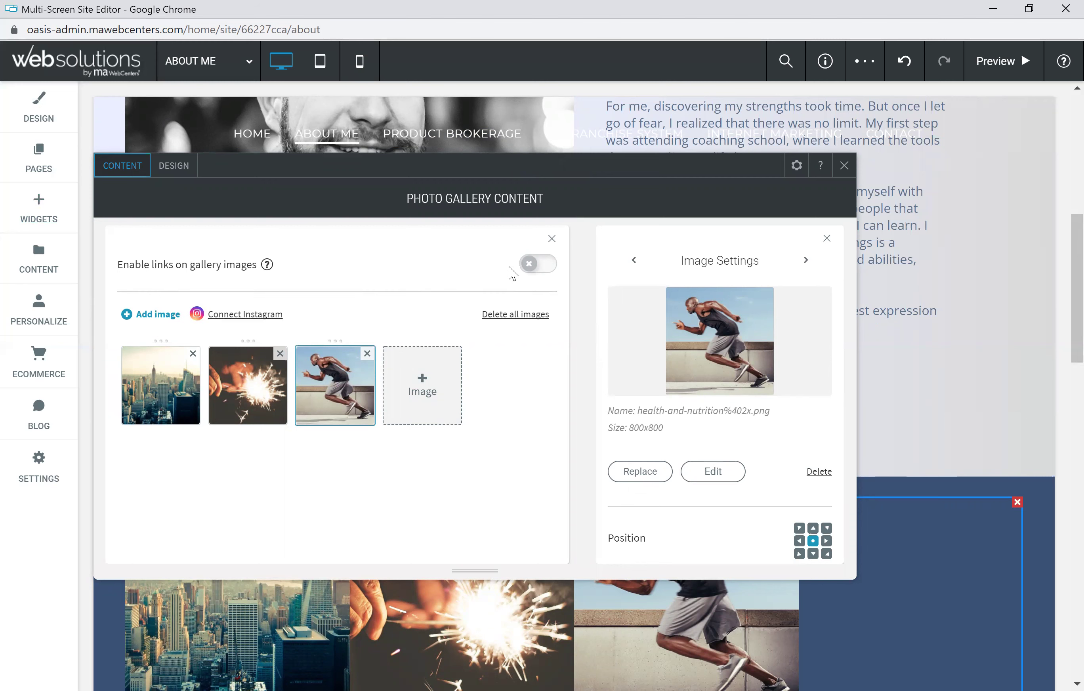
pyautogui.click(551, 272)
pyautogui.scroll(-3, 700, 424)
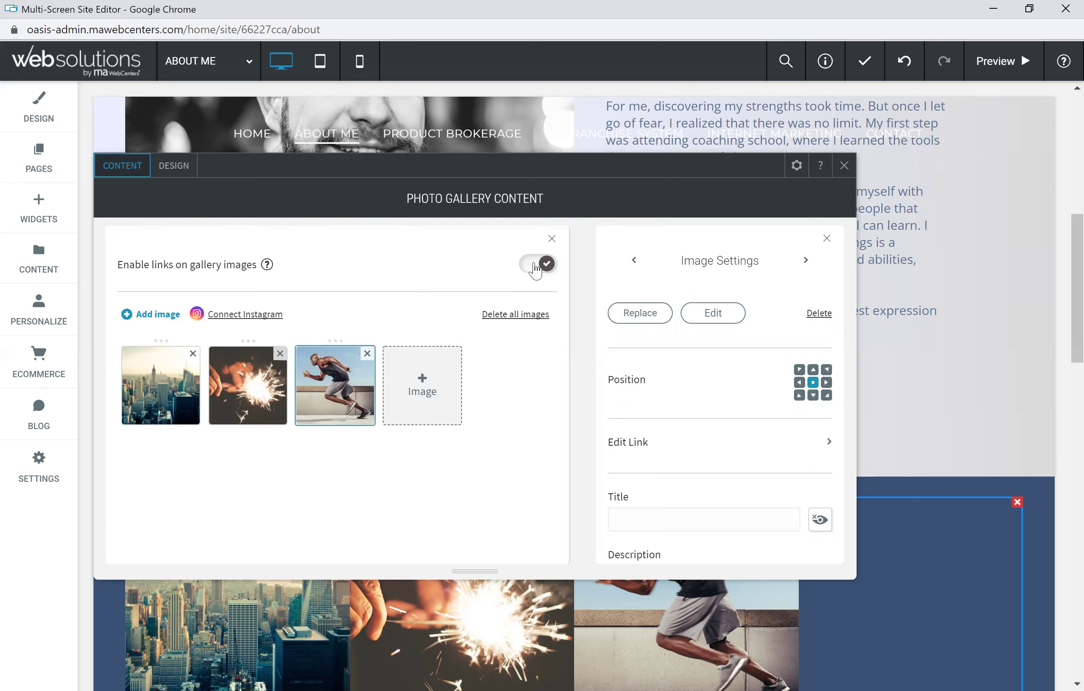
pyautogui.click(549, 273)
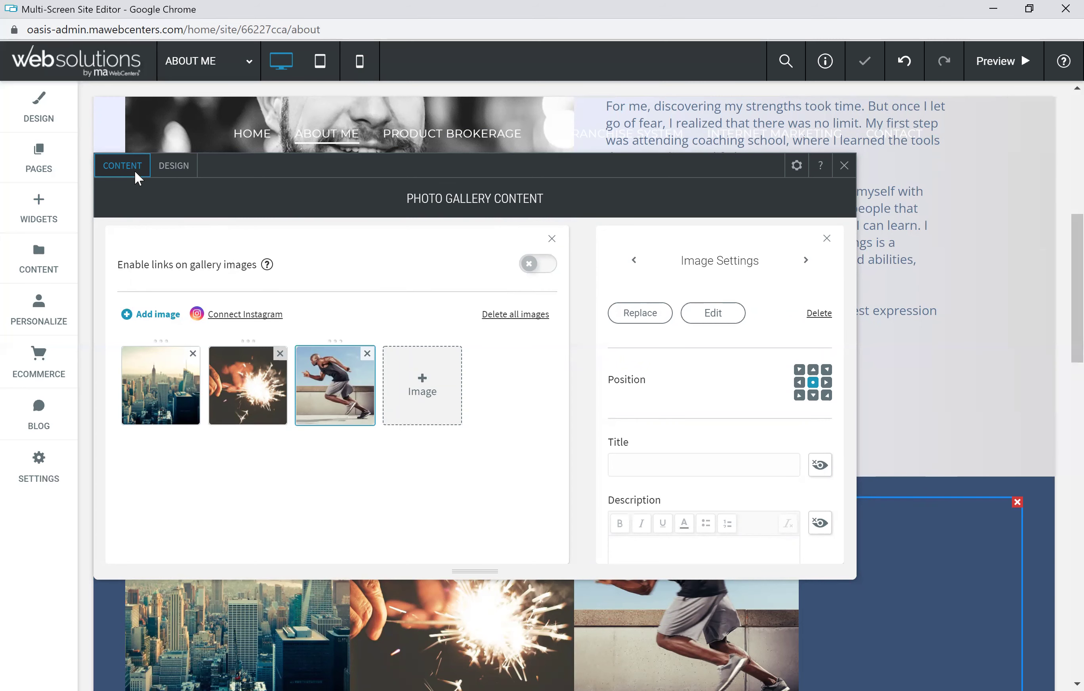
pyautogui.click(177, 168)
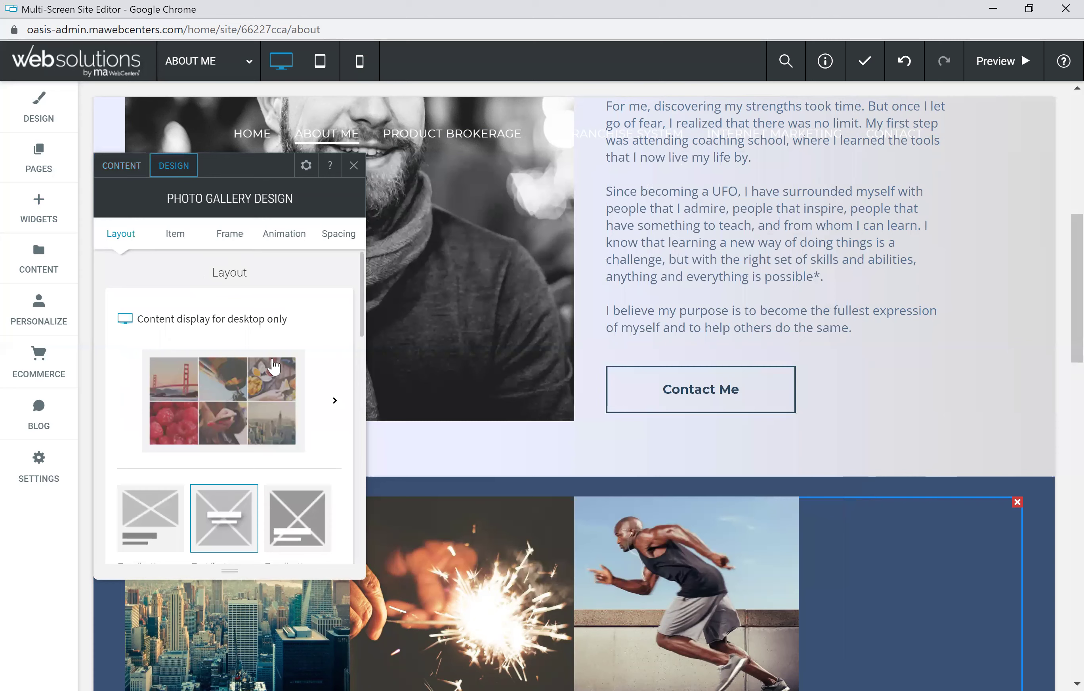
pyautogui.click(335, 401)
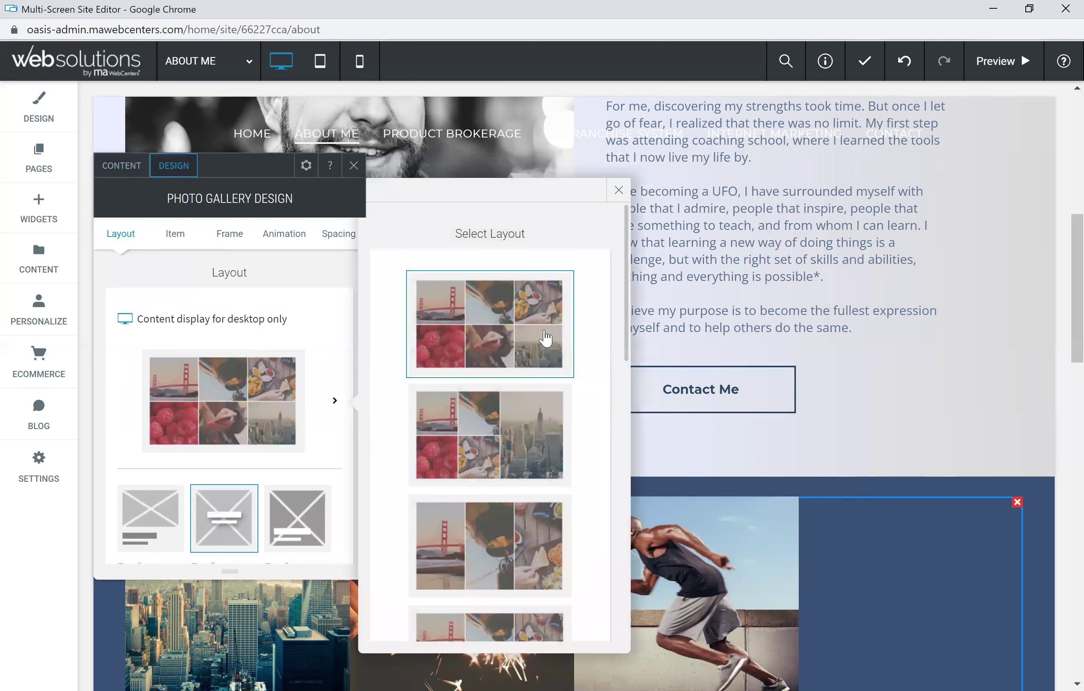
pyautogui.scroll(-2, 518, 435)
pyautogui.scroll(-5, 523, 547)
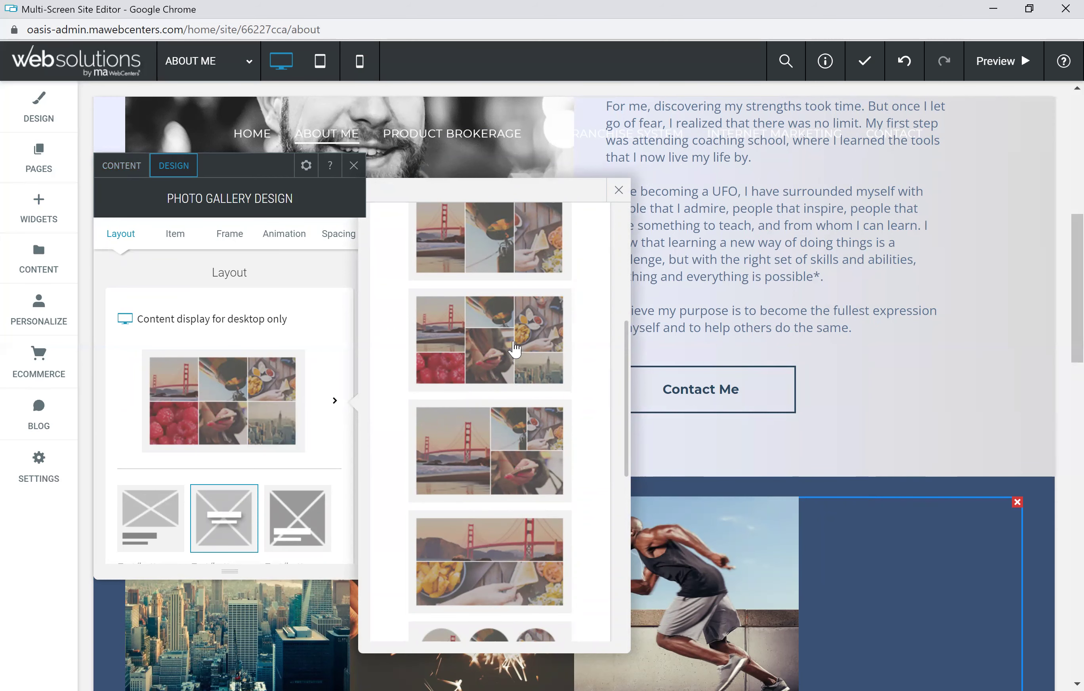
pyautogui.scroll(-2, 513, 350)
pyautogui.scroll(-7, 505, 560)
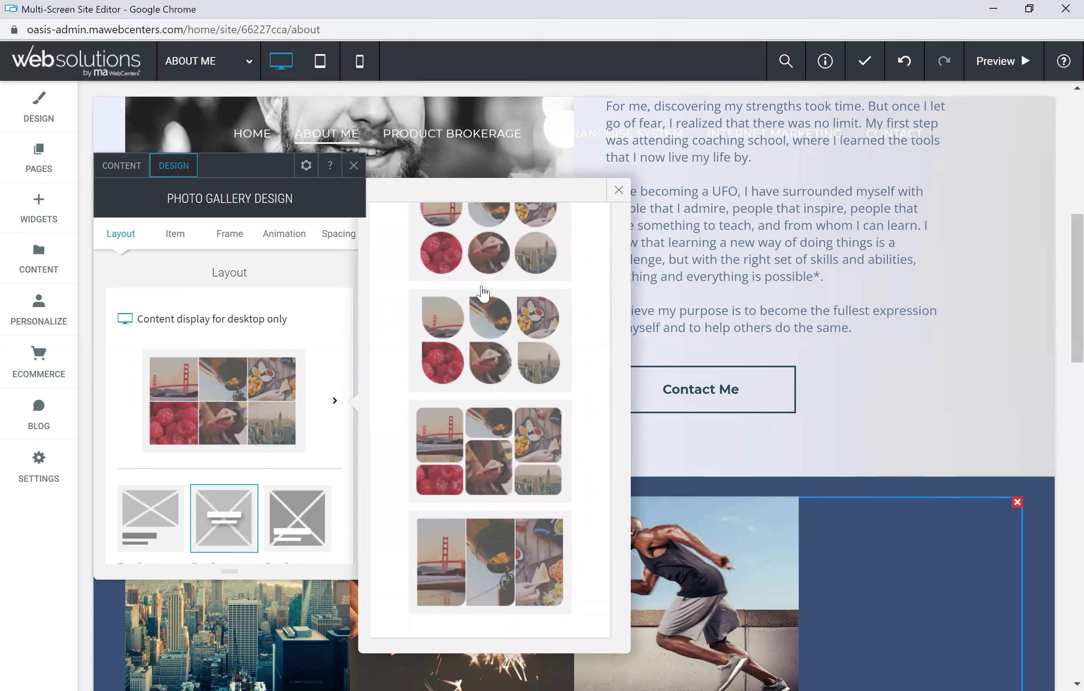
pyautogui.click(500, 249)
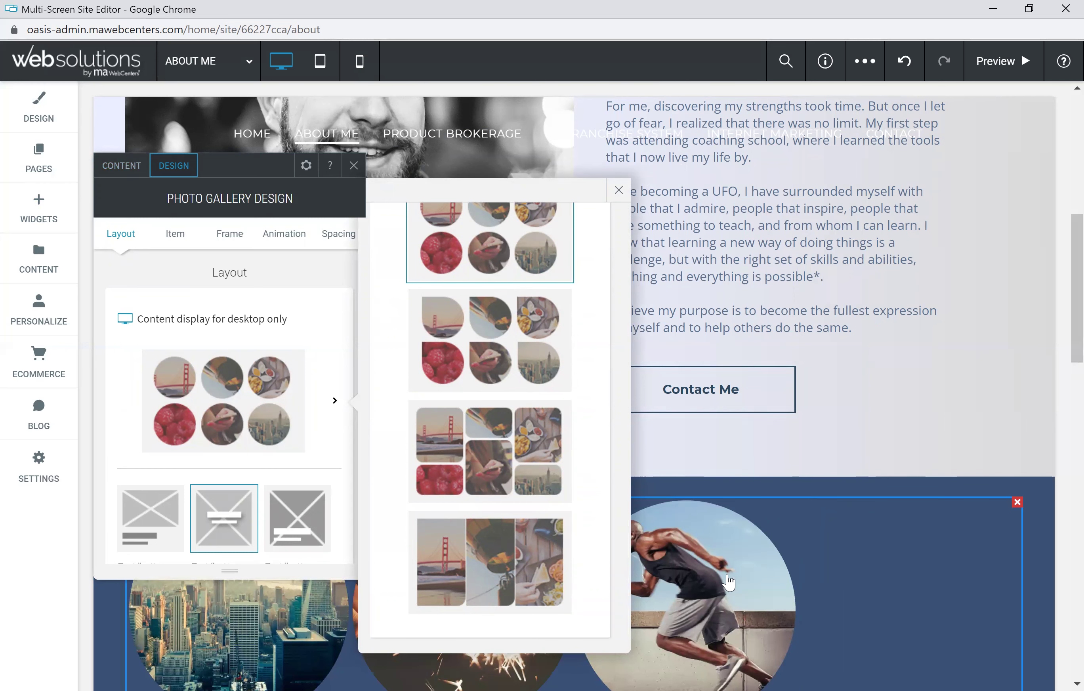
pyautogui.scroll(5, 458, 473)
pyautogui.scroll(5, 488, 461)
pyautogui.click(515, 349)
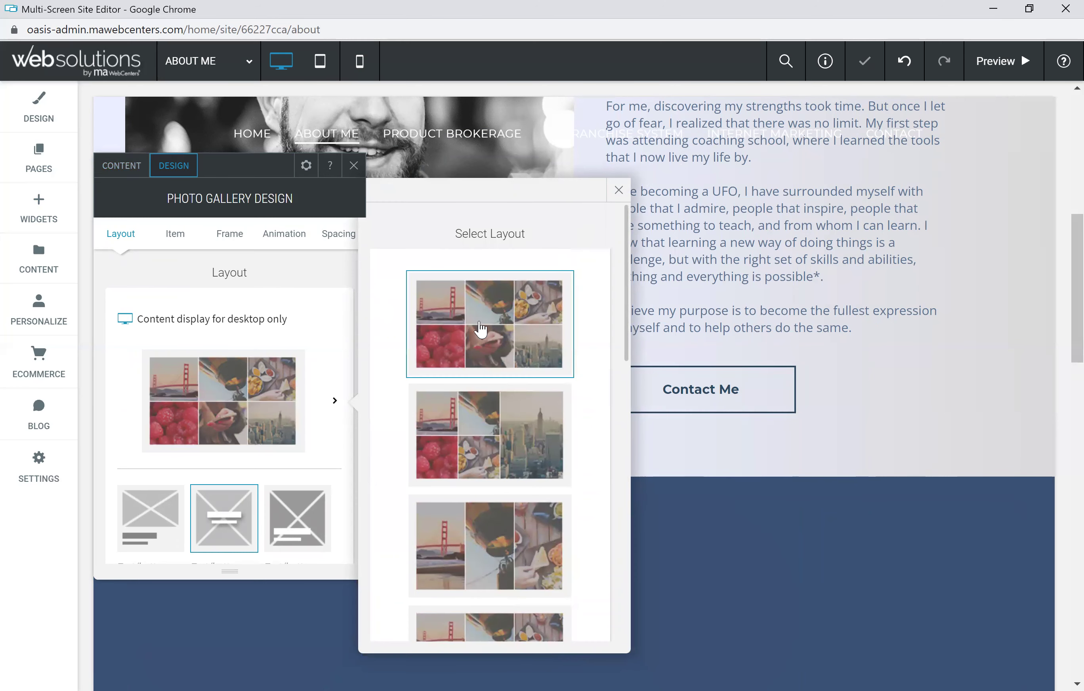
pyautogui.scroll(-2, 301, 333)
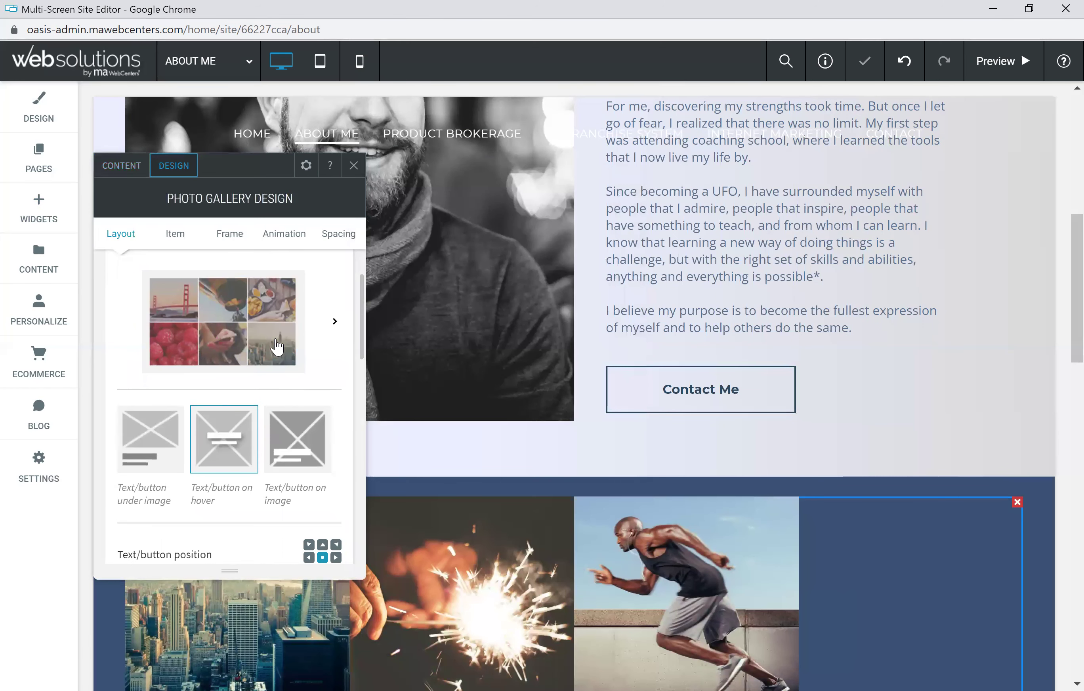
pyautogui.scroll(-3, 228, 336)
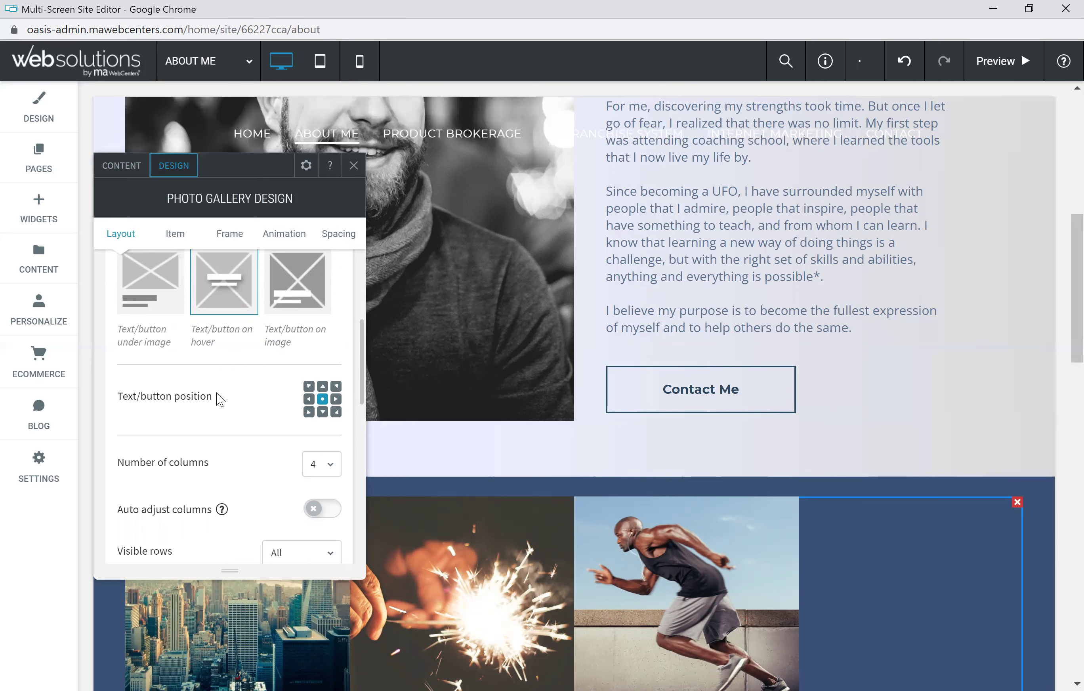
pyautogui.scroll(-2, 221, 400)
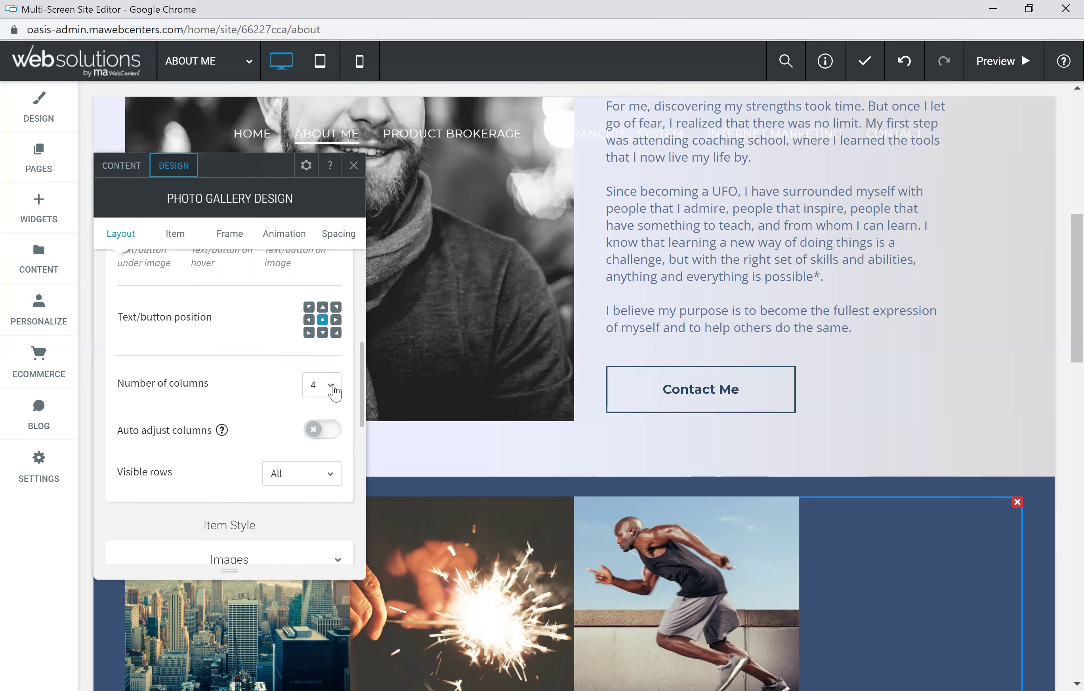
pyautogui.scroll(-2, 192, 391)
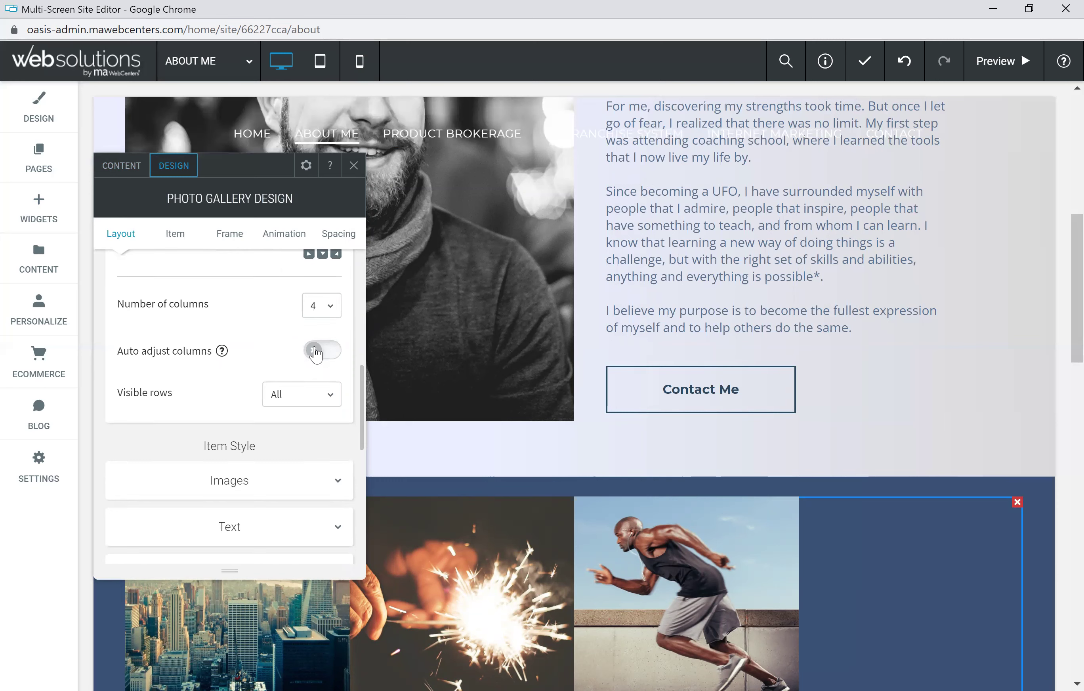
pyautogui.scroll(-2, 213, 368)
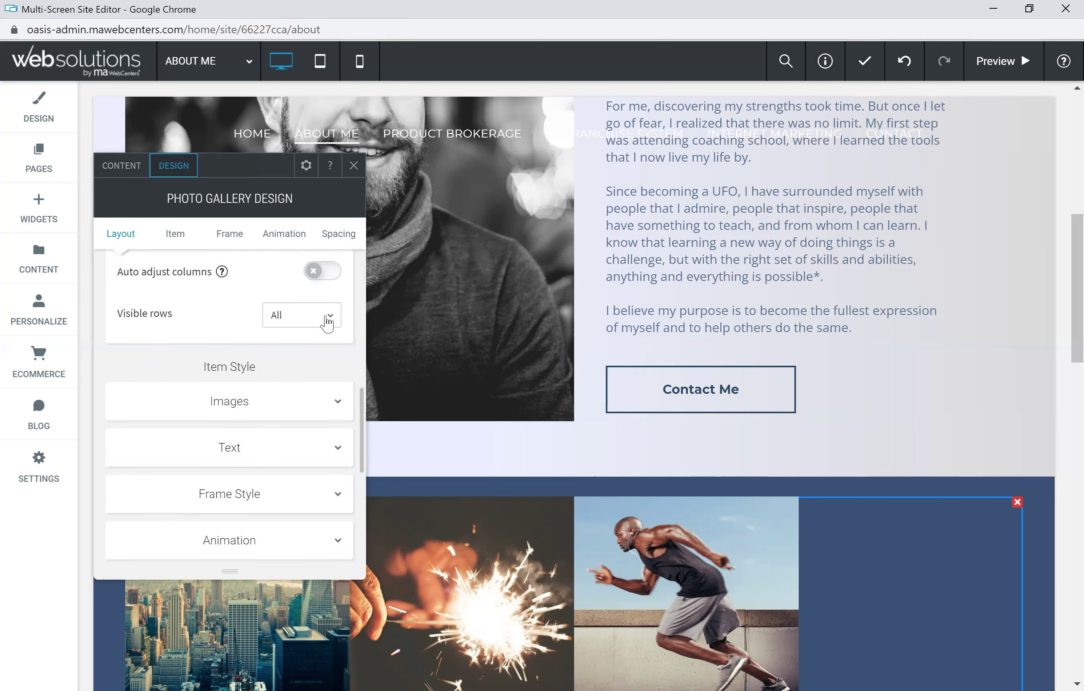
pyautogui.click(327, 324)
pyautogui.click(224, 313)
pyautogui.scroll(-5, 213, 424)
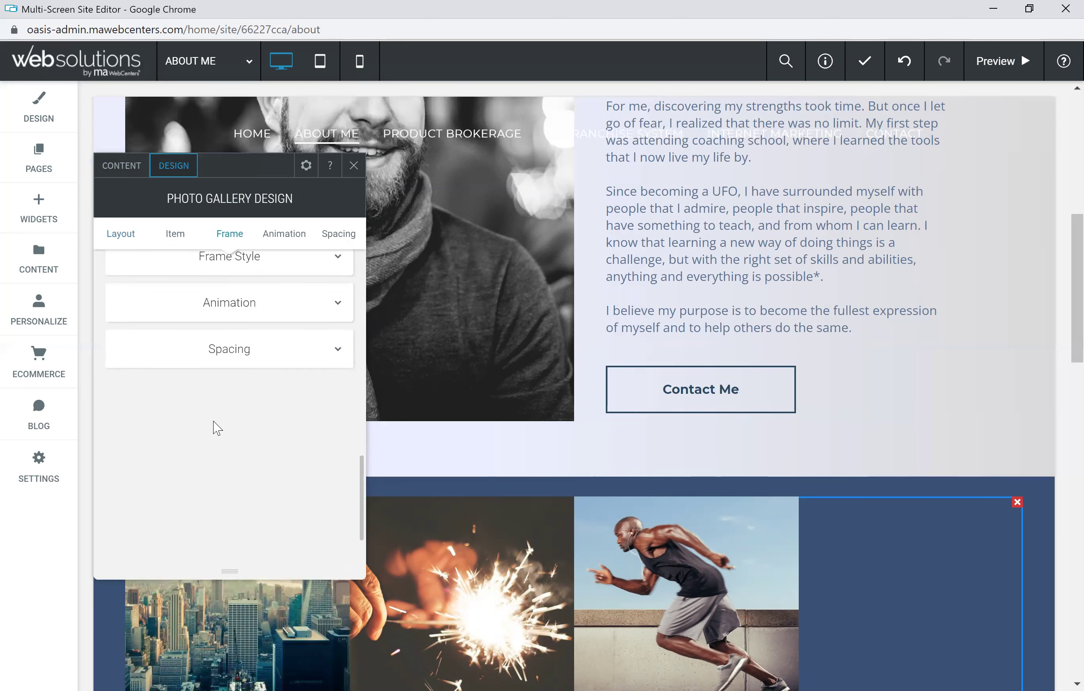
pyautogui.scroll(9, 213, 417)
pyautogui.scroll(3, 219, 417)
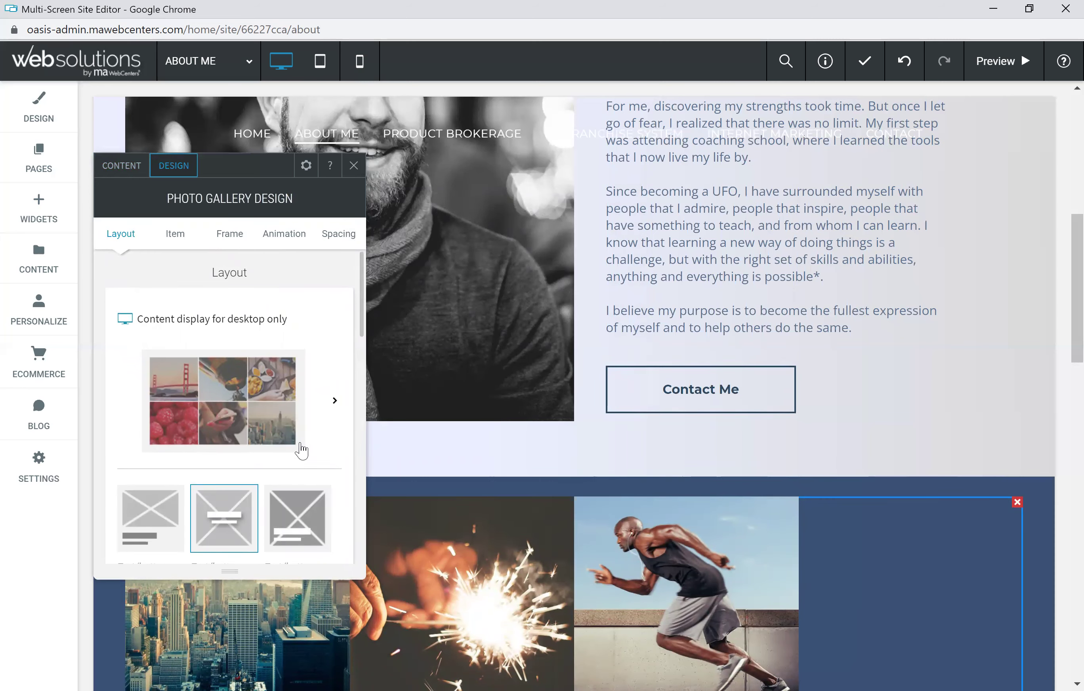
# Step: Turn on the Button for the Birthday Sparks gallery photo, then close the gallery settings
pyautogui.click(354, 167)
pyautogui.scroll(-2, 911, 560)
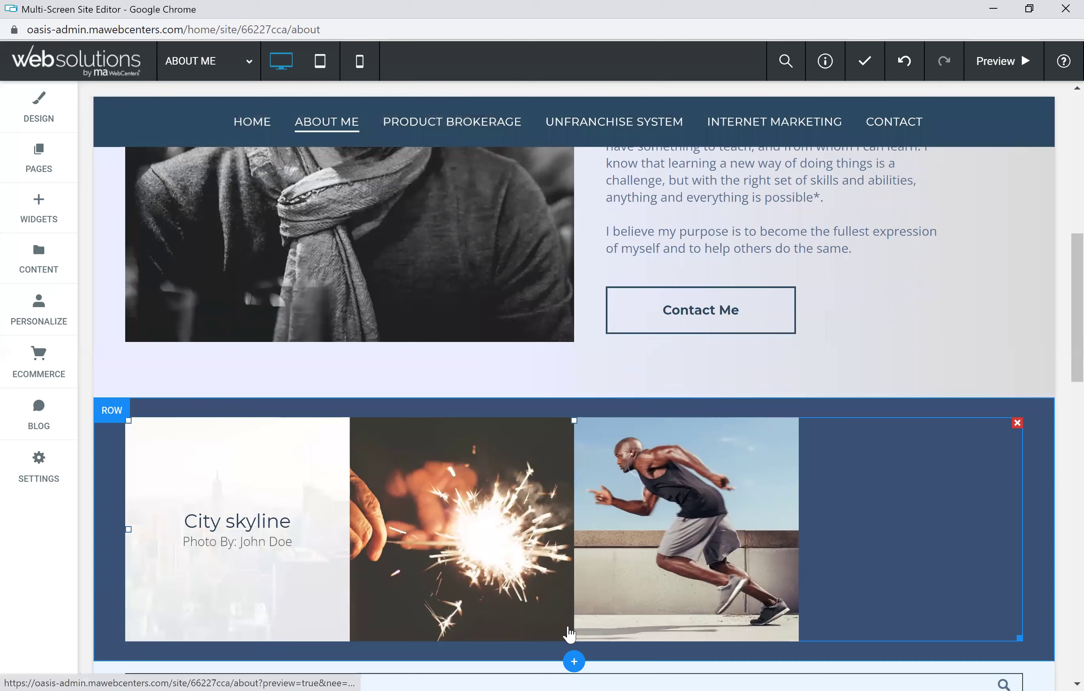
pyautogui.click(379, 535)
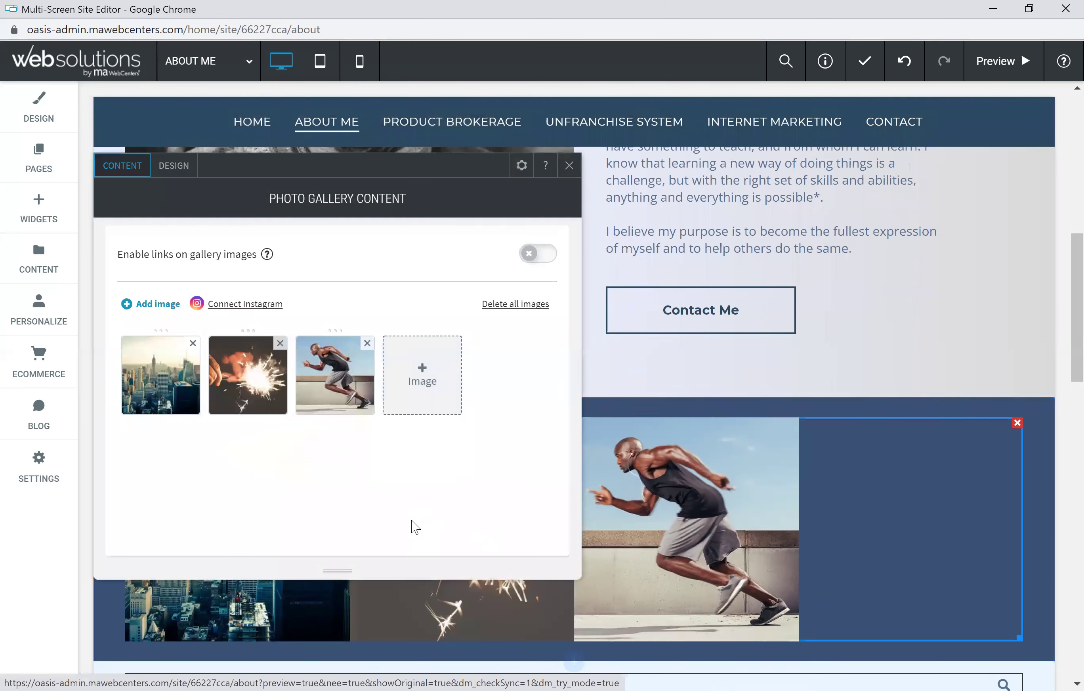
pyautogui.click(249, 382)
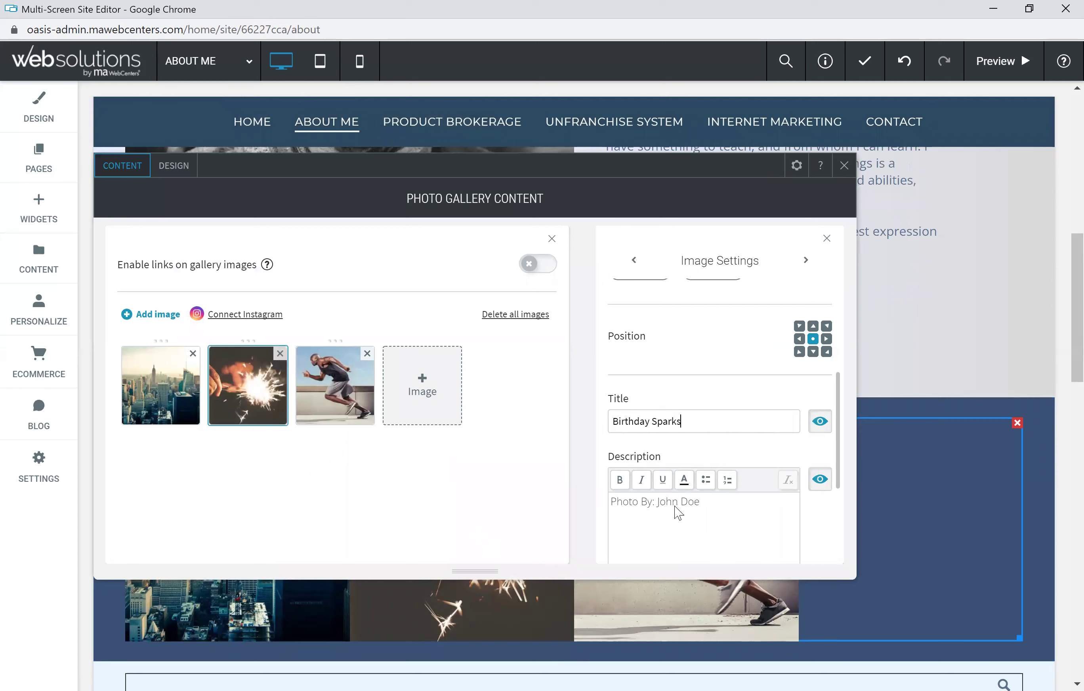
pyautogui.scroll(-2, 678, 514)
pyautogui.scroll(-2, 670, 471)
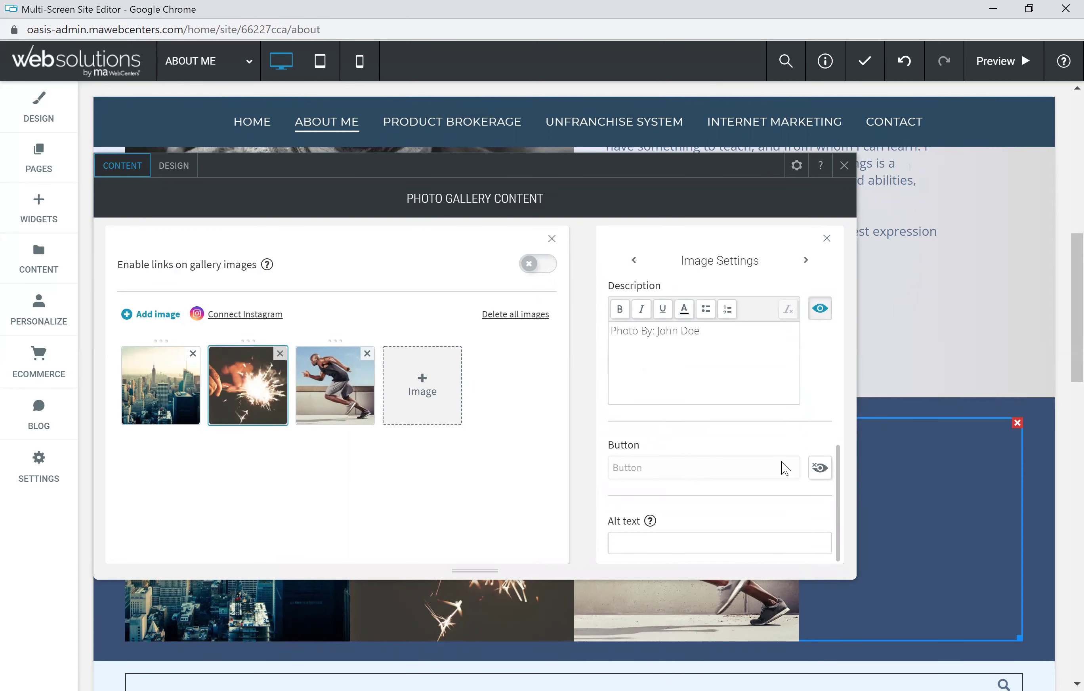
pyautogui.click(820, 469)
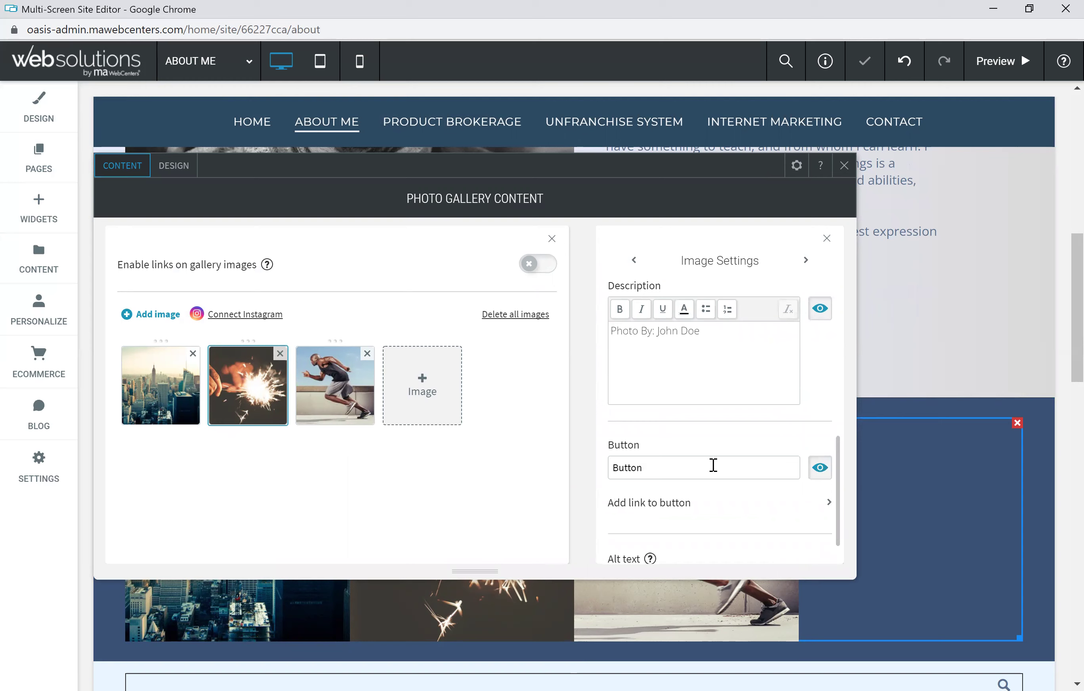
pyautogui.click(844, 166)
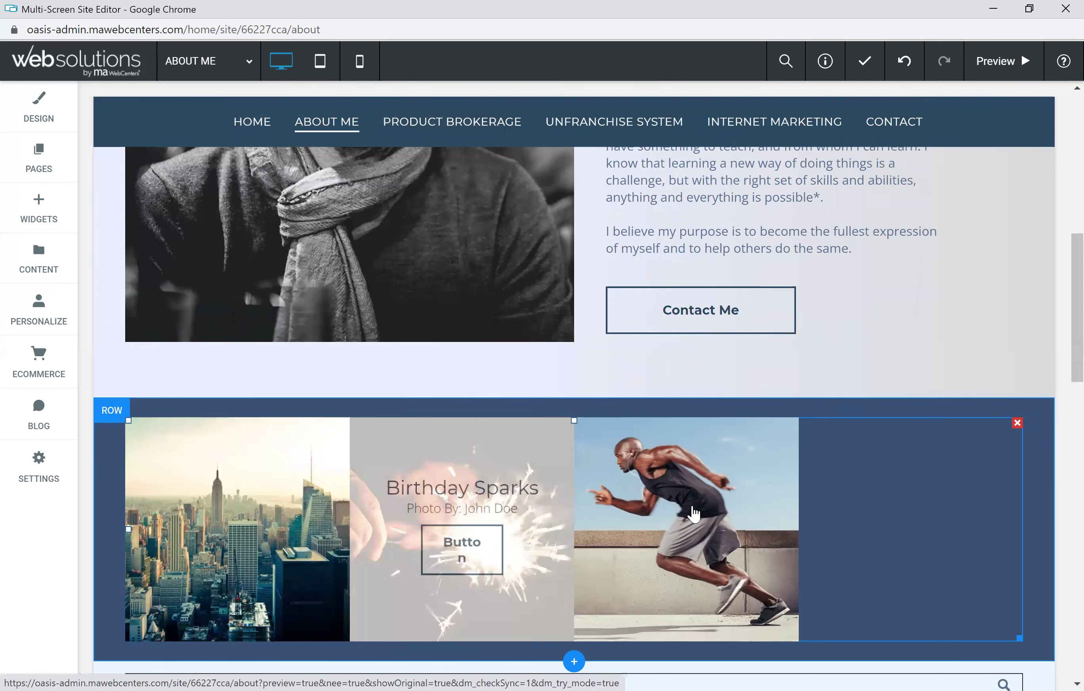
# Step: Place an Image Slider widget in the lower section, dismissing the image picker
pyautogui.click(42, 212)
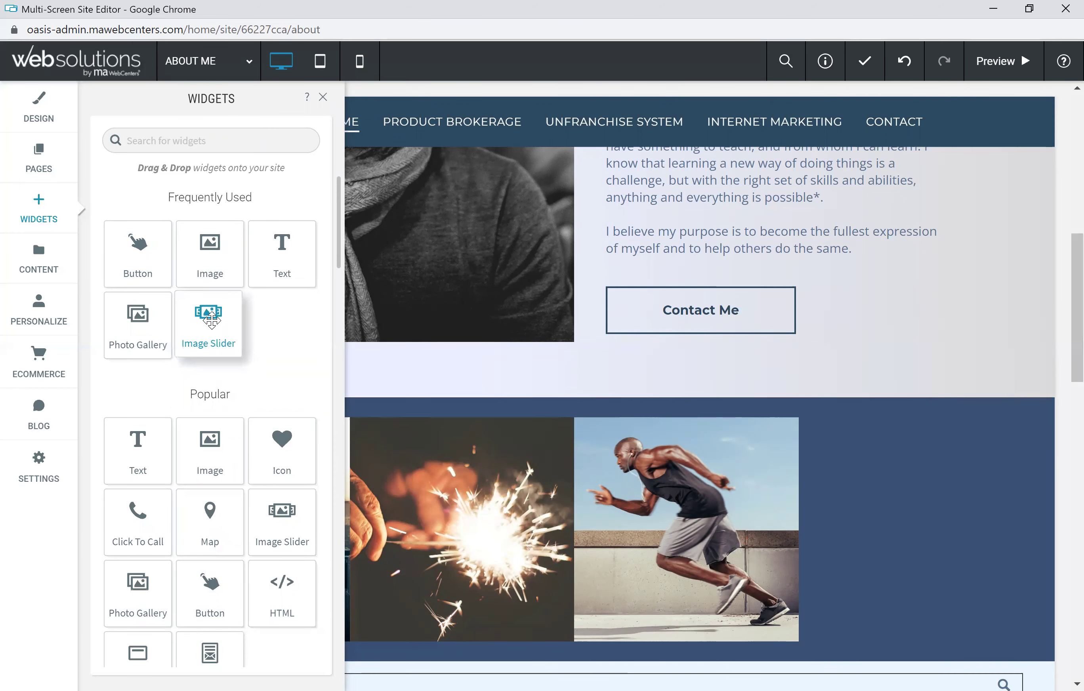
pyautogui.moveTo(211, 319); pyautogui.dragTo(512, 381)
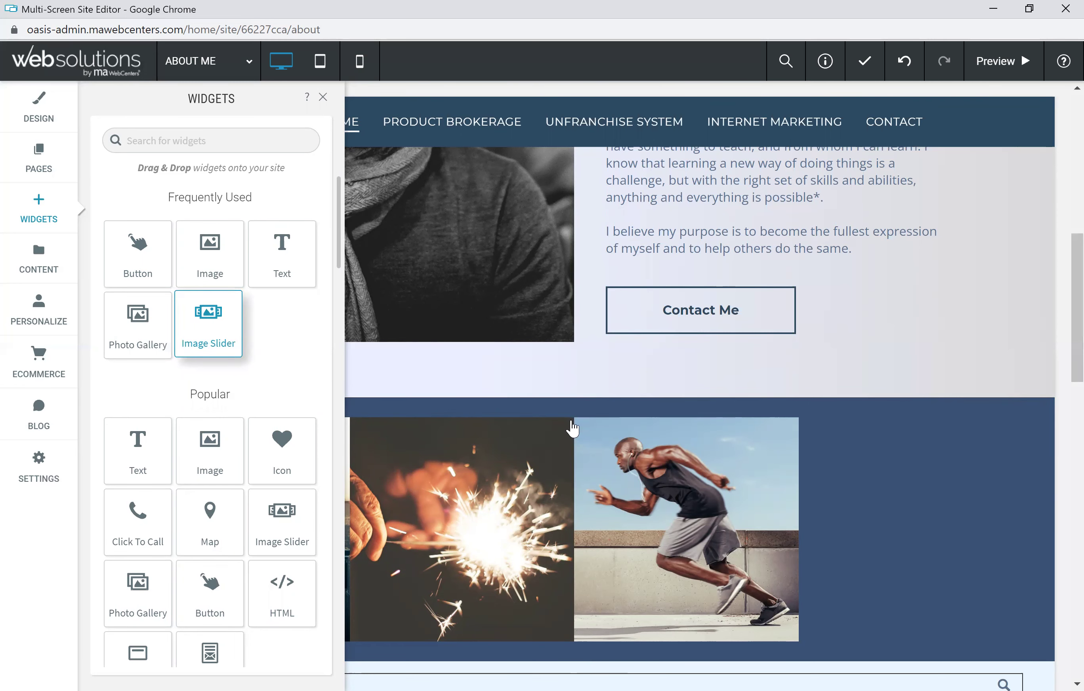
pyautogui.moveTo(573, 428); pyautogui.dragTo(573, 428)
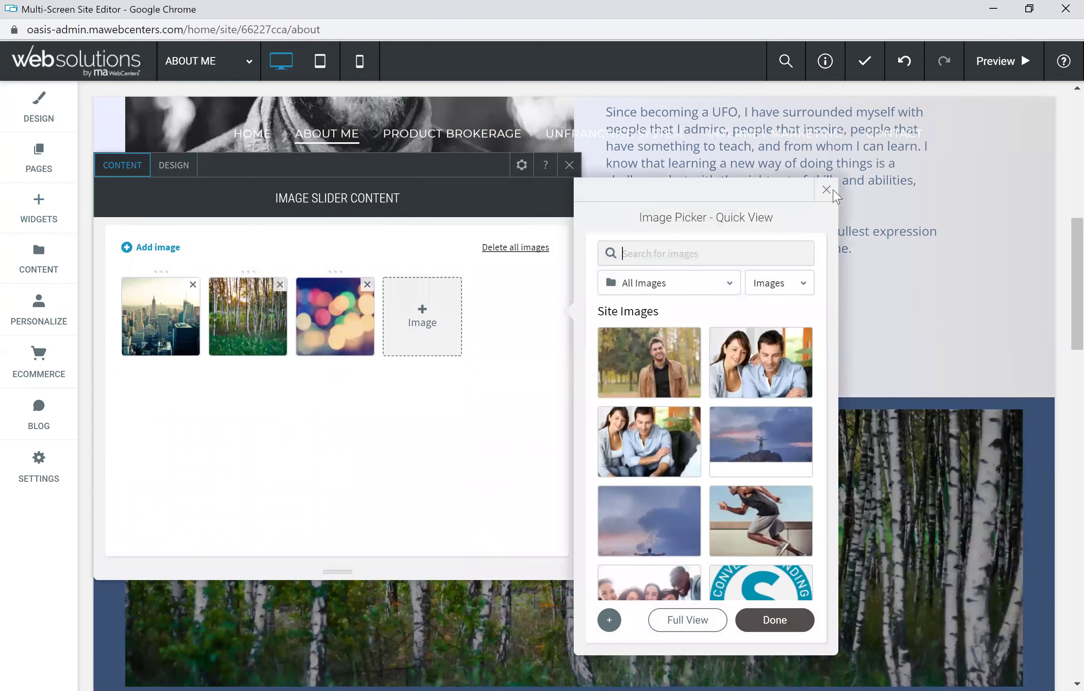
pyautogui.click(827, 192)
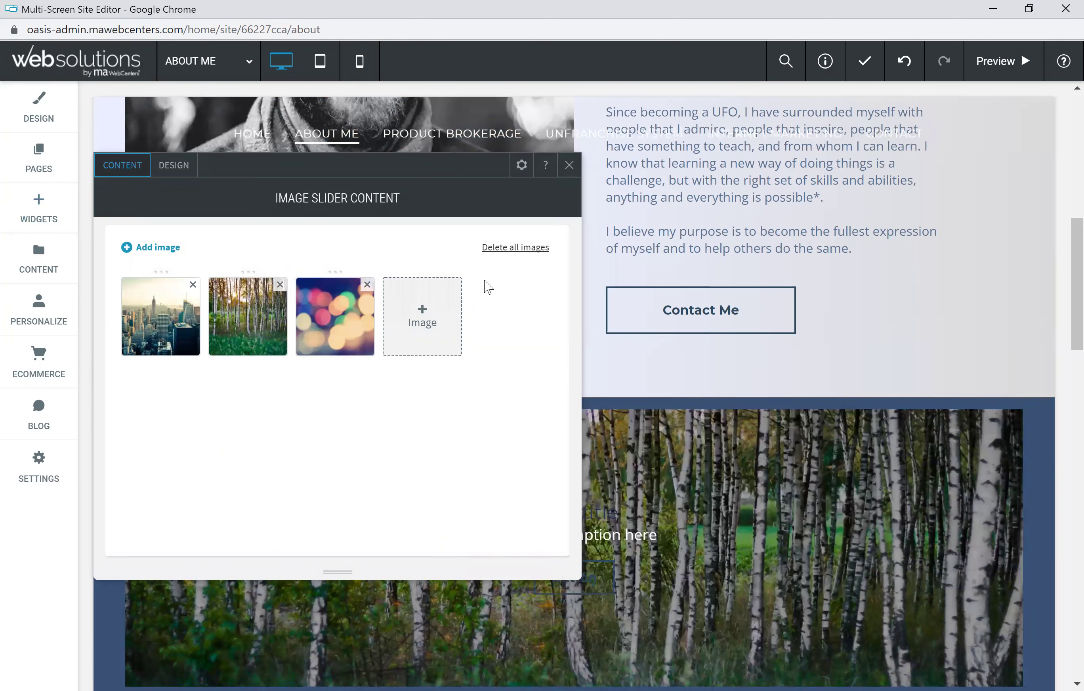
# Step: Review the slider's layout and transition design options, keeping the current layout, and close settings
pyautogui.click(177, 172)
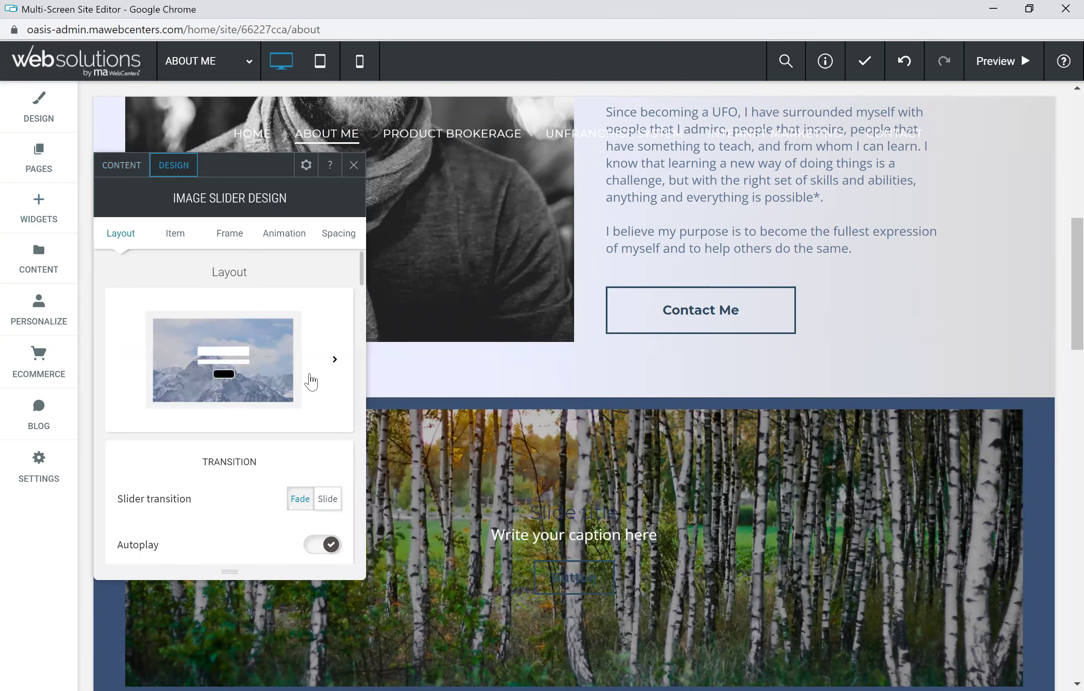
pyautogui.click(333, 364)
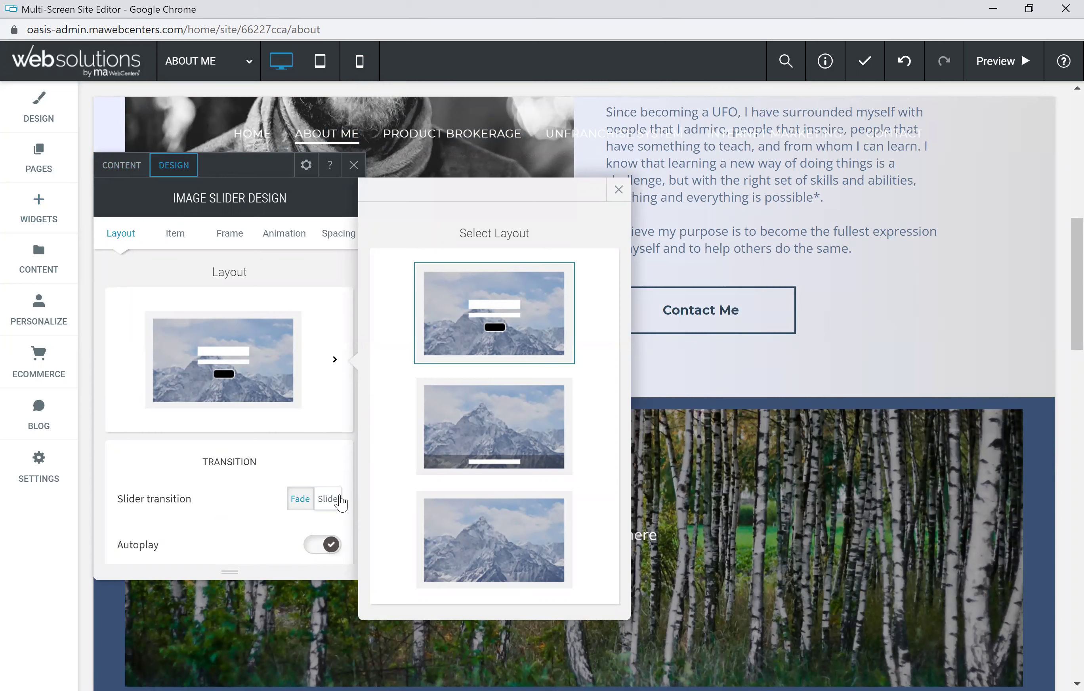
pyautogui.click(228, 483)
pyautogui.scroll(-2, 273, 472)
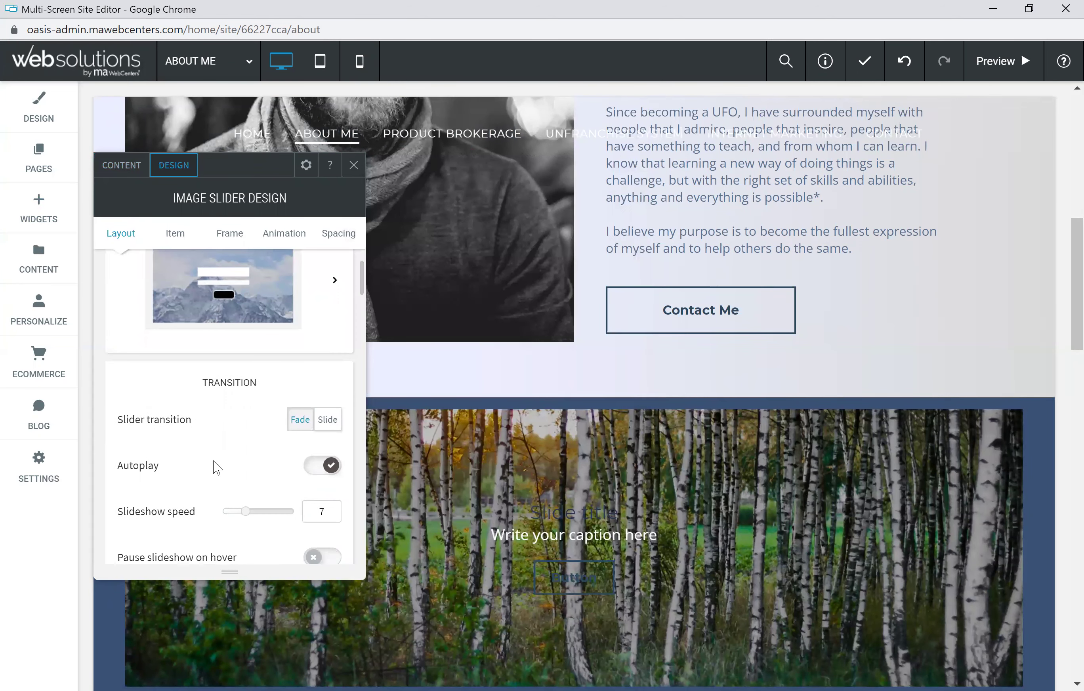
pyautogui.scroll(-2, 226, 462)
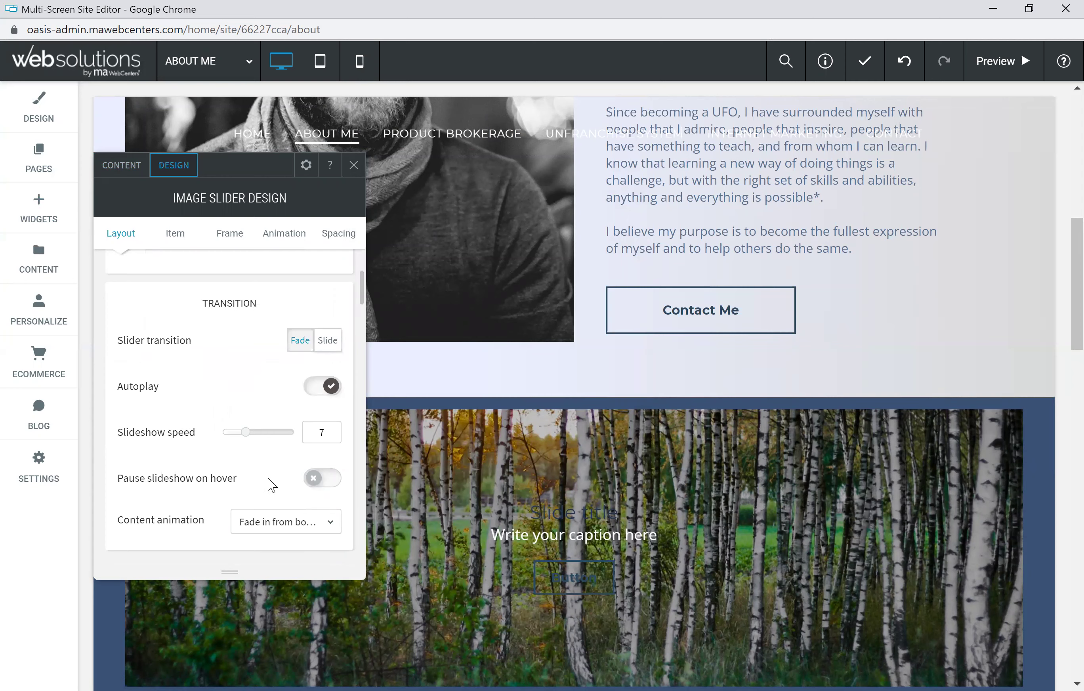
pyautogui.scroll(-6, 205, 490)
pyautogui.scroll(10, 247, 370)
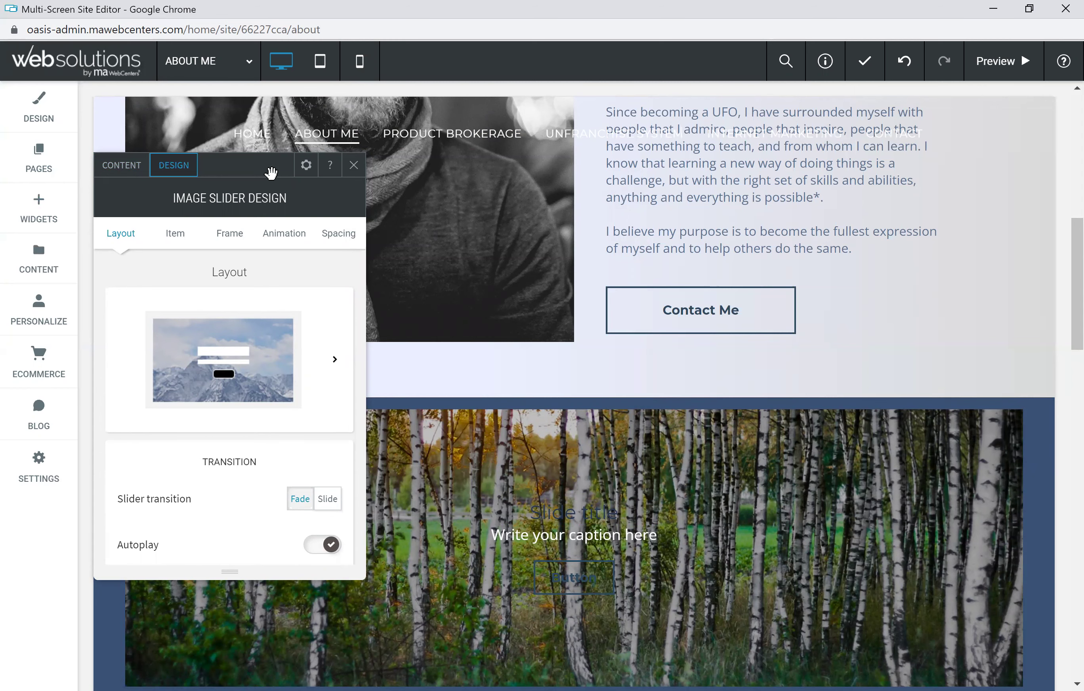
pyautogui.click(129, 169)
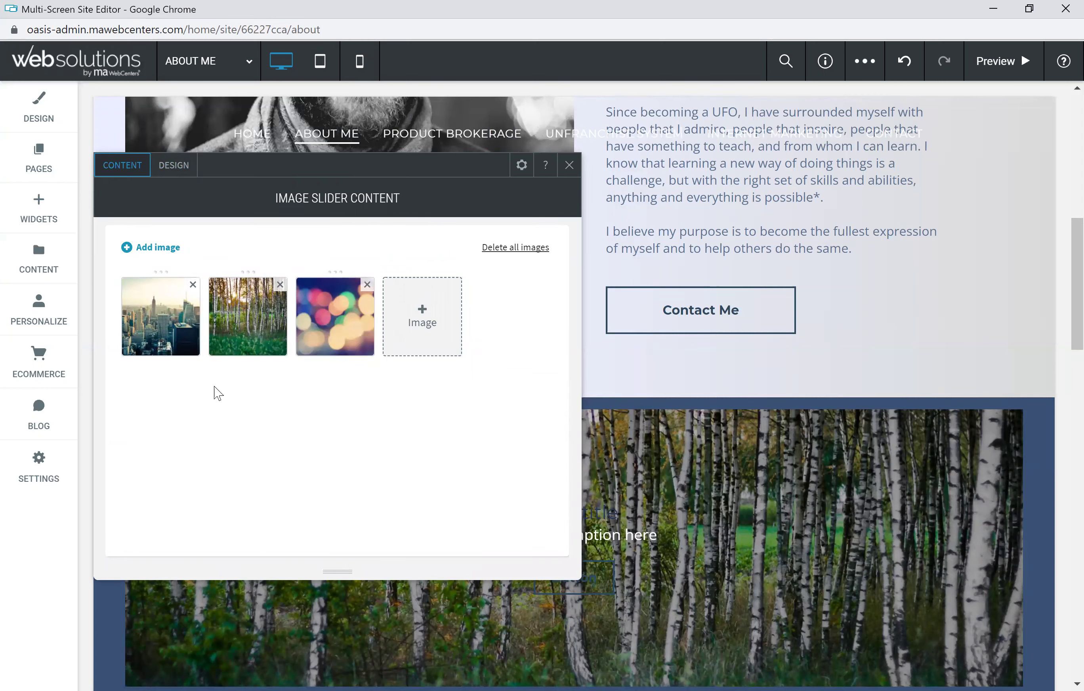
pyautogui.click(570, 166)
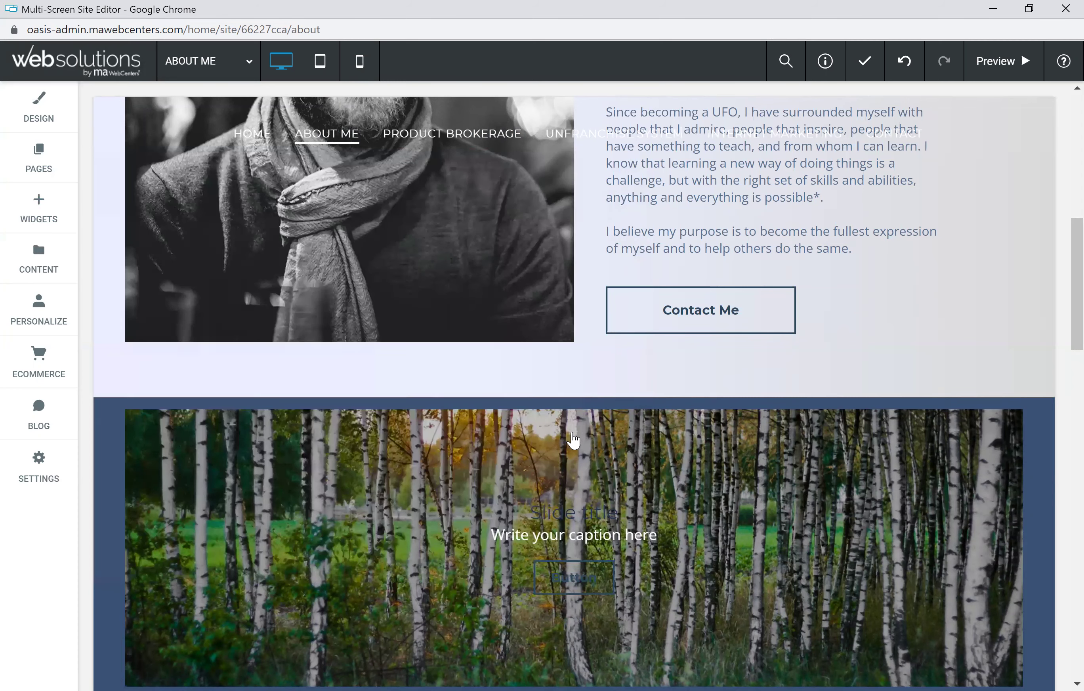
# Step: Open the widget library, scroll to the Social widgets and start dragging Social Icons
pyautogui.scroll(-6, 561, 328)
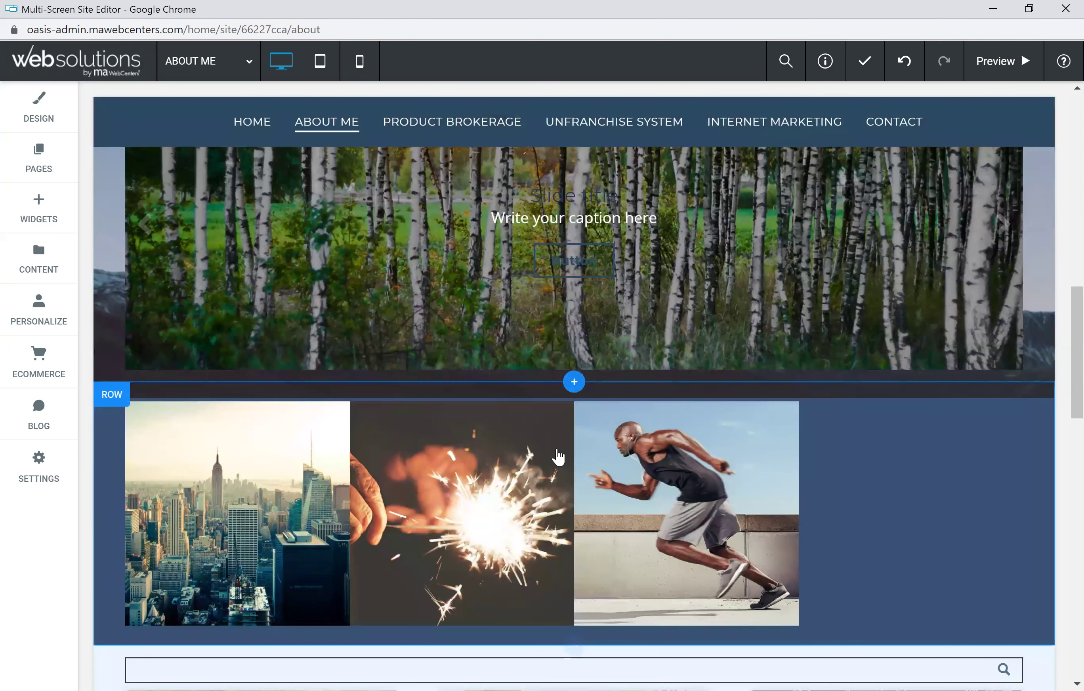
pyautogui.scroll(2, 378, 449)
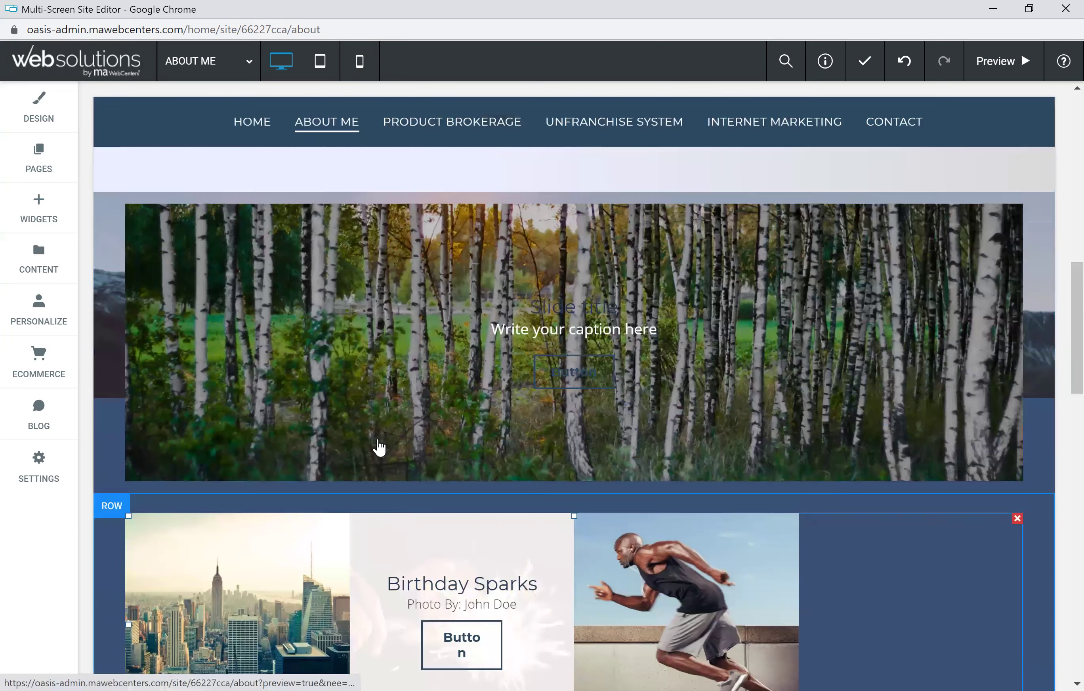
pyautogui.scroll(7, 629, 273)
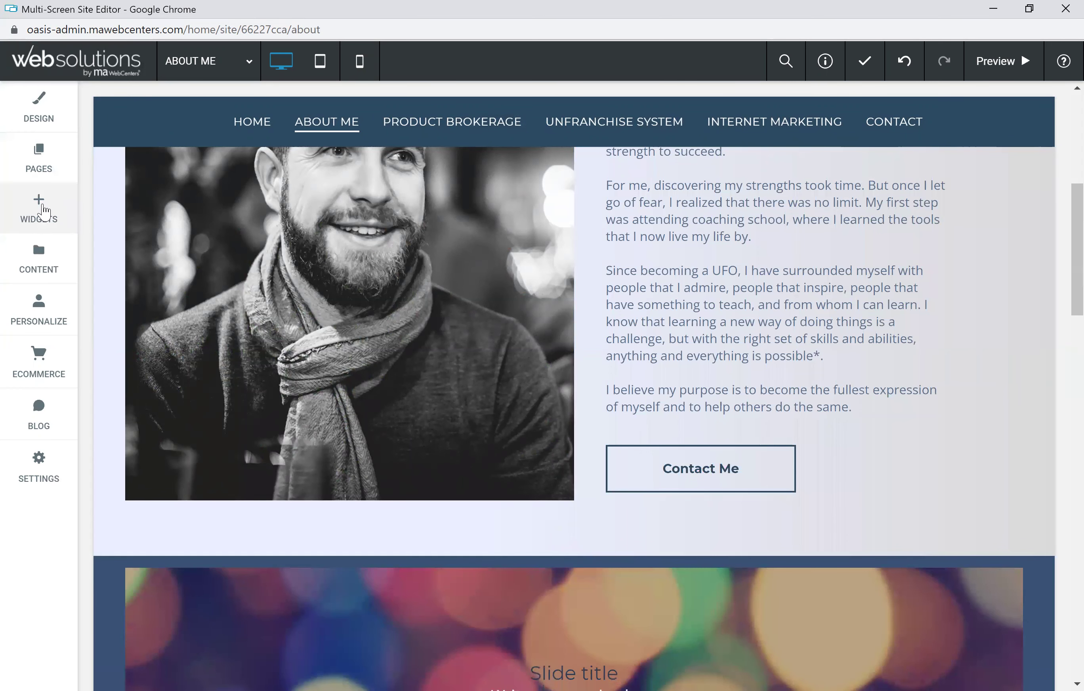
pyautogui.click(41, 211)
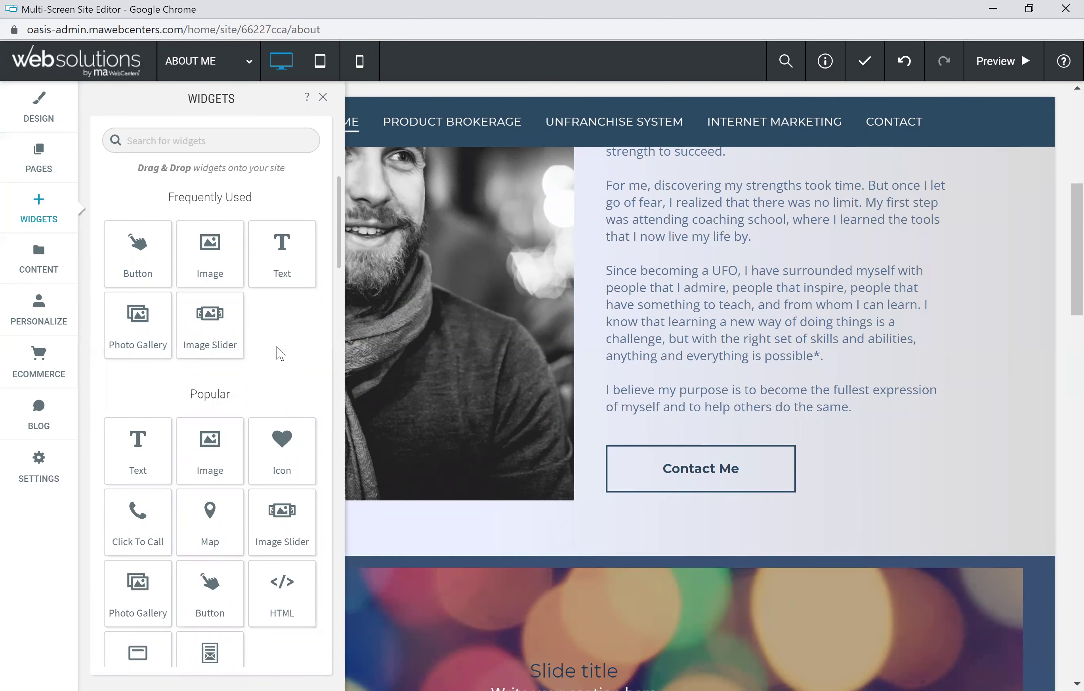
pyautogui.scroll(-9, 282, 360)
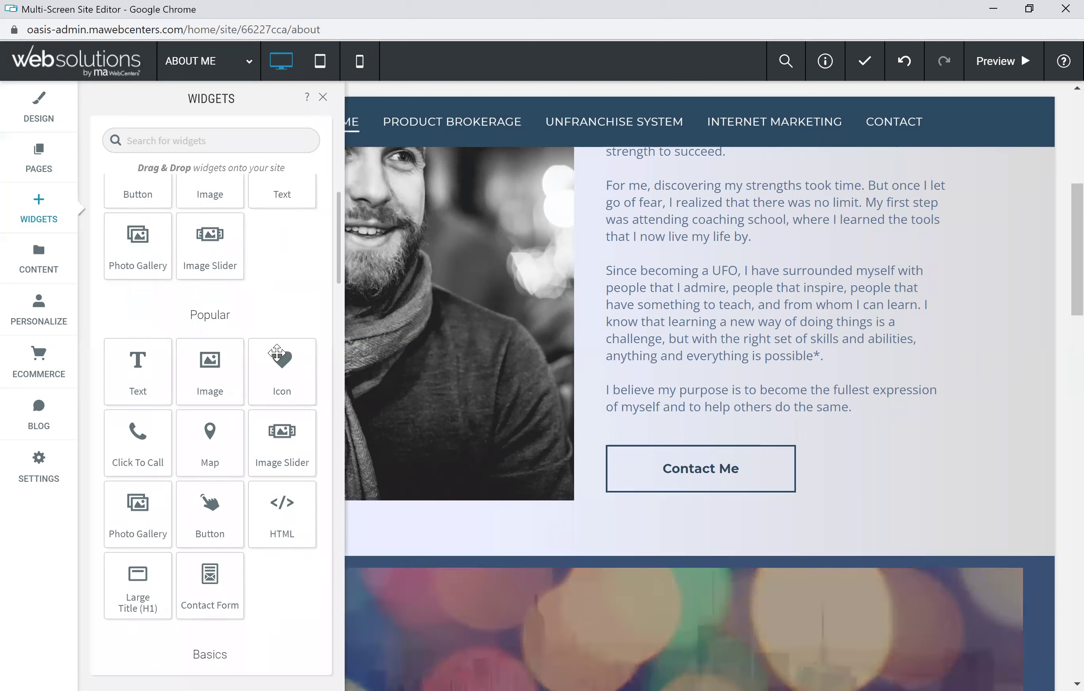
pyautogui.scroll(-8, 280, 343)
pyautogui.scroll(-9, 249, 333)
pyautogui.scroll(-10, 237, 308)
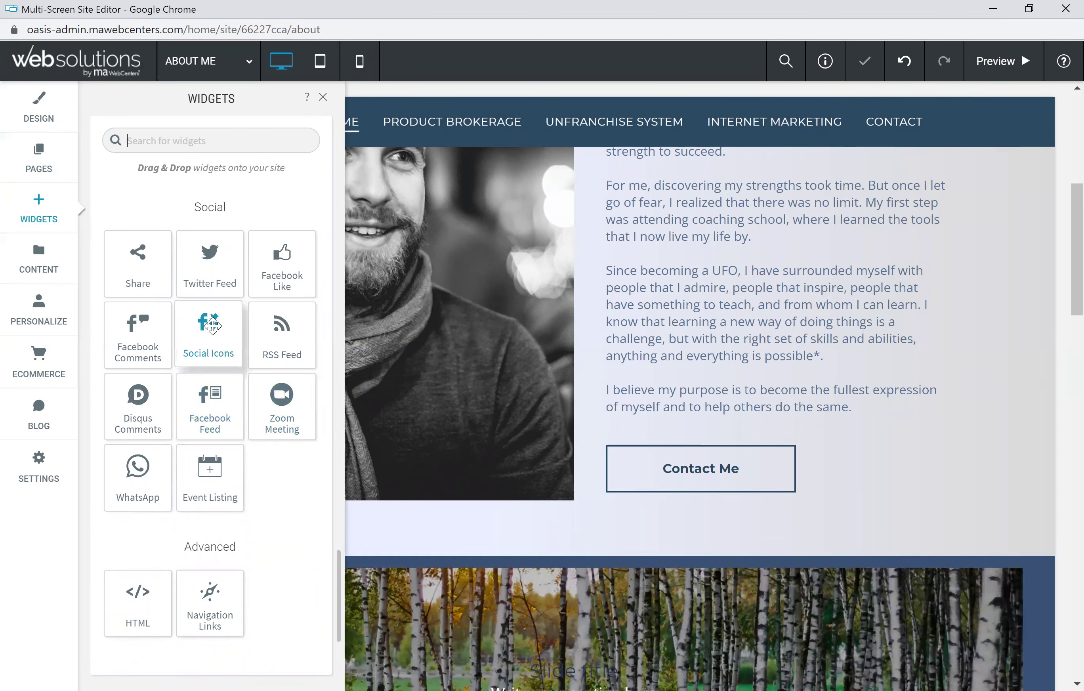
pyautogui.moveTo(222, 325); pyautogui.dragTo(249, 337)
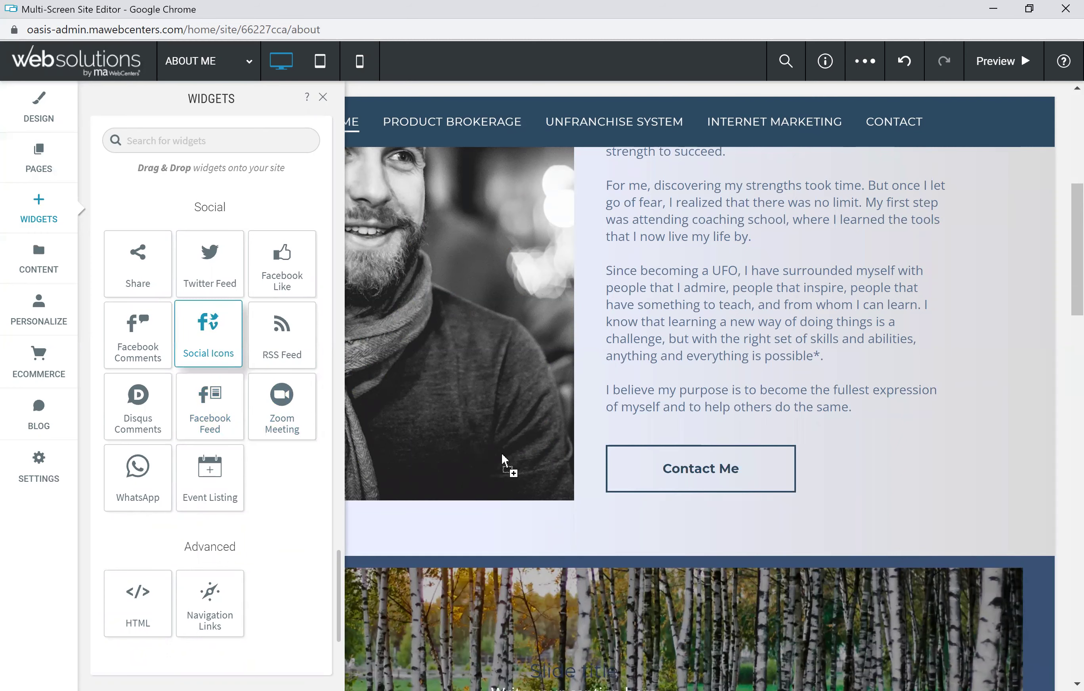
# Step: Drop Social Icons below the About Me text and add Facebook, Instagram, YouTube, LinkedIn, Yelp and Pinterest
pyautogui.moveTo(825, 557); pyautogui.dragTo(789, 409)
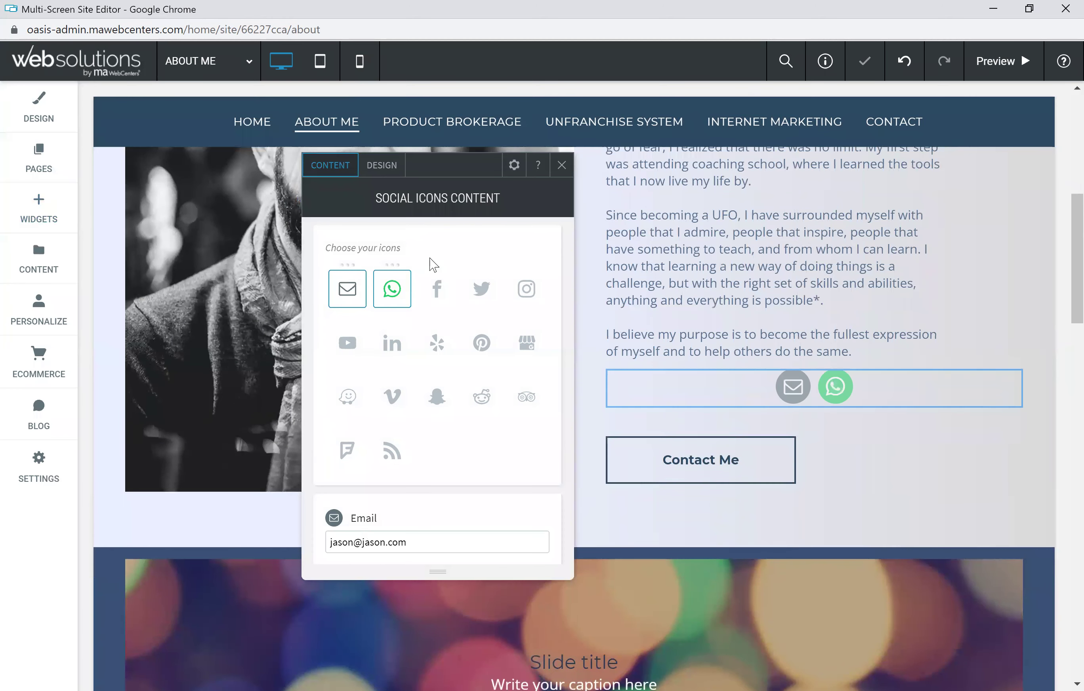
pyautogui.click(448, 297)
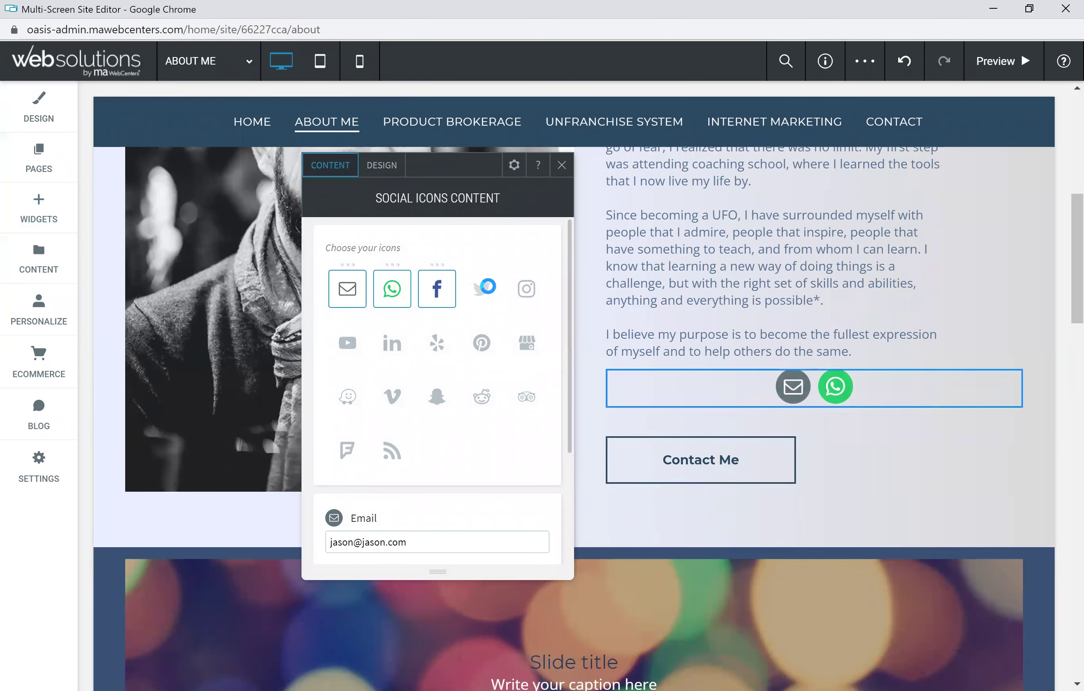
pyautogui.click(527, 289)
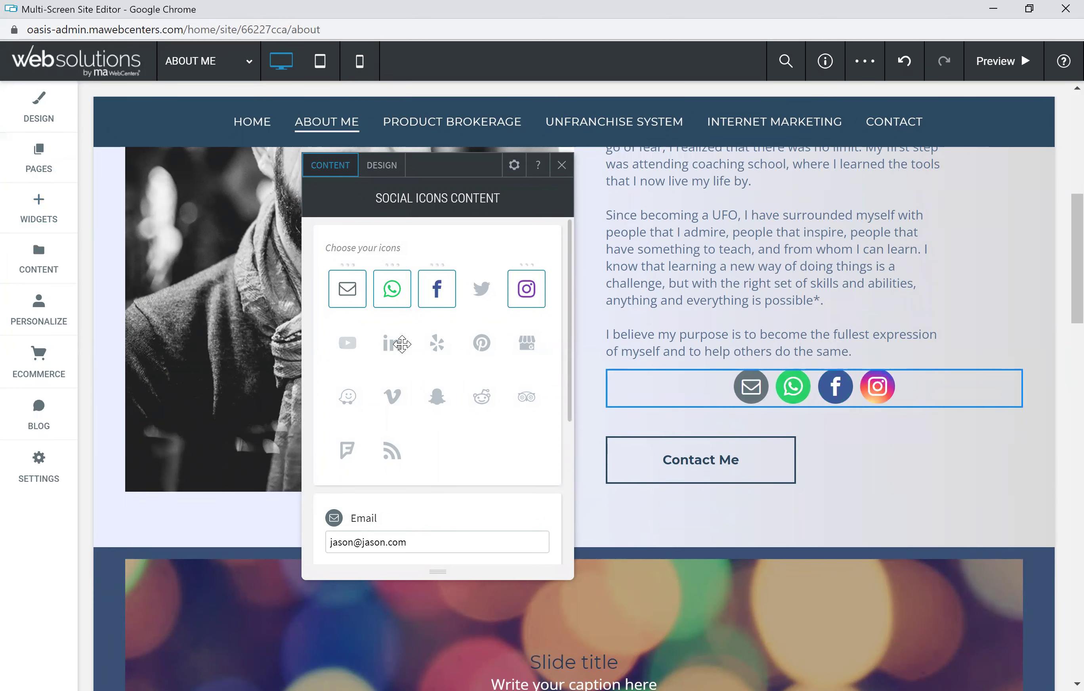
pyautogui.click(348, 342)
pyautogui.click(400, 347)
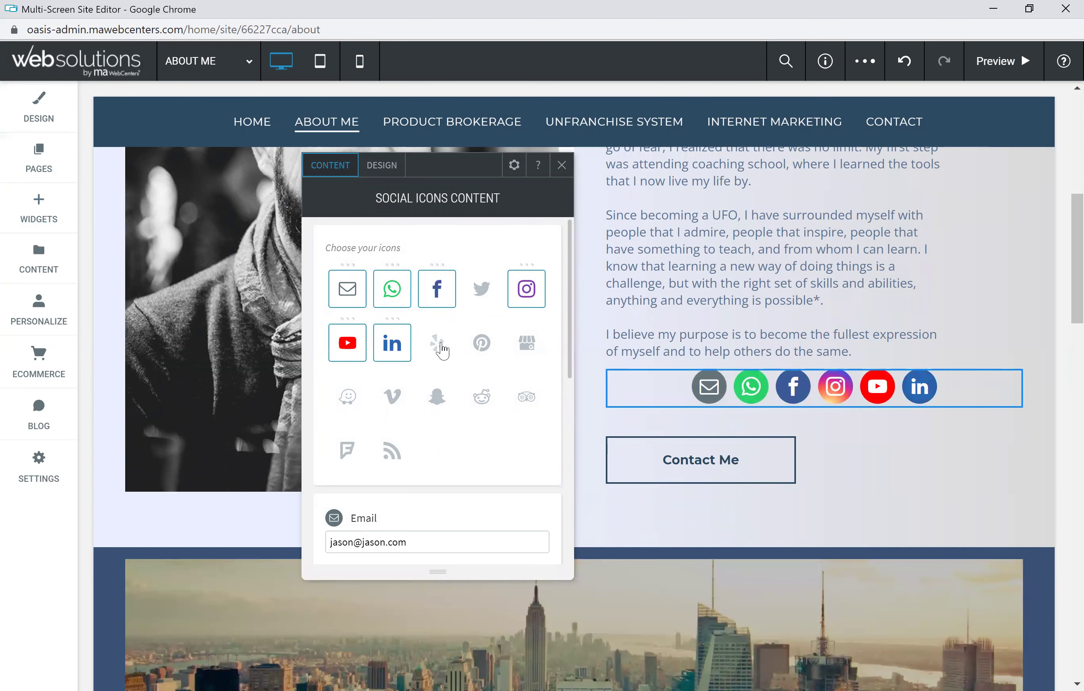
pyautogui.click(437, 342)
pyautogui.click(482, 342)
# Step: Complete the Facebook, Instagram and YouTube profile URLs with the owner's username
pyautogui.scroll(-3, 447, 374)
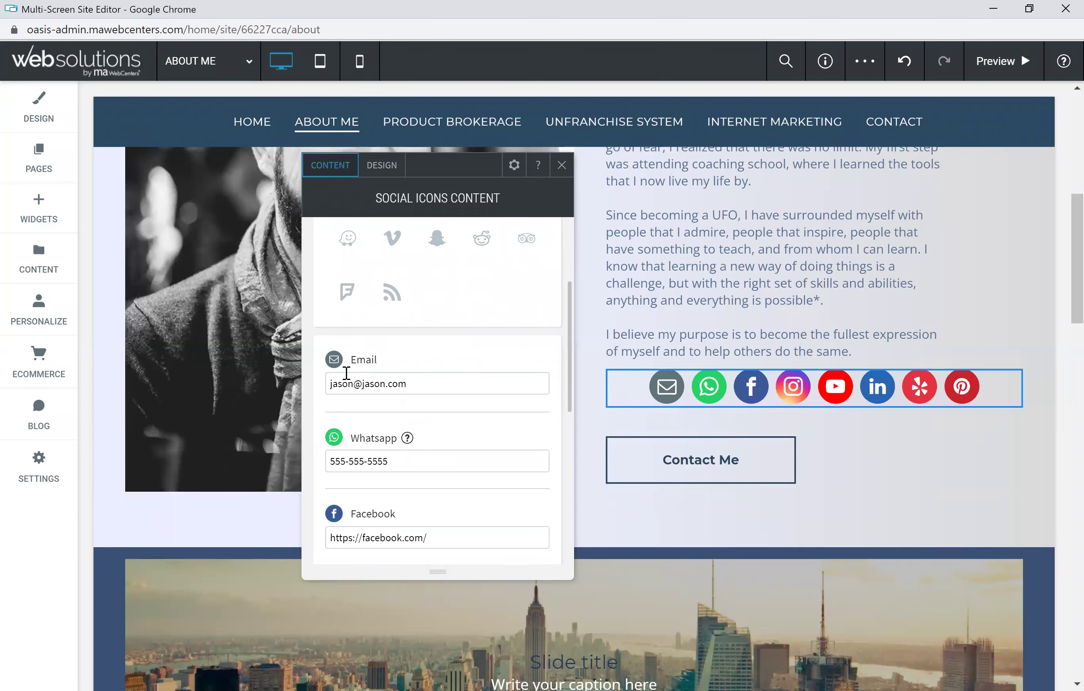
pyautogui.scroll(3, 407, 351)
pyautogui.scroll(-5, 419, 369)
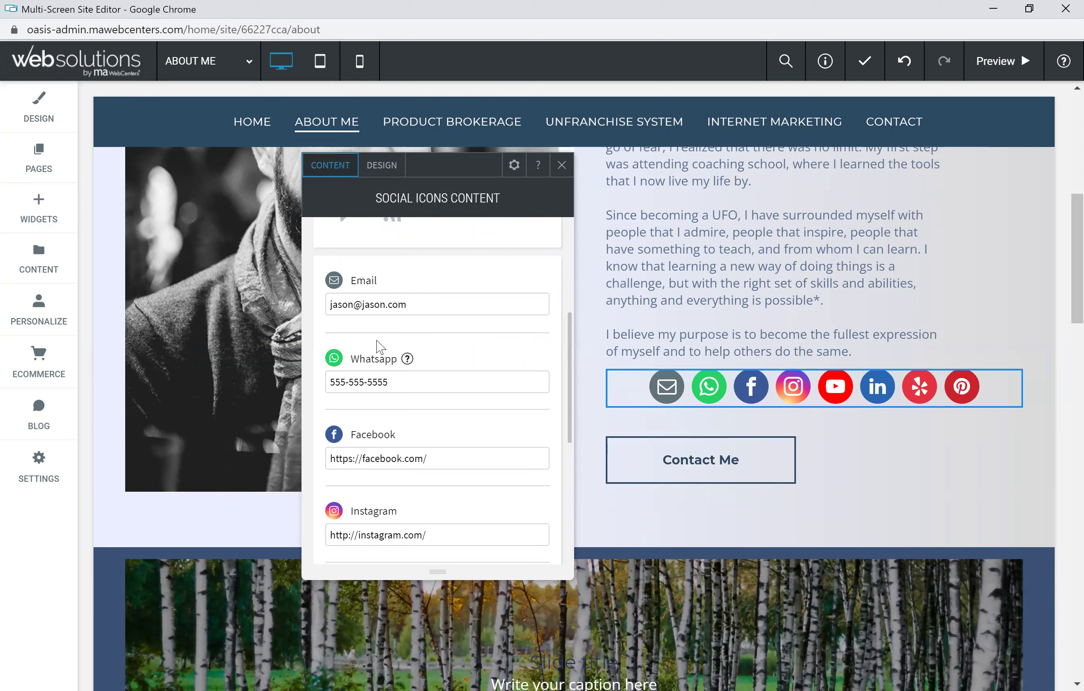
pyautogui.scroll(-3, 411, 364)
pyautogui.click(468, 306)
pyautogui.write('jasonpelland')
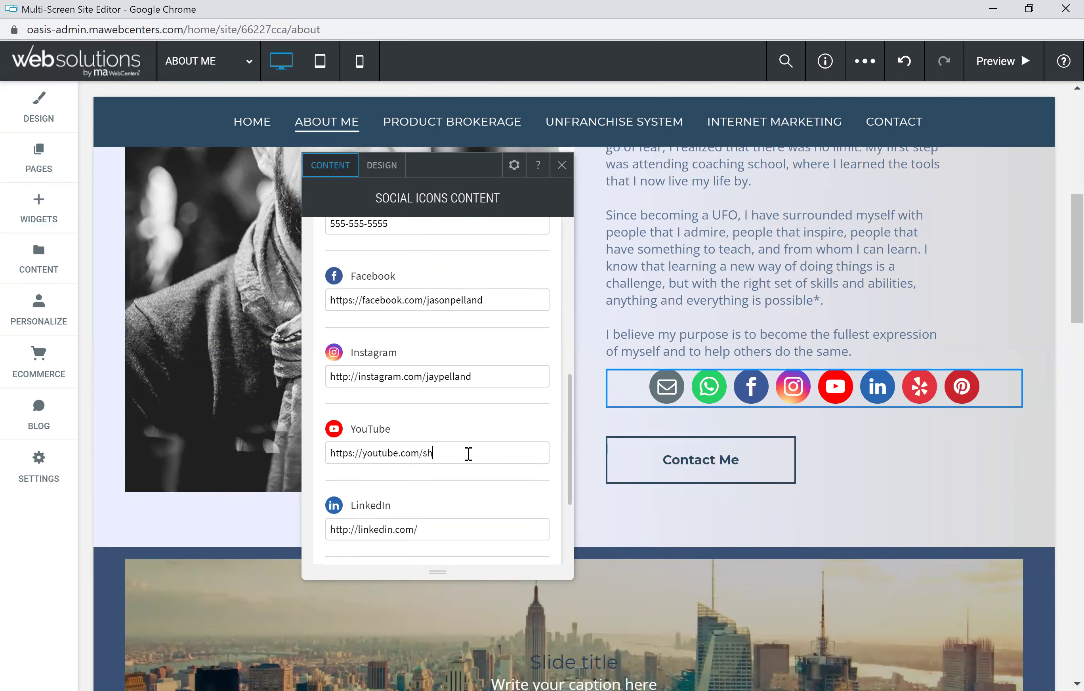
pyautogui.scroll(-3, 458, 379)
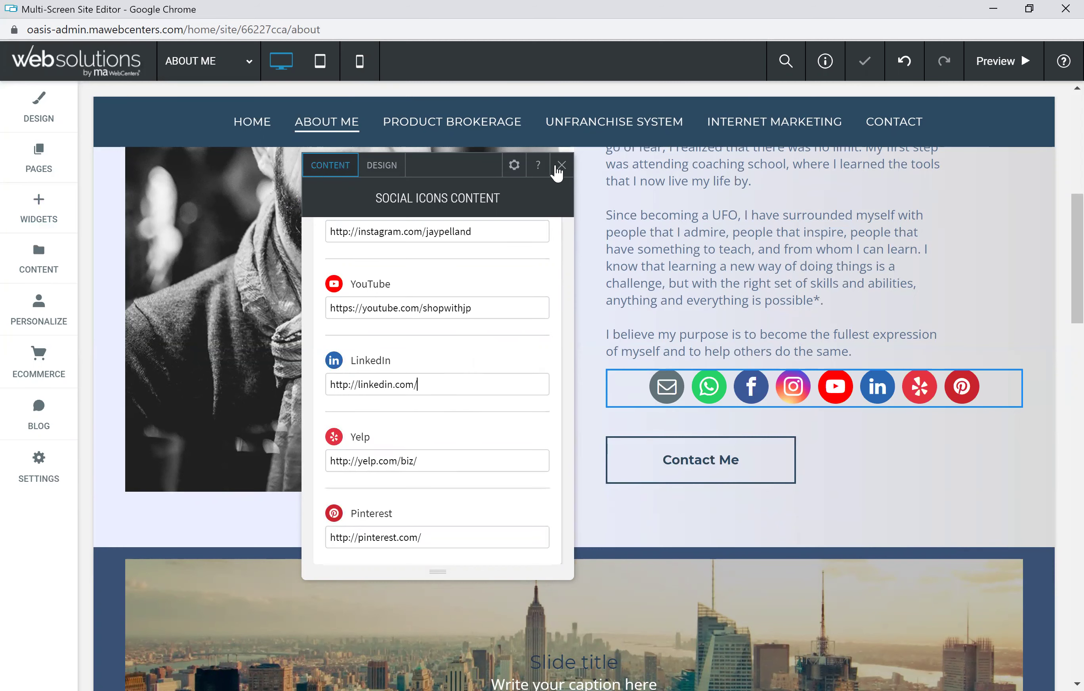
pyautogui.click(920, 400)
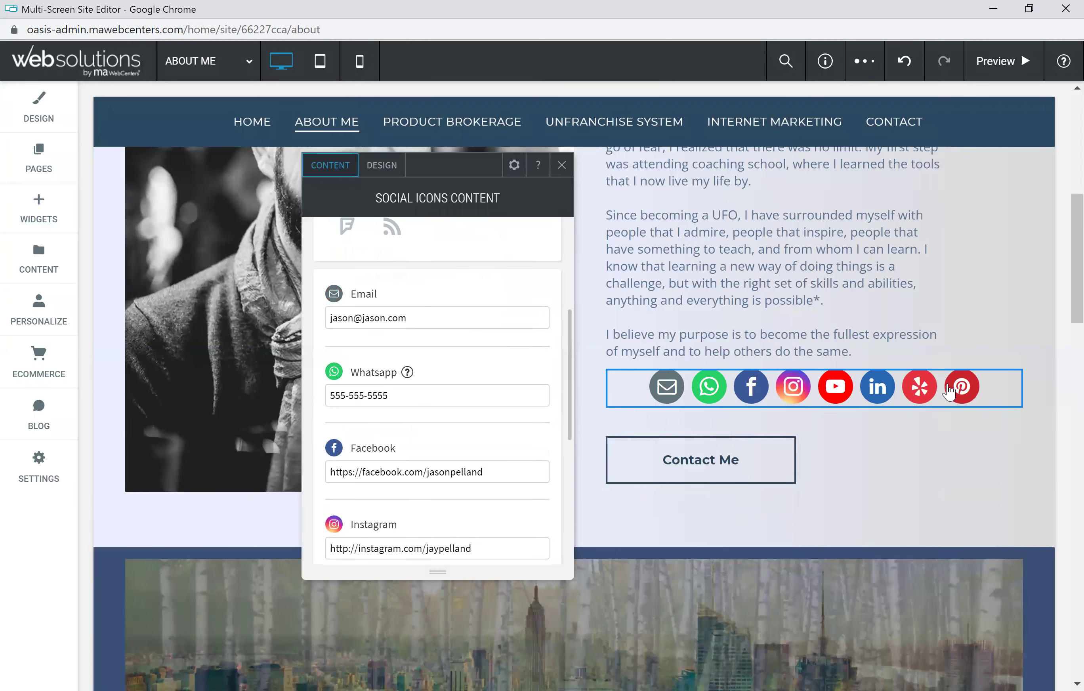
pyautogui.scroll(5, 448, 389)
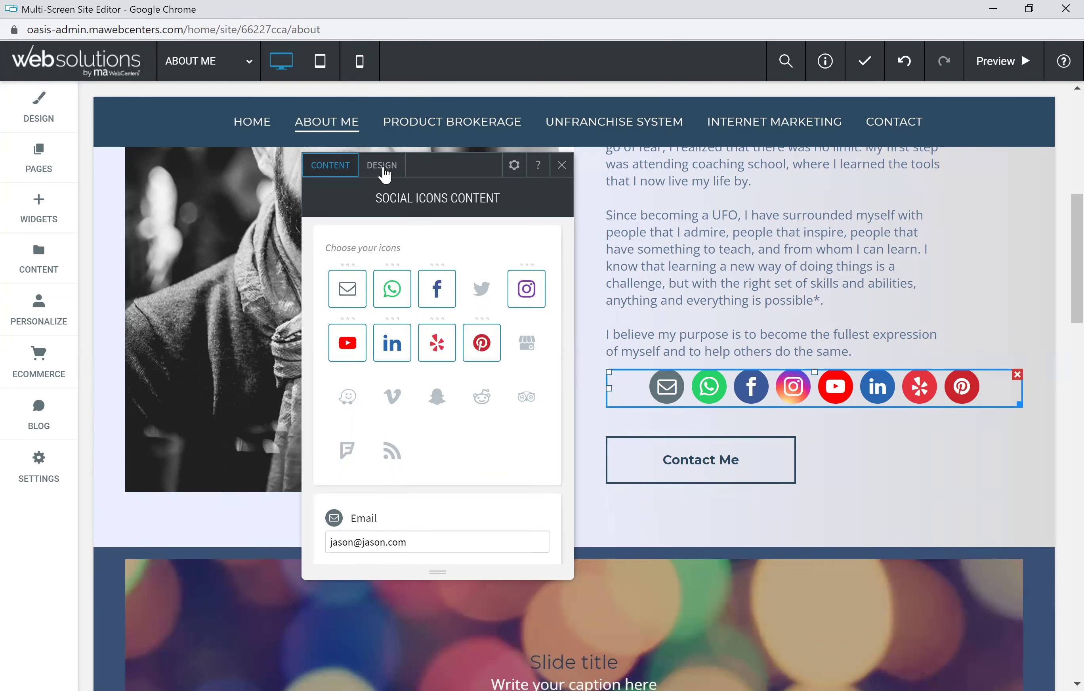
# Step: In Design, preview the outlined-circle, coloured-square, faint grey, flat coloured and 3-D icon styles
pyautogui.click(383, 165)
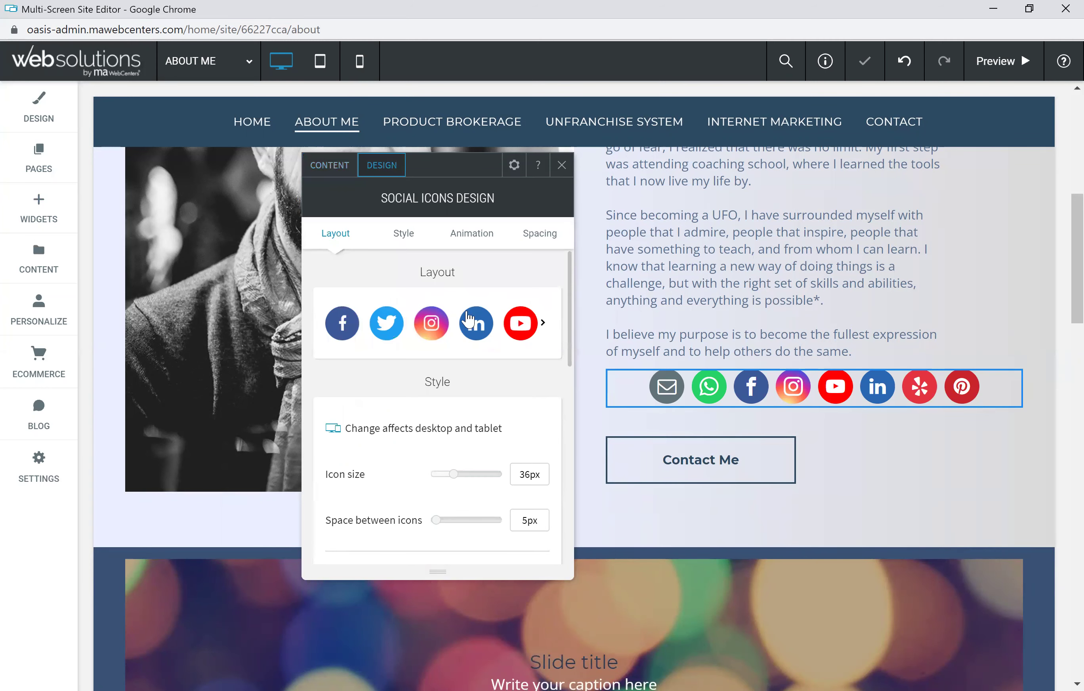
pyautogui.click(543, 322)
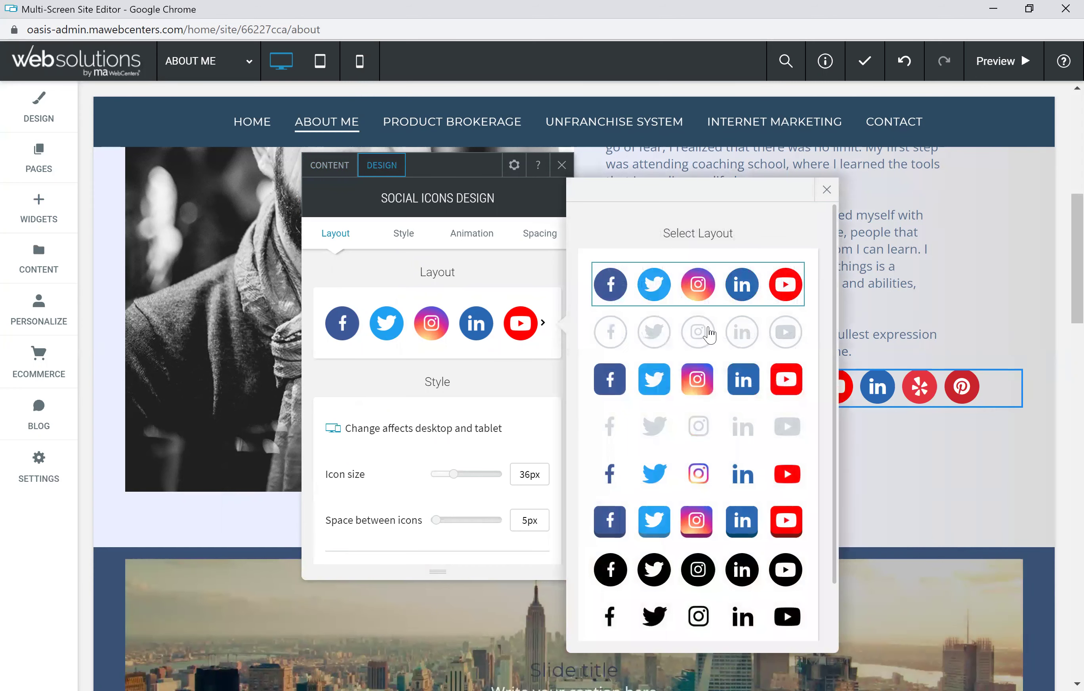
pyautogui.click(716, 340)
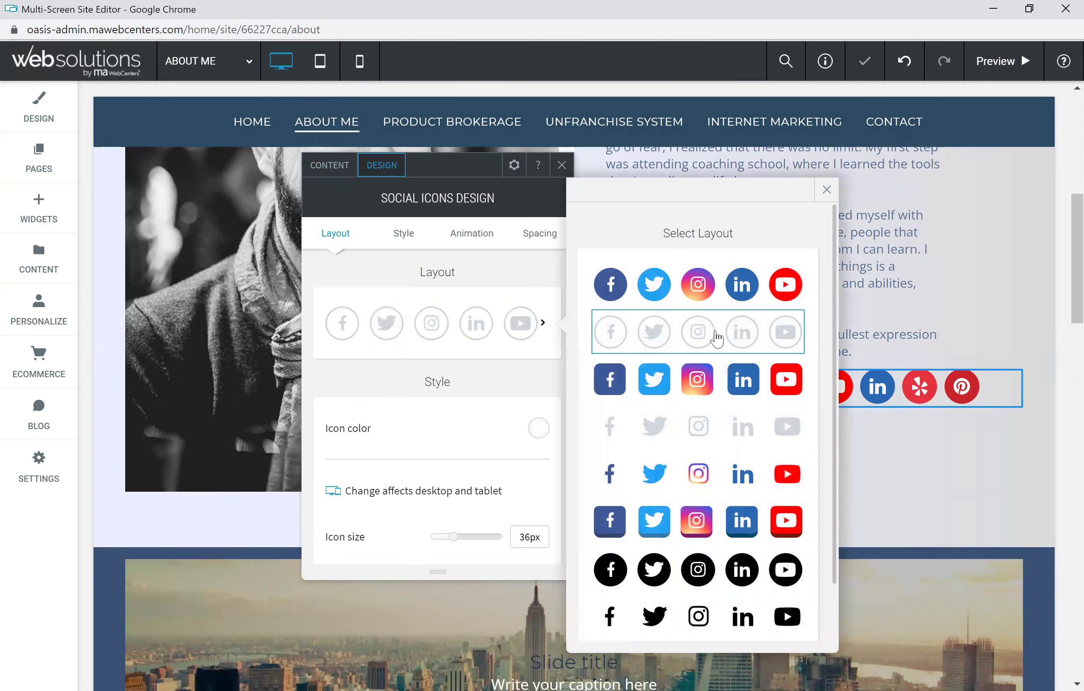
pyautogui.click(709, 392)
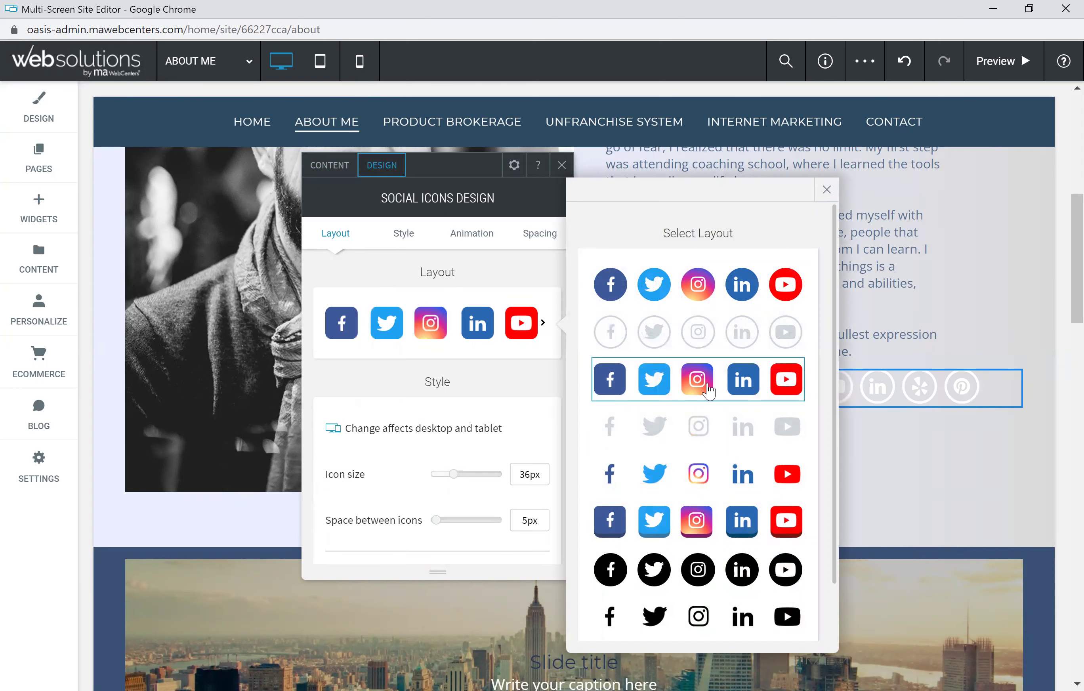
pyautogui.click(726, 437)
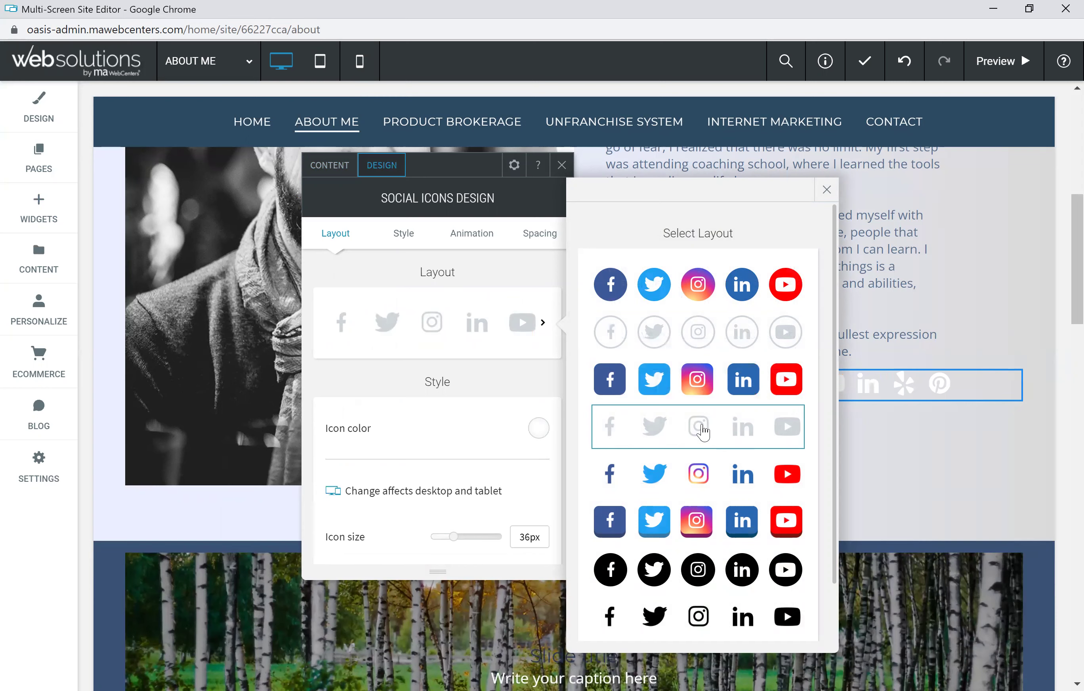
pyautogui.click(716, 476)
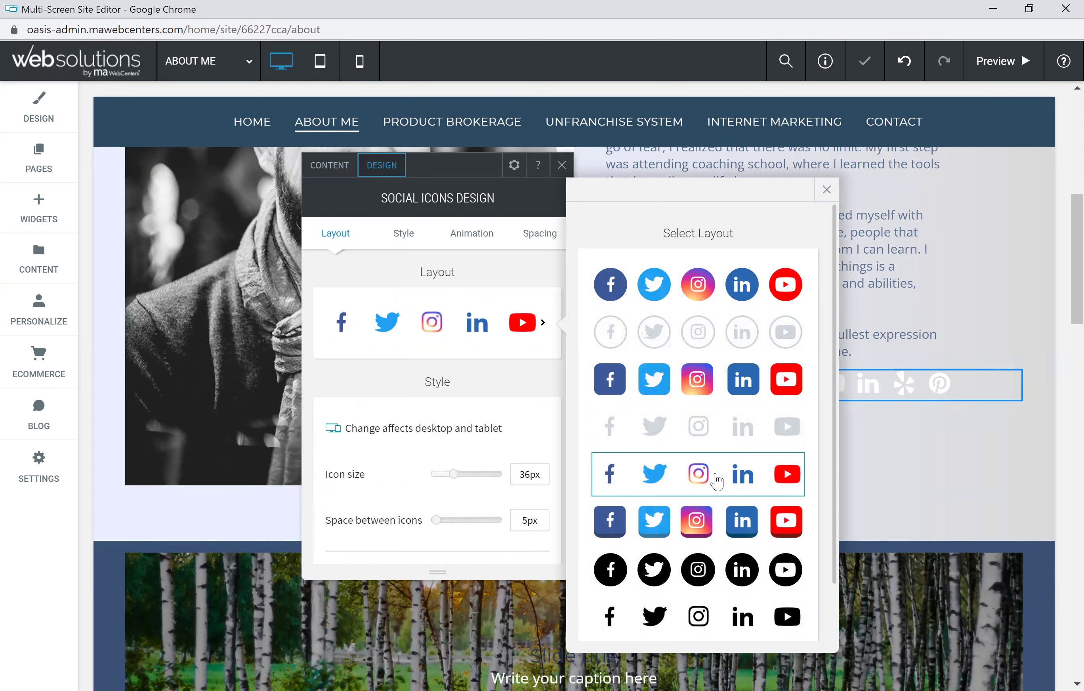
pyautogui.click(730, 535)
# Step: Try the black circle, plain black and rounded-square styles, then settle on round coloured icons
pyautogui.scroll(-1, 722, 501)
pyautogui.click(708, 515)
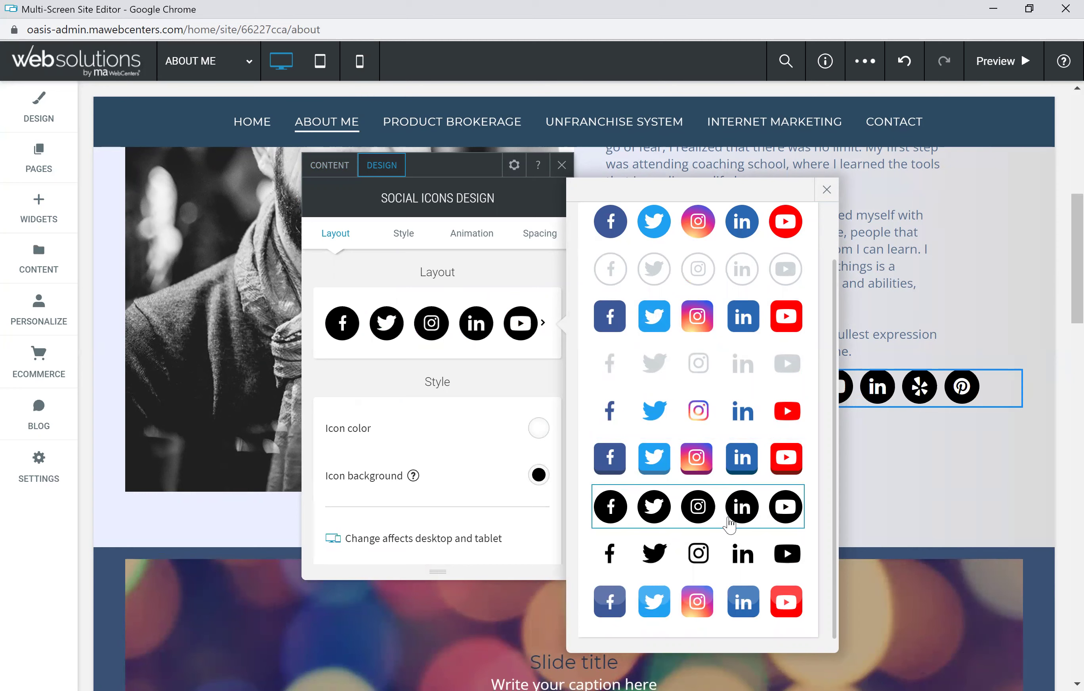
pyautogui.click(711, 554)
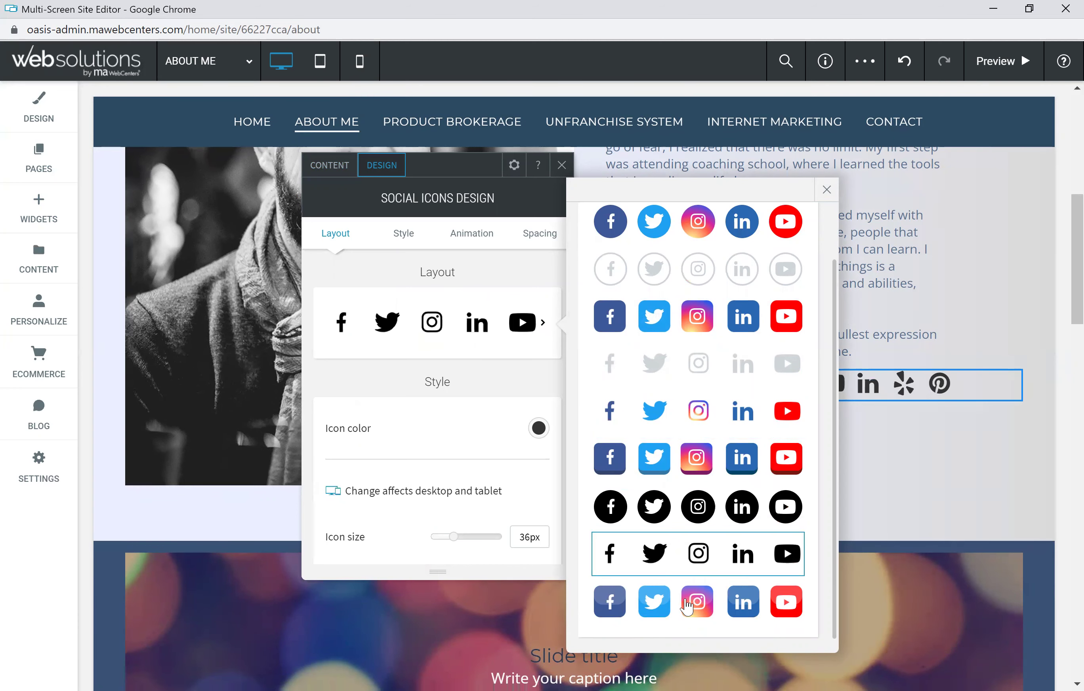
pyautogui.click(708, 602)
pyautogui.scroll(2, 713, 297)
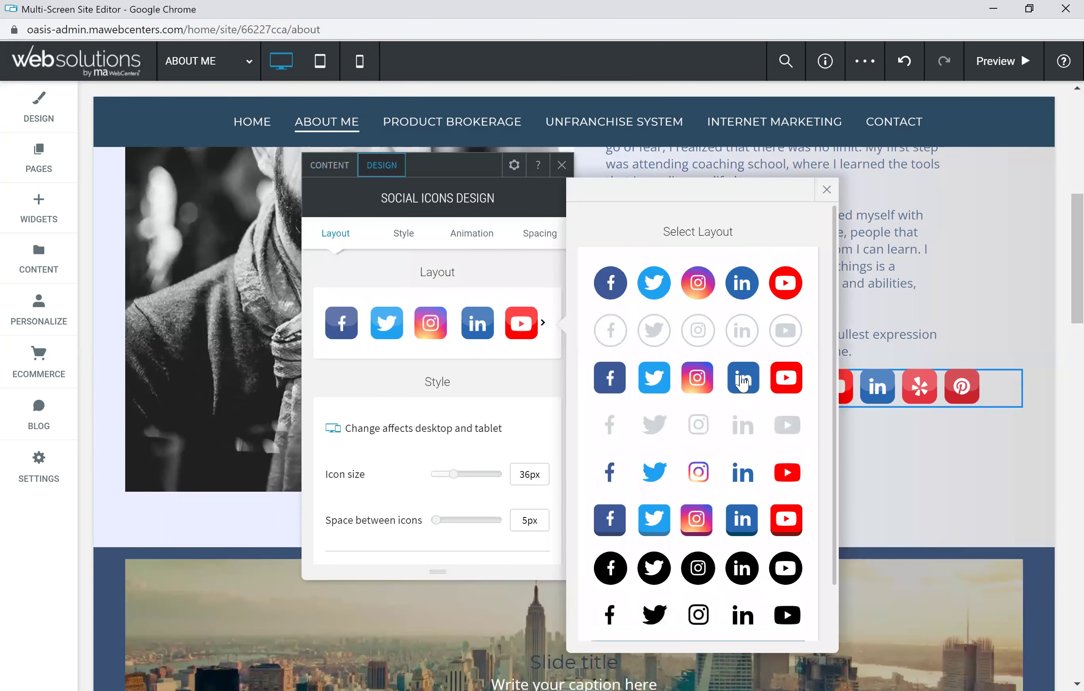
pyautogui.click(712, 296)
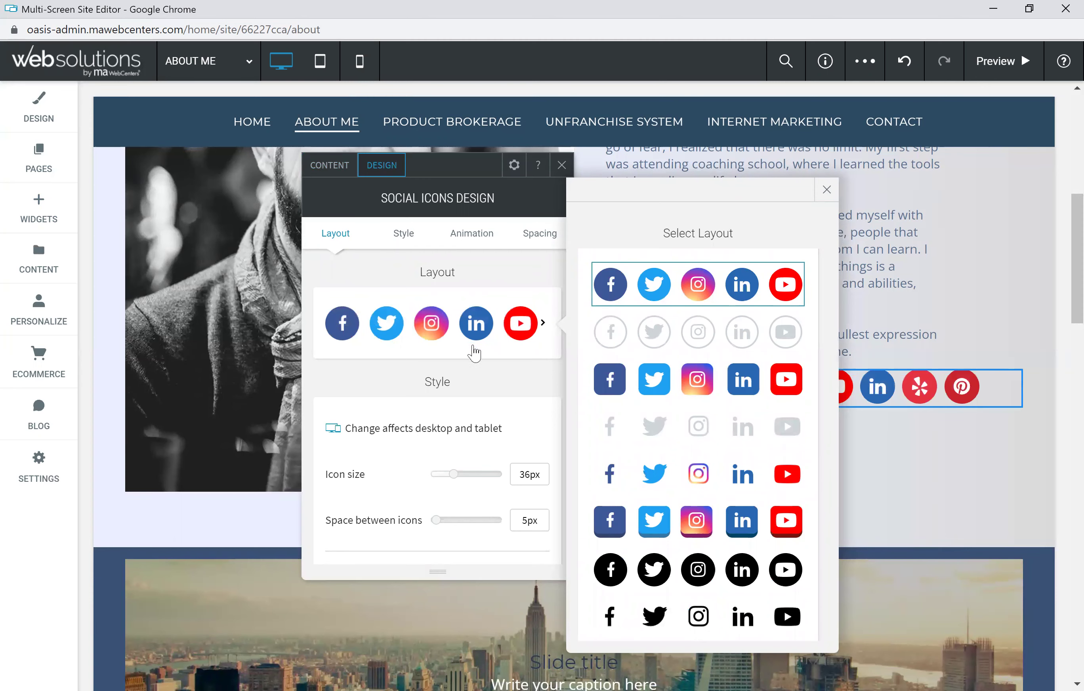
# Step: Set the social icon size to 35px and the spacing between icons to 7px
pyautogui.scroll(-1, 467, 400)
pyautogui.scroll(2, 461, 410)
pyautogui.moveTo(469, 480)
pyautogui.mouseDown()
pyautogui.moveTo(503, 479)
pyautogui.moveTo(431, 484)
pyautogui.moveTo(460, 487)
pyautogui.mouseUp()
pyautogui.moveTo(433, 530)
pyautogui.mouseDown()
pyautogui.moveTo(467, 524)
pyautogui.moveTo(436, 523)
pyautogui.mouseUp()
pyautogui.scroll(-7, 417, 430)
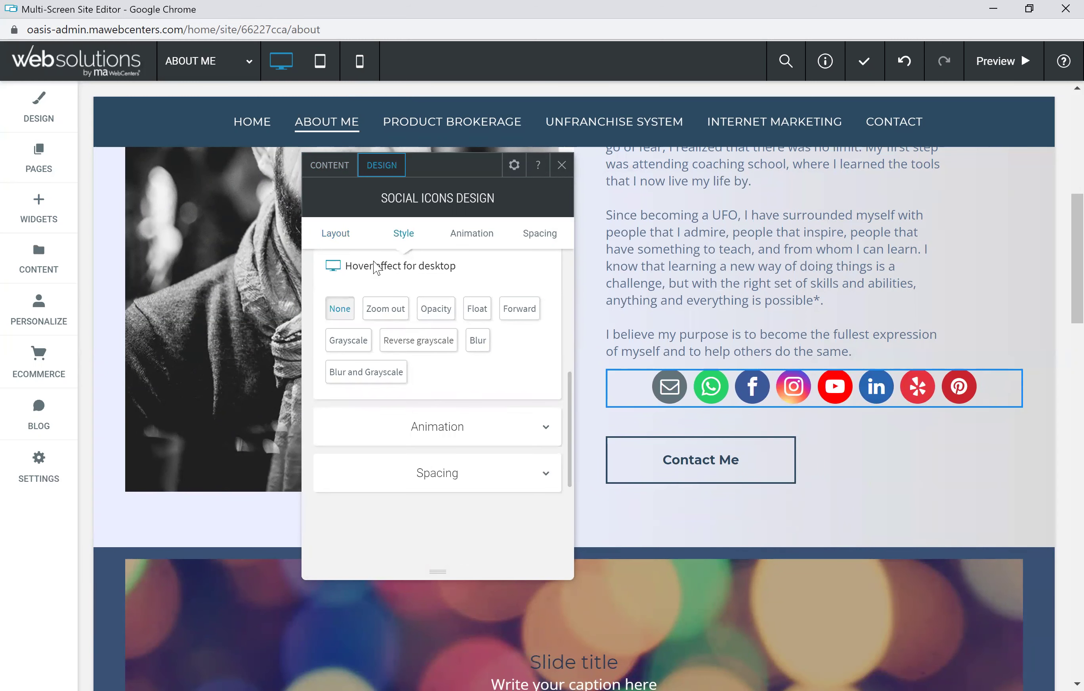
# Step: Preview Zoom out, Float, Forward, Grayscale, Blur, Opacity and other hover effects, then choose None
pyautogui.click(382, 312)
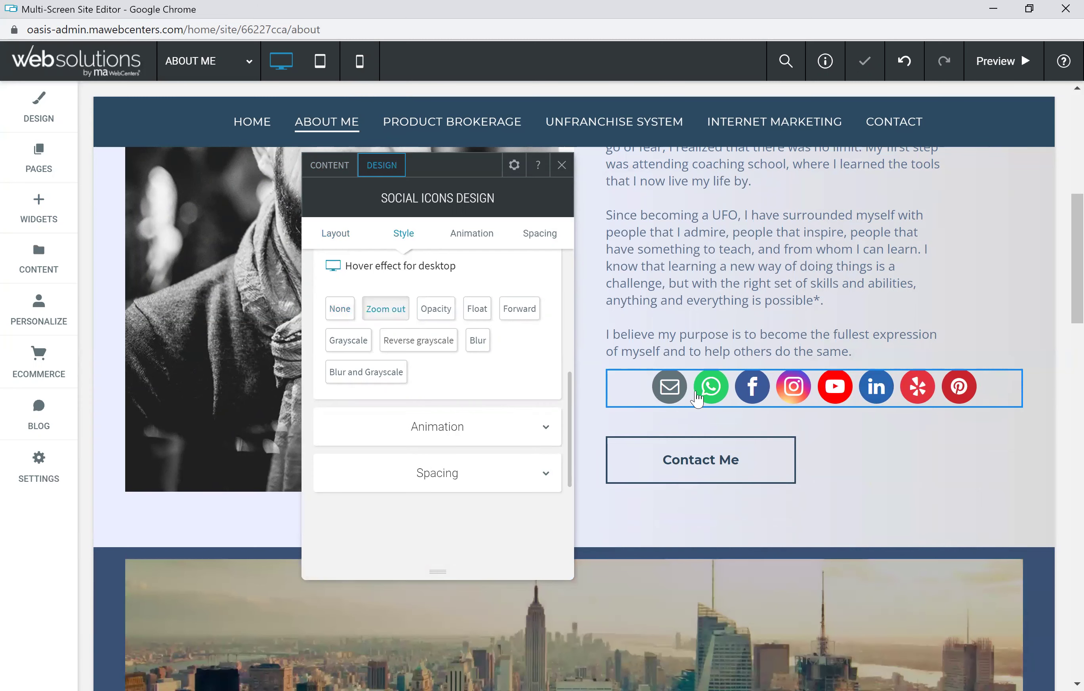
pyautogui.click(670, 391)
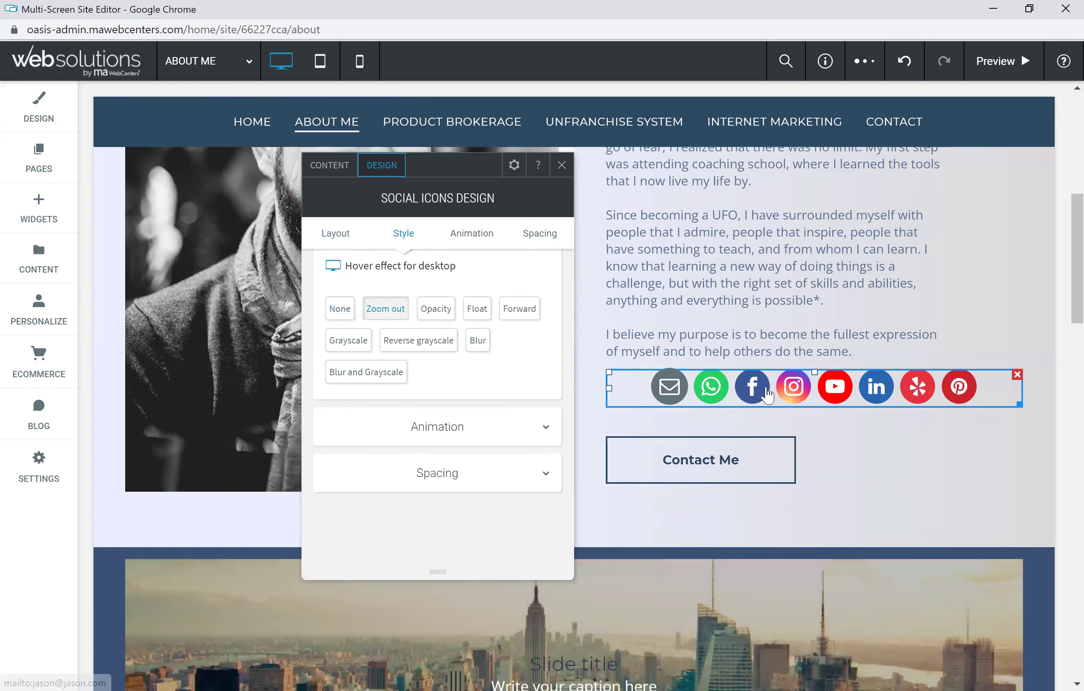
pyautogui.click(477, 308)
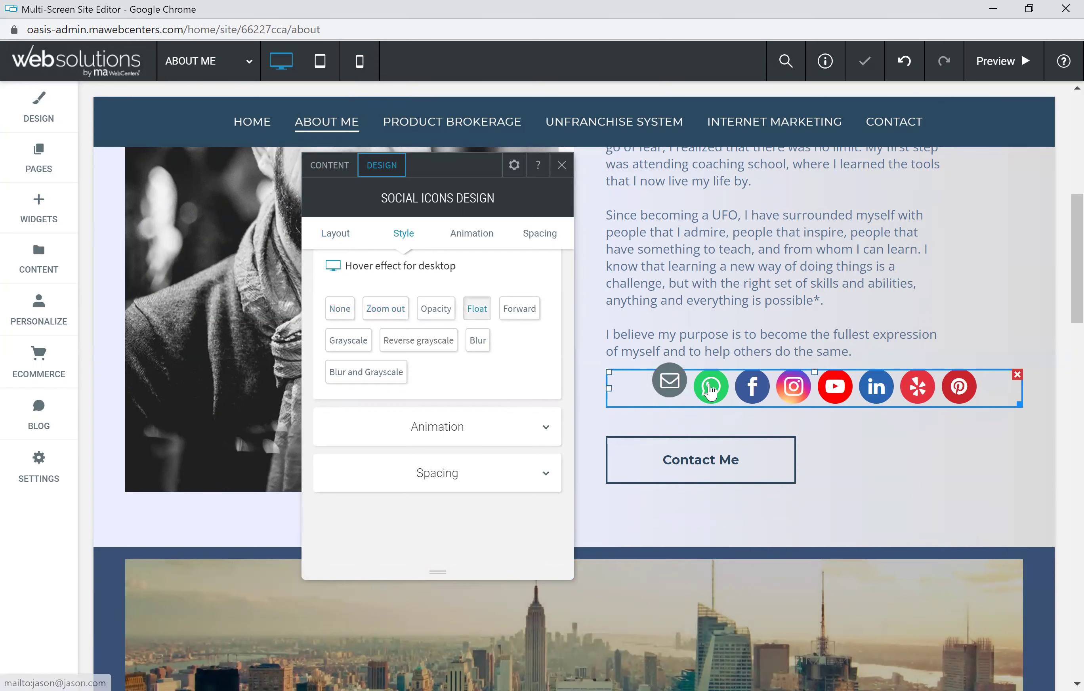
pyautogui.click(520, 308)
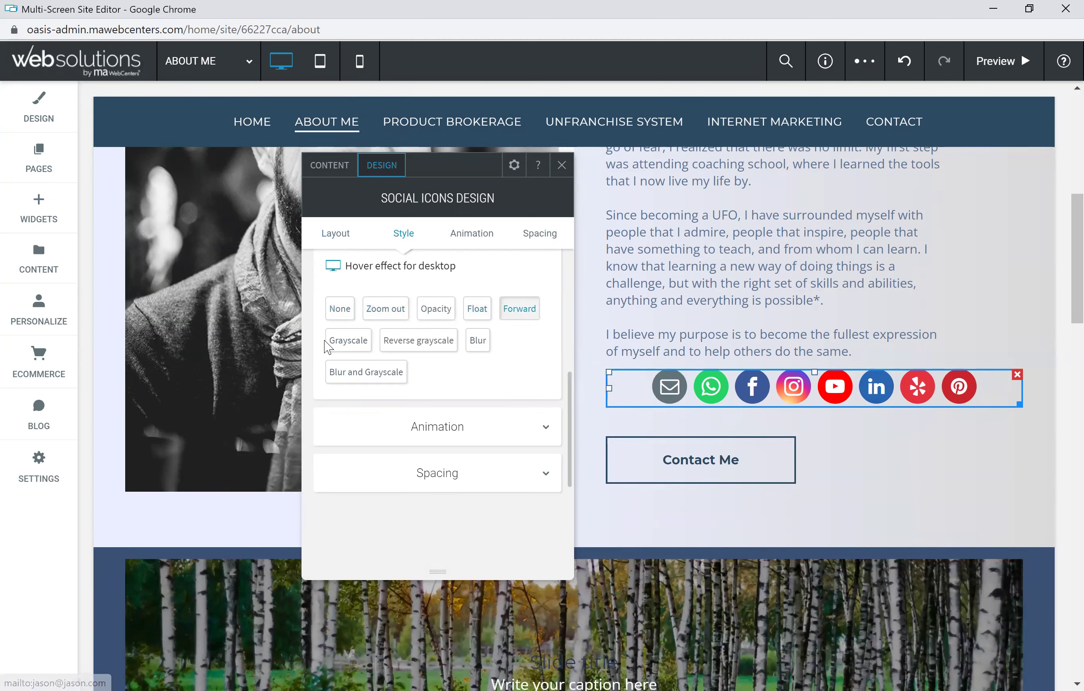
pyautogui.click(330, 346)
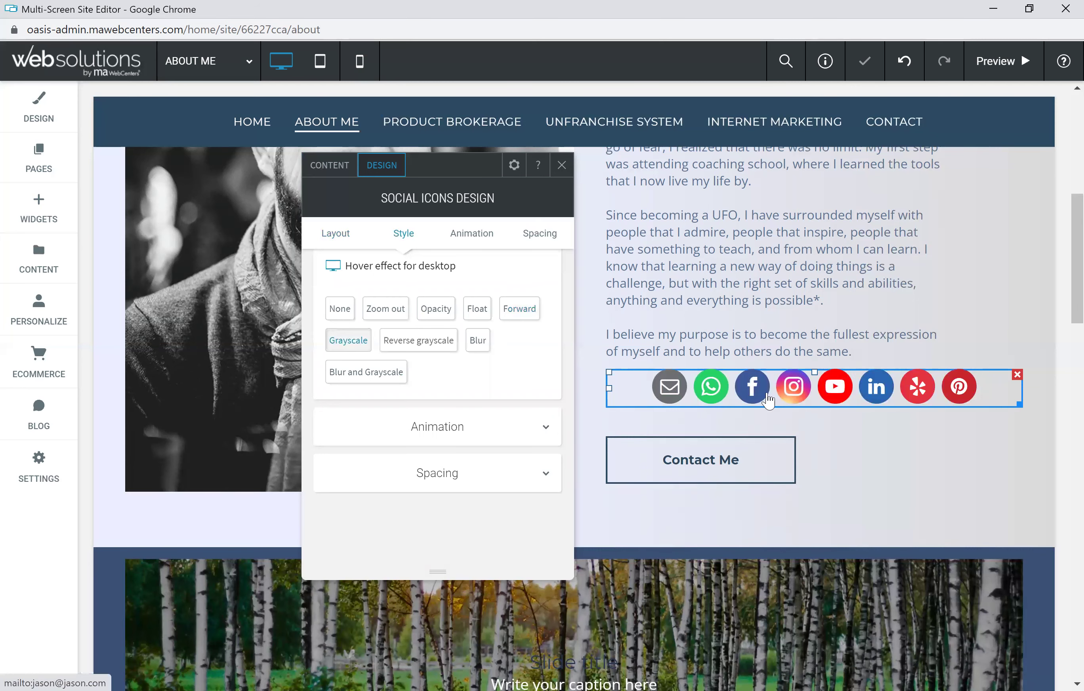
pyautogui.click(439, 346)
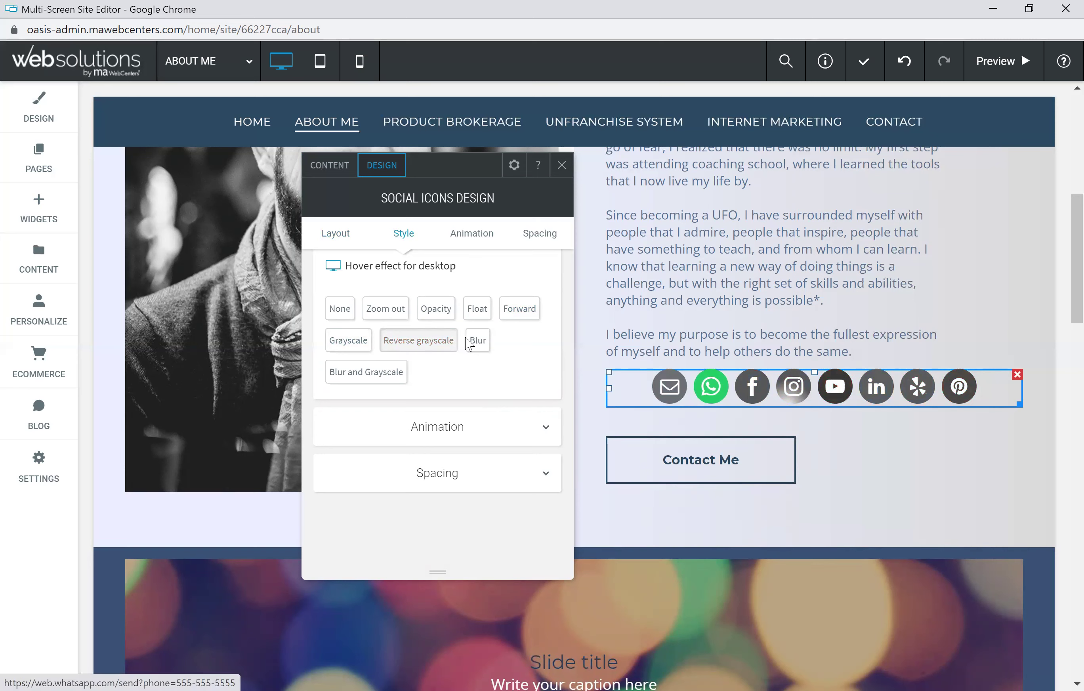
pyautogui.click(478, 342)
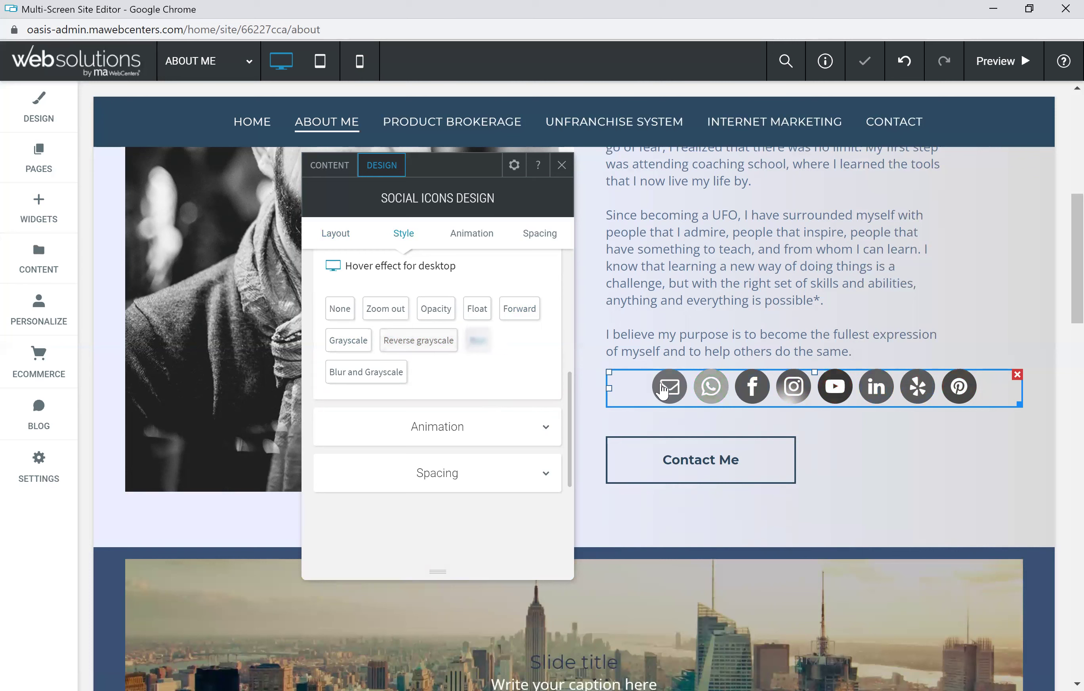
pyautogui.click(375, 378)
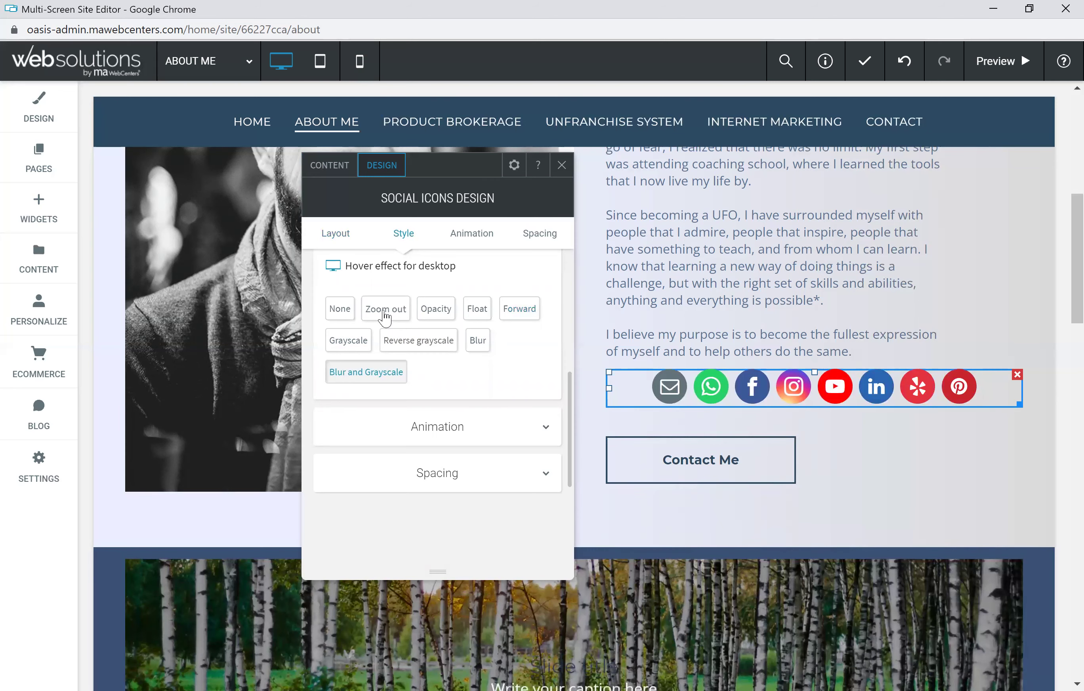
pyautogui.click(366, 313)
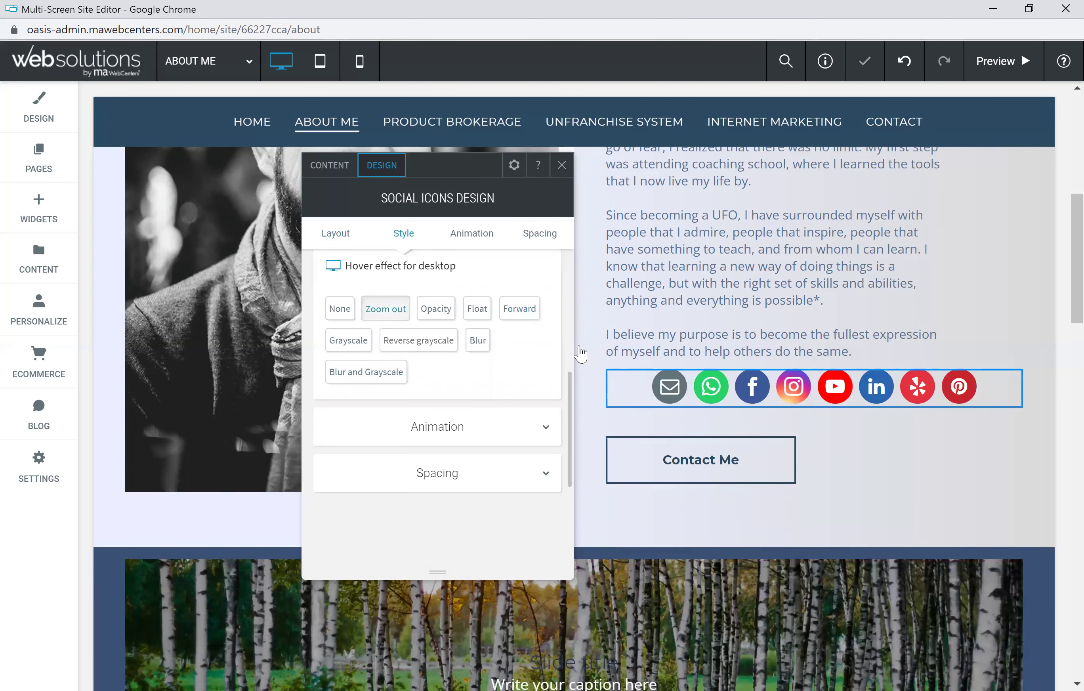
pyautogui.click(436, 310)
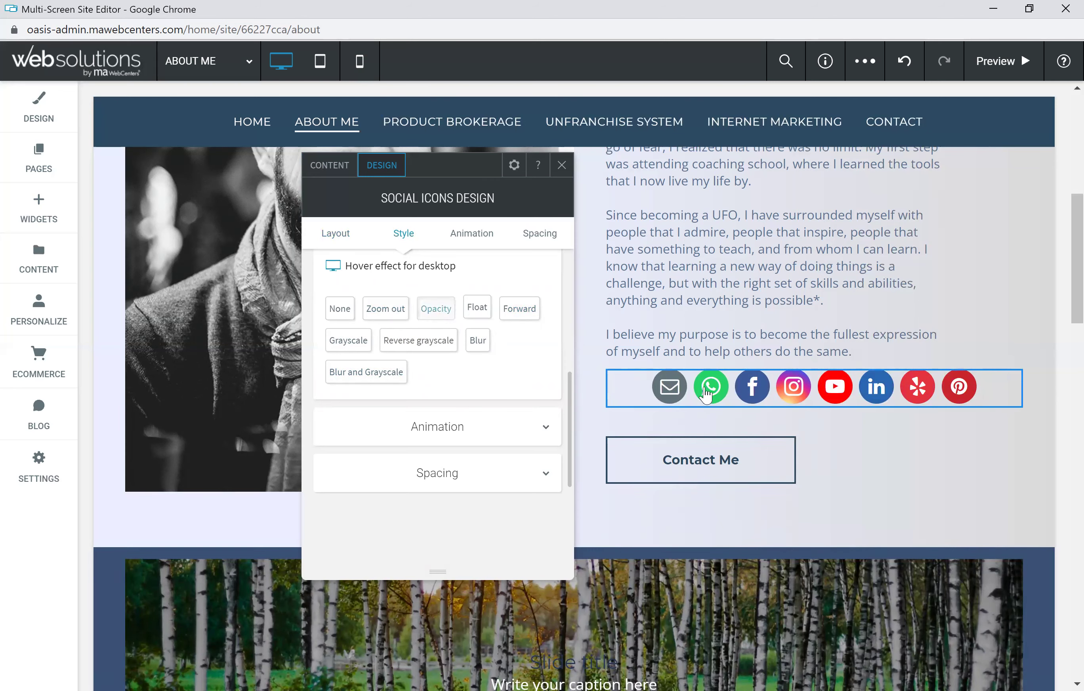
pyautogui.click(354, 312)
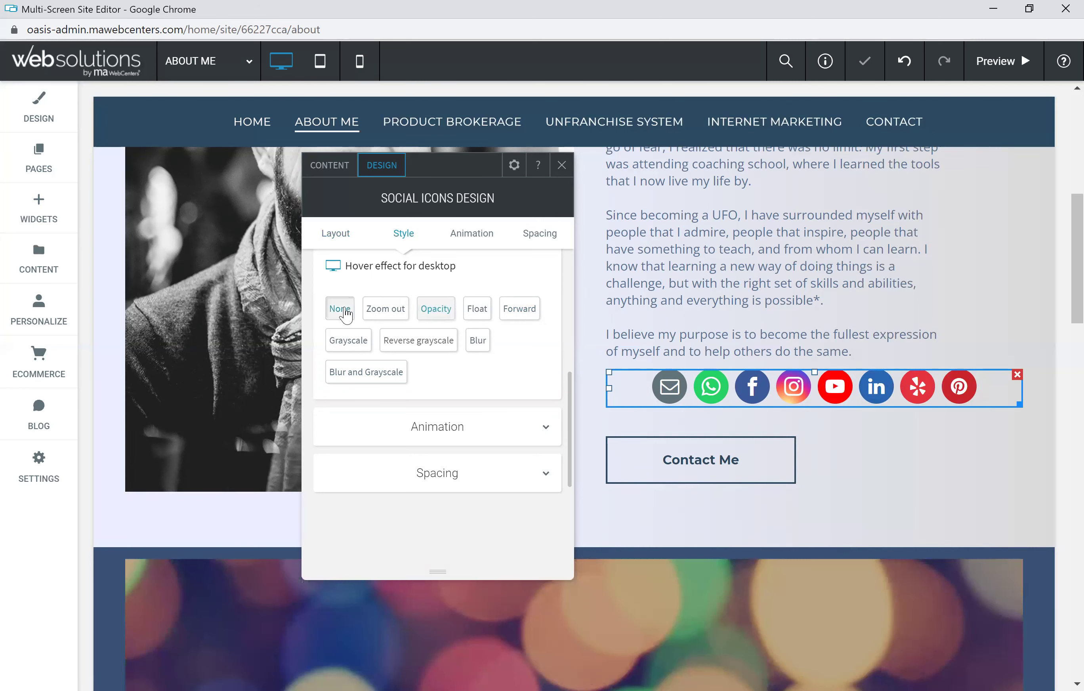
# Step: In the icons' animation settings, keep the Entrance trigger and set the duration to 750
pyautogui.click(439, 435)
pyautogui.scroll(-2, 385, 422)
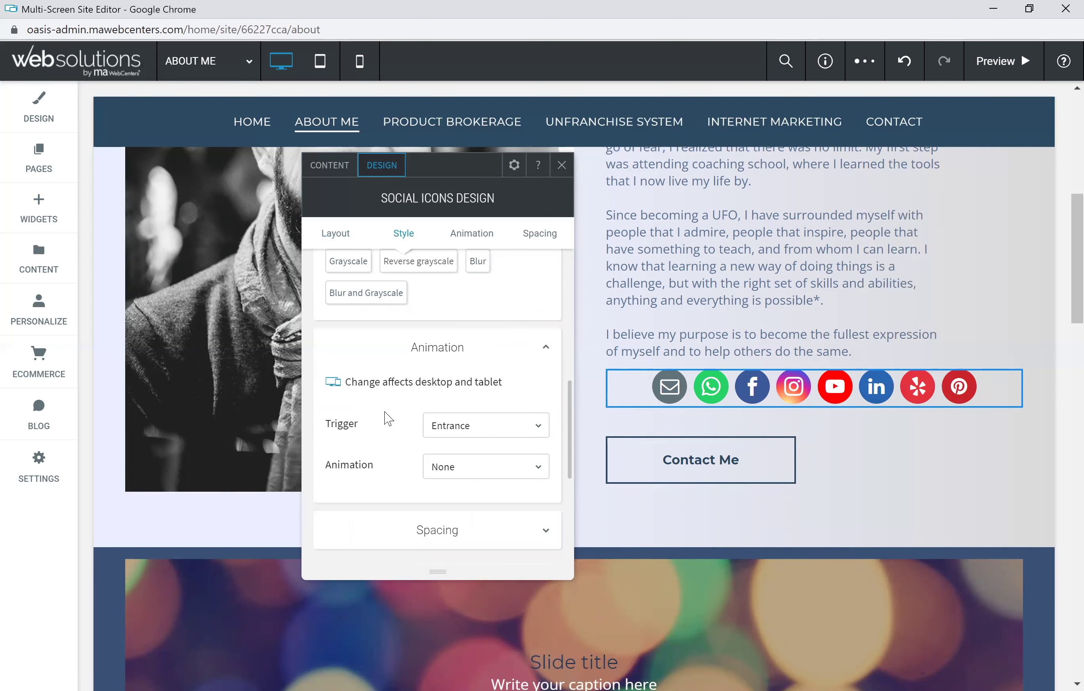
pyautogui.click(505, 430)
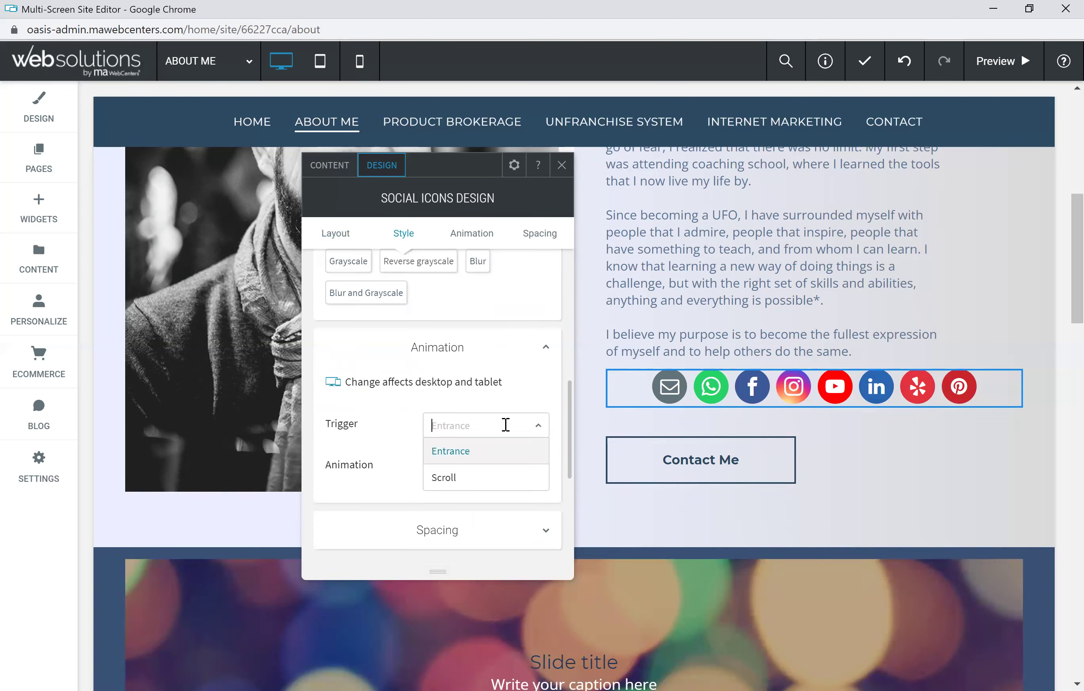
pyautogui.click(472, 452)
pyautogui.click(460, 476)
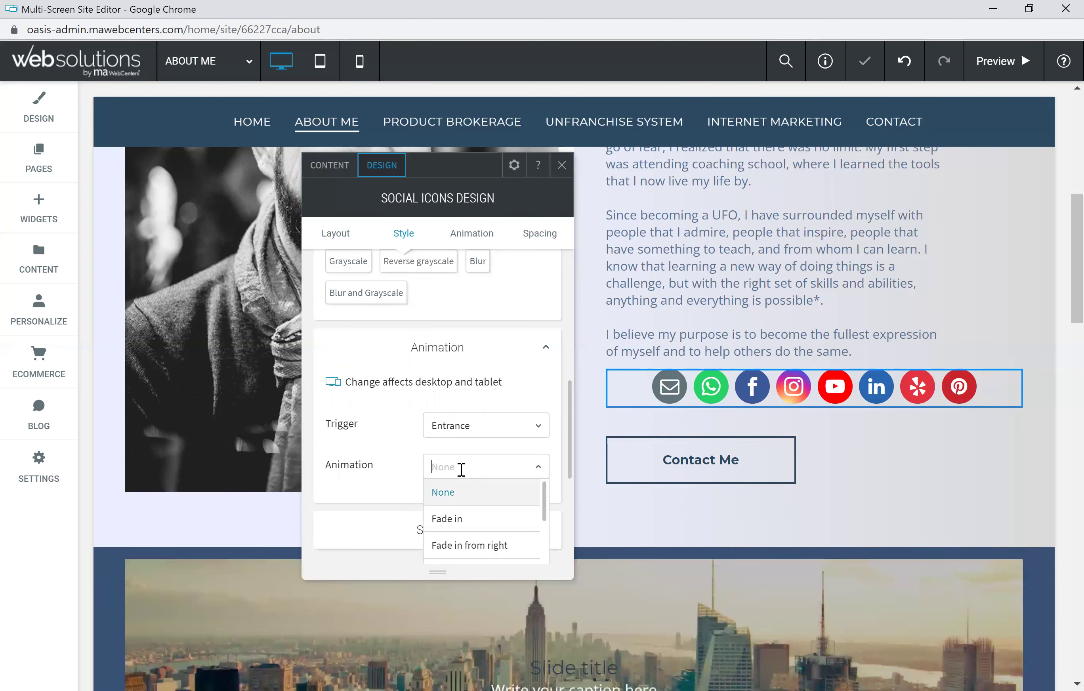
pyautogui.click(469, 522)
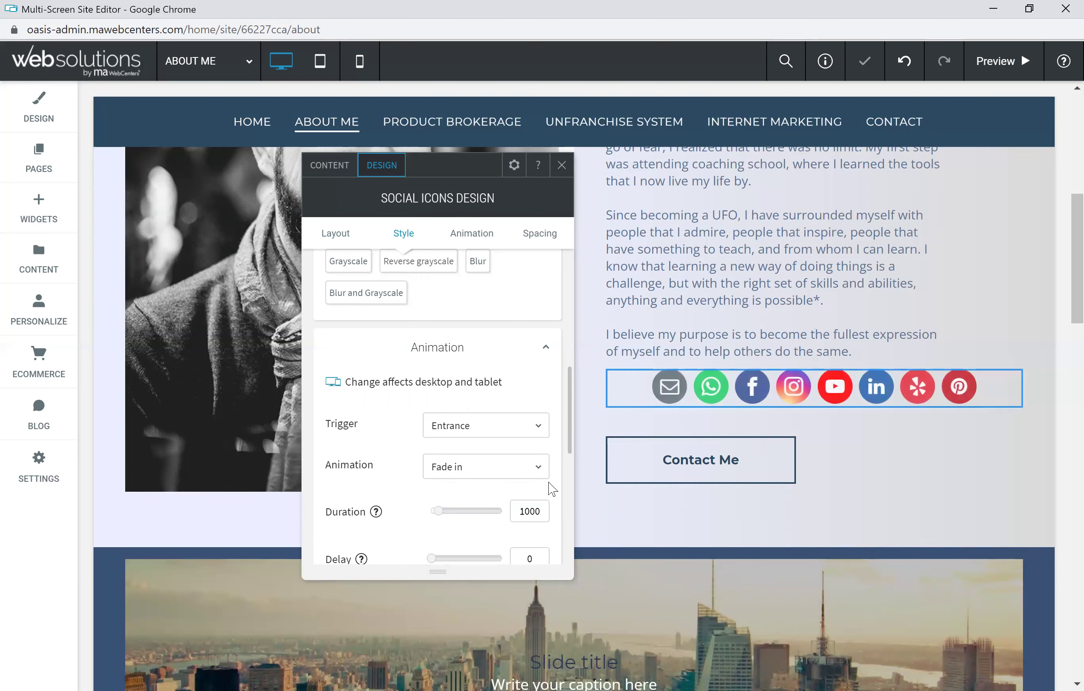
pyautogui.moveTo(438, 511); pyautogui.dragTo(472, 511)
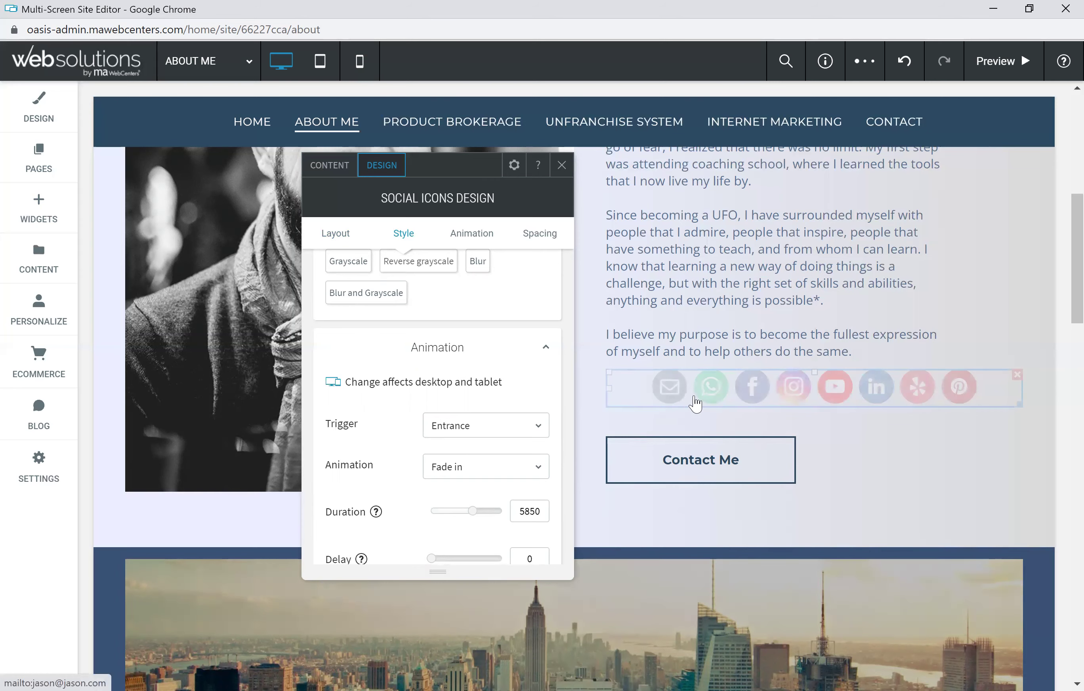
pyautogui.scroll(-2, 421, 438)
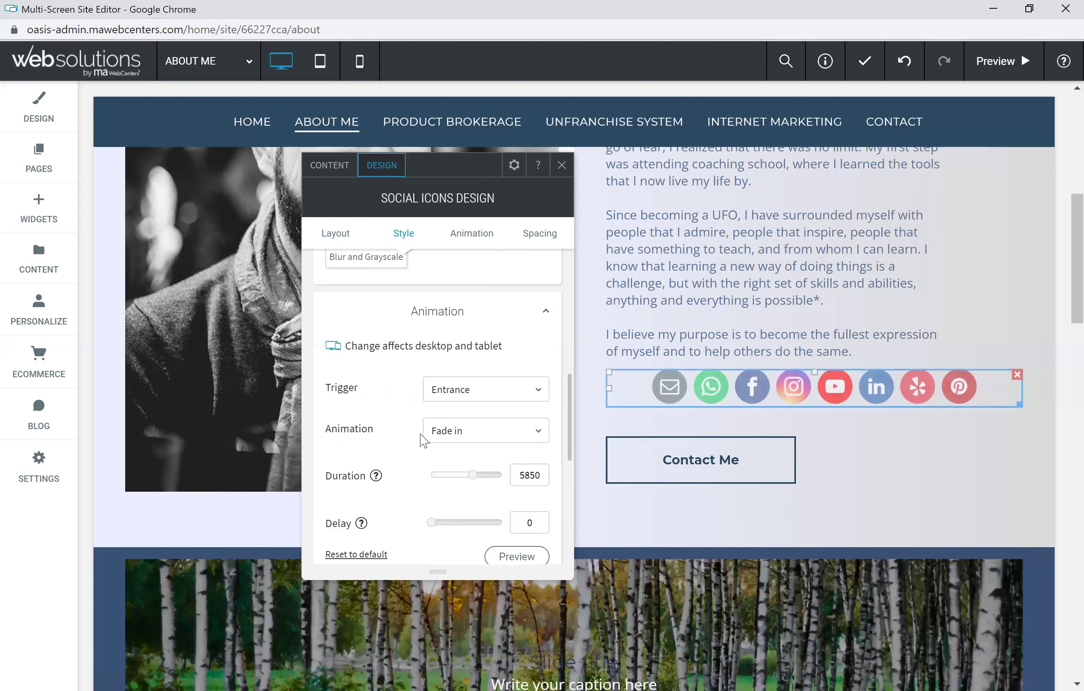
pyautogui.moveTo(468, 435); pyautogui.dragTo(442, 439)
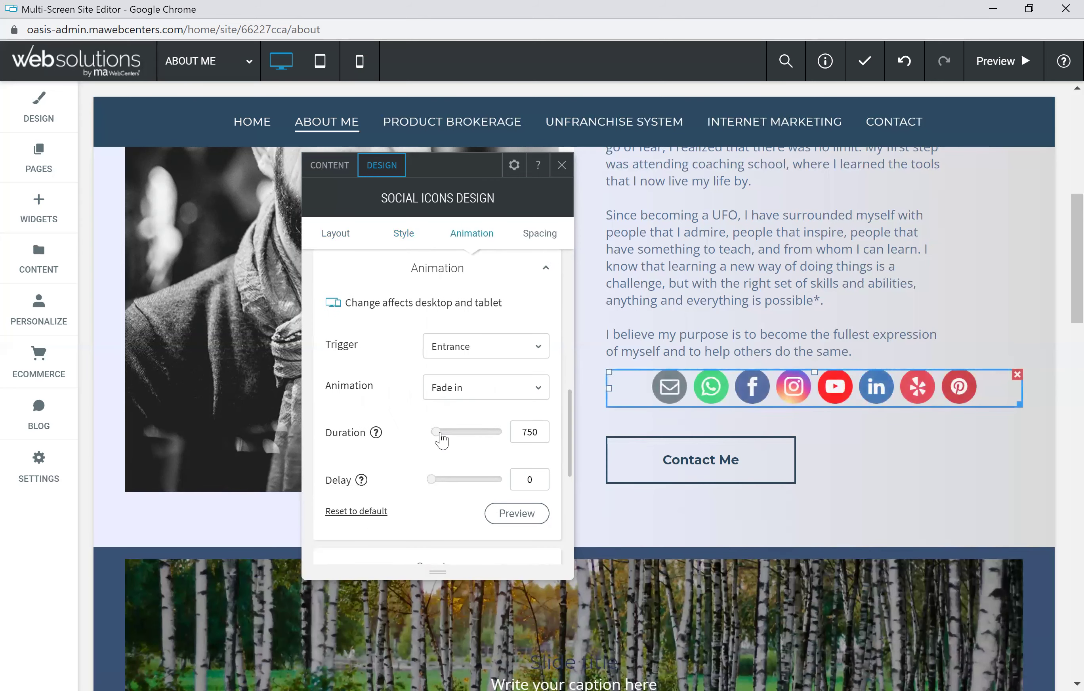
# Step: Switch the entrance animation to Rotate in and close the social icons design settings
pyautogui.click(464, 390)
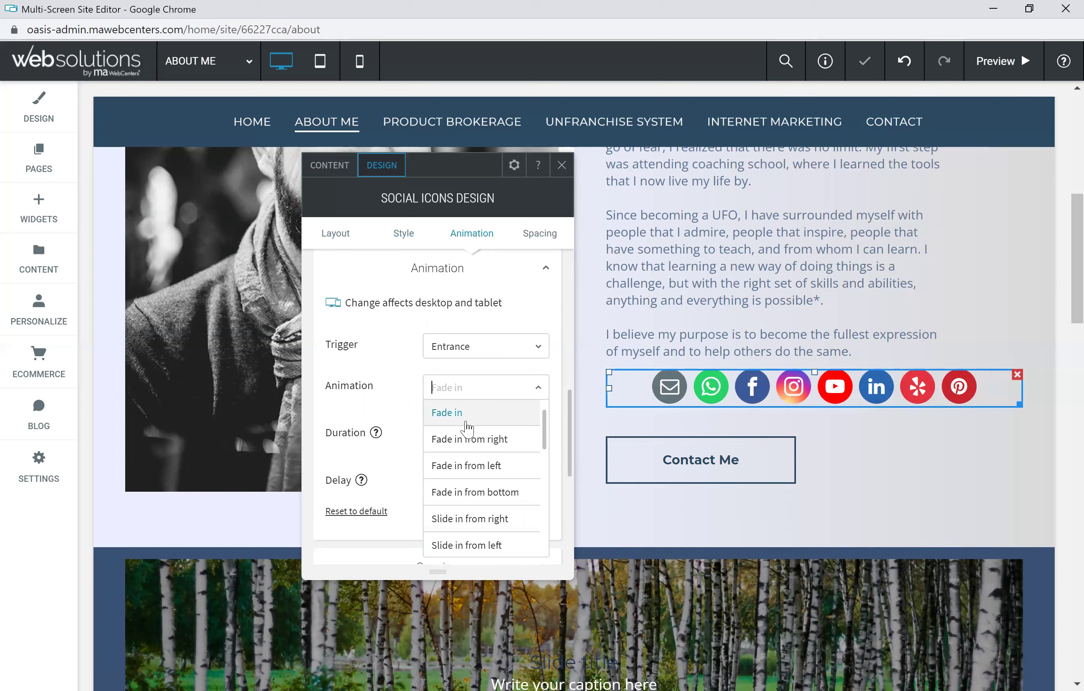
pyautogui.click(484, 517)
pyautogui.click(494, 389)
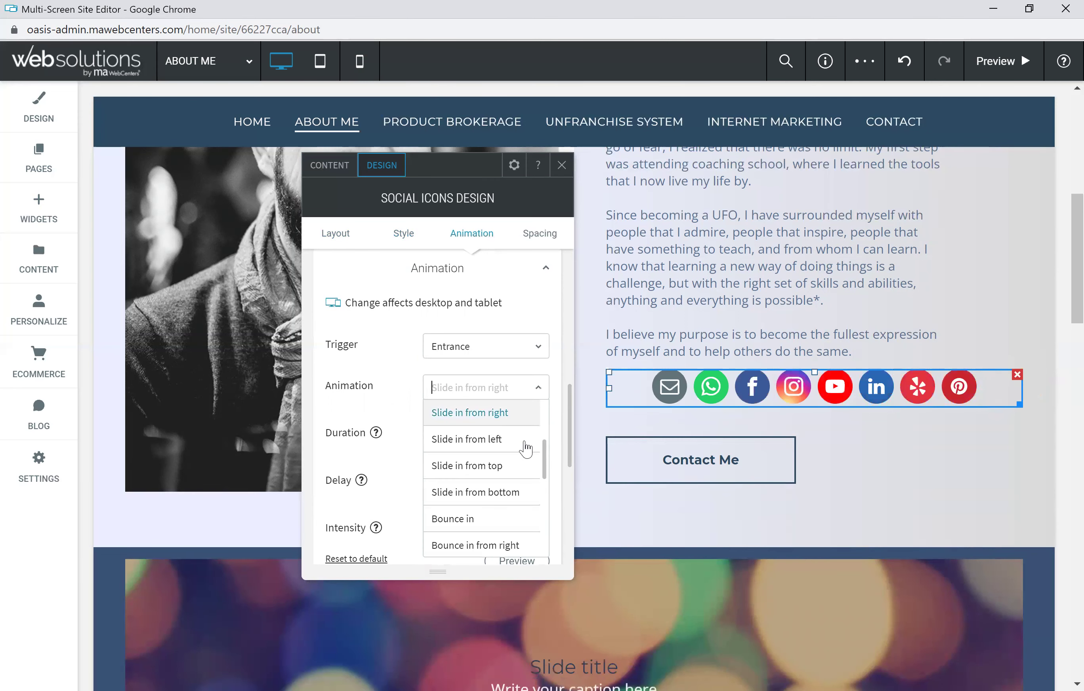
pyautogui.moveTo(545, 452); pyautogui.dragTo(553, 506)
pyautogui.click(463, 432)
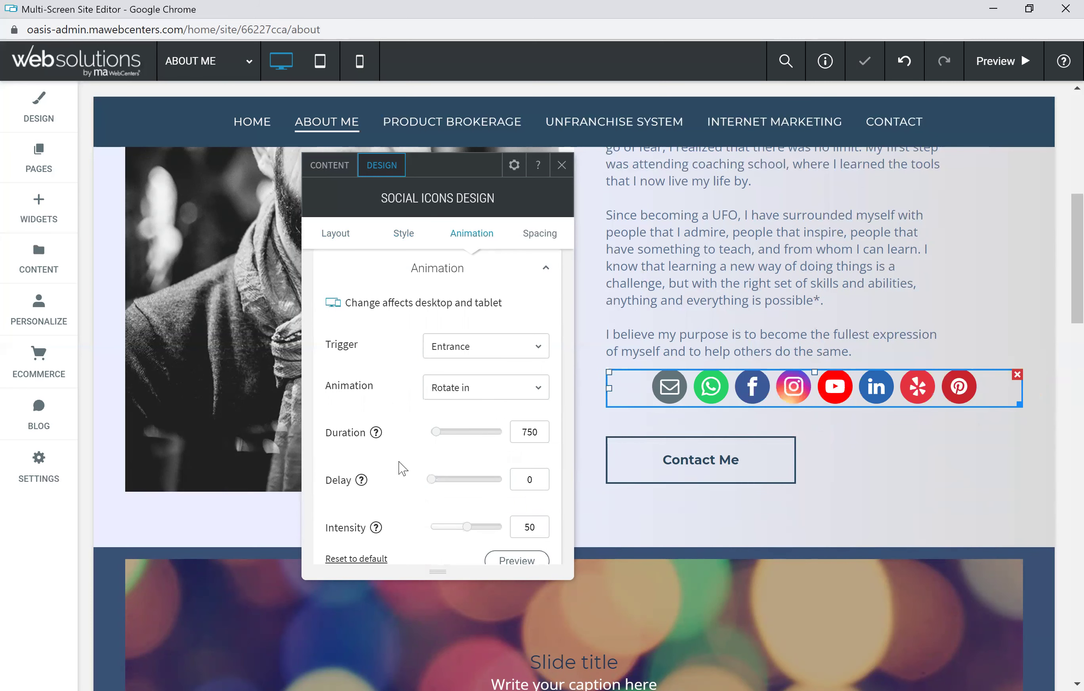
pyautogui.scroll(-3, 392, 456)
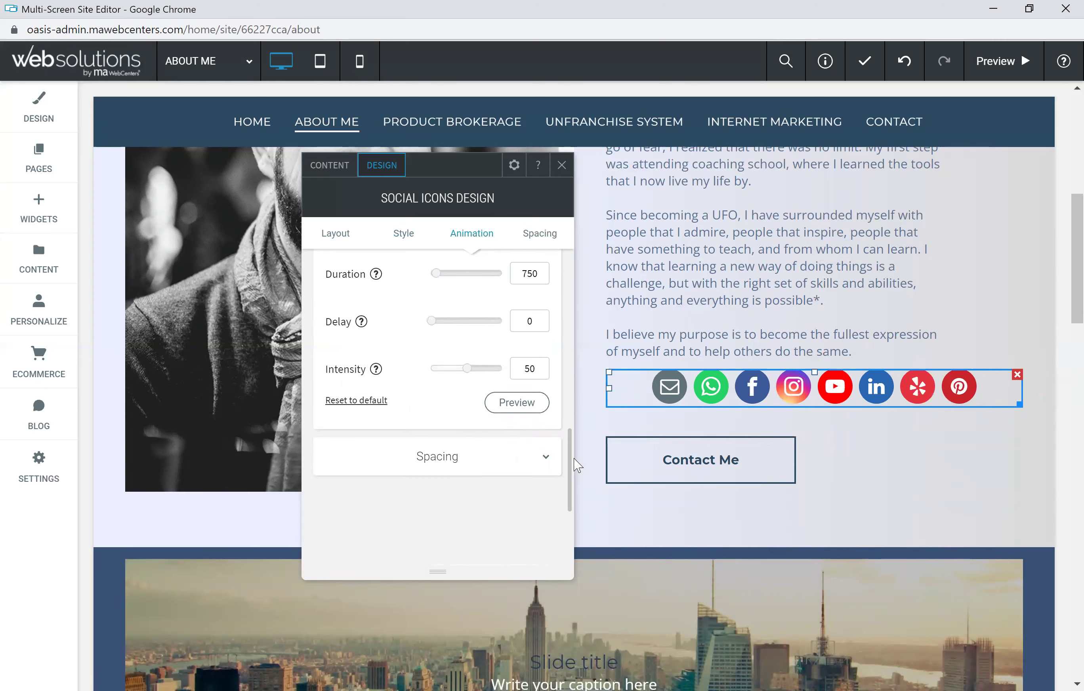
pyautogui.moveTo(570, 473); pyautogui.dragTo(573, 285)
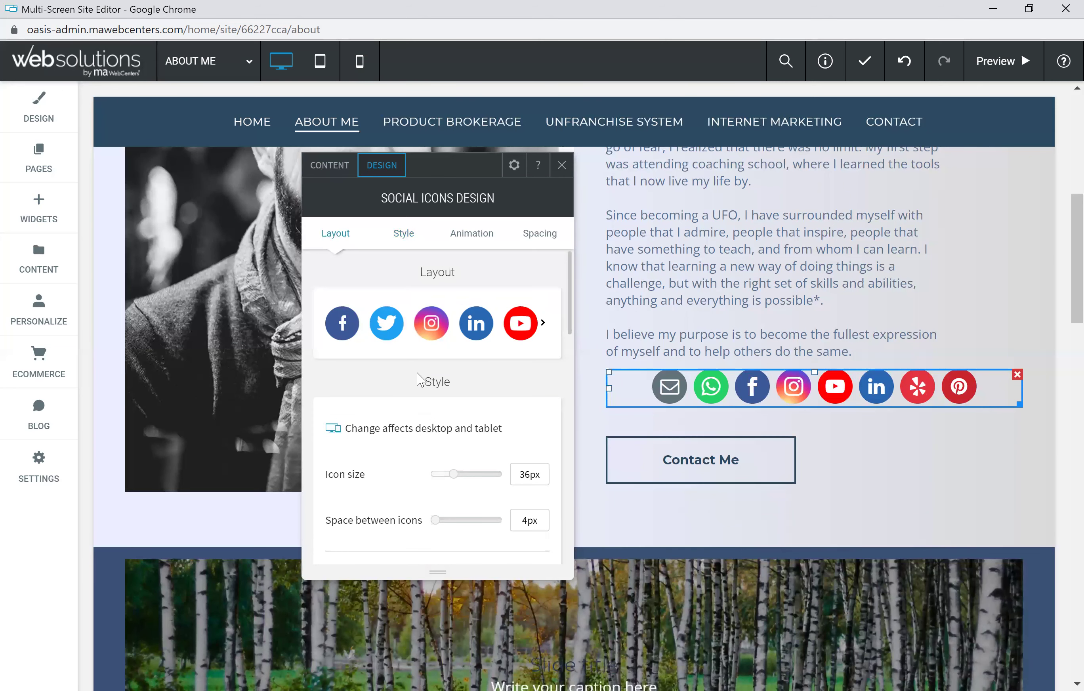
pyautogui.click(562, 166)
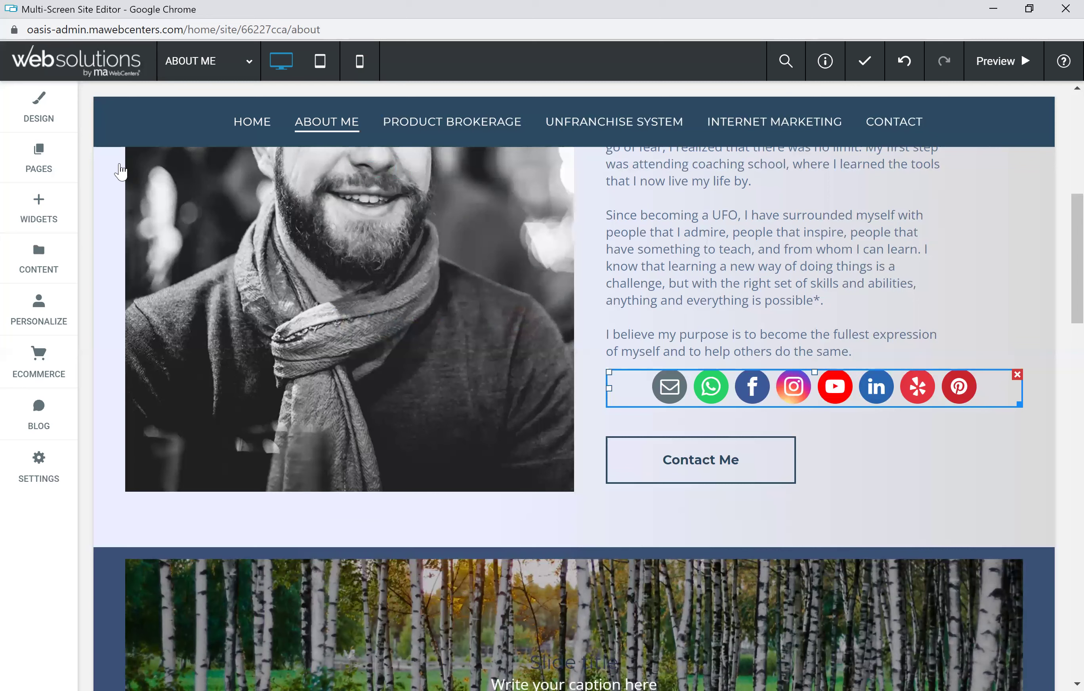
# Step: Drag a Facebook Feed widget from the Social widgets onto the About Me page, then close its settings
pyautogui.click(40, 209)
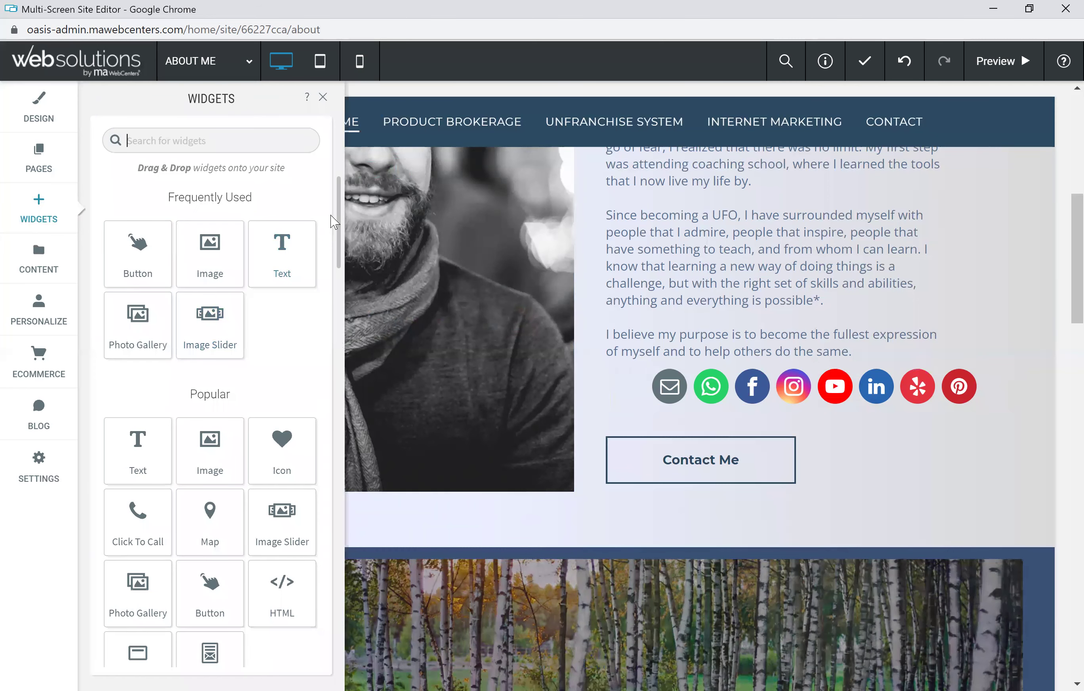
pyautogui.moveTo(337, 214); pyautogui.dragTo(341, 569)
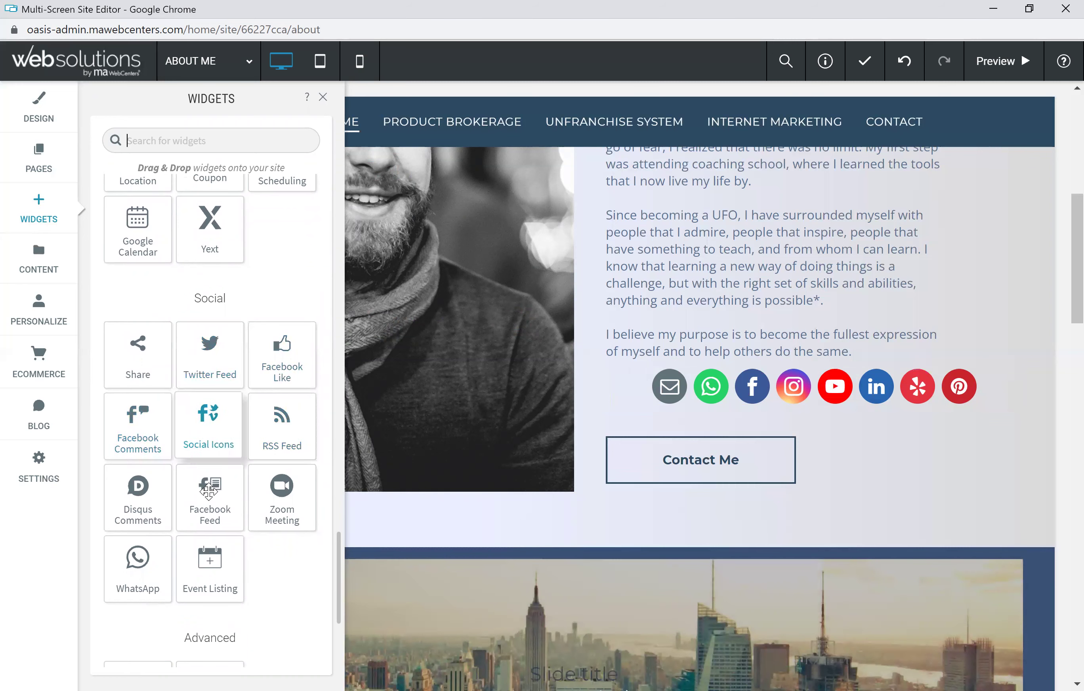
pyautogui.moveTo(212, 495); pyautogui.dragTo(674, 454)
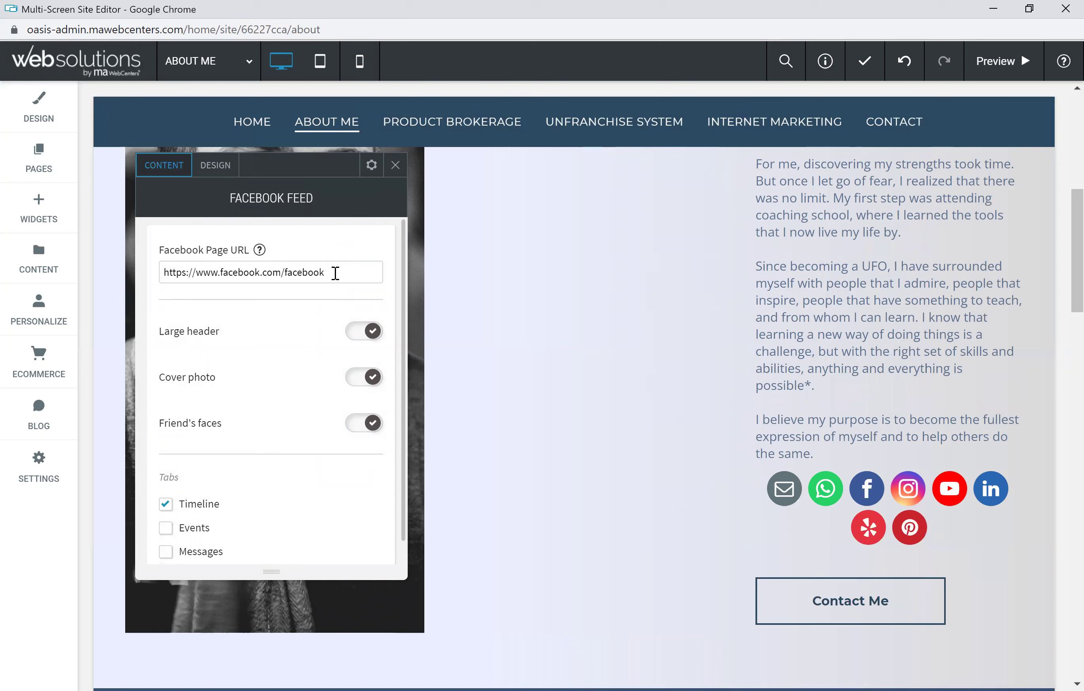
pyautogui.scroll(-1, 262, 462)
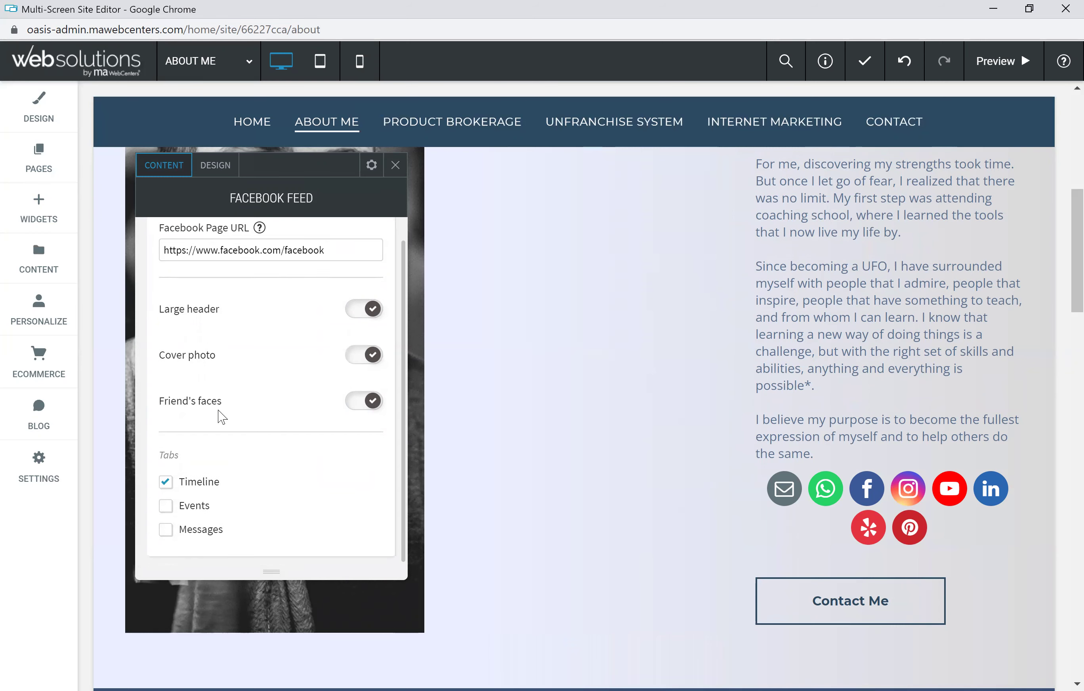
pyautogui.scroll(1, 336, 230)
pyautogui.click(395, 166)
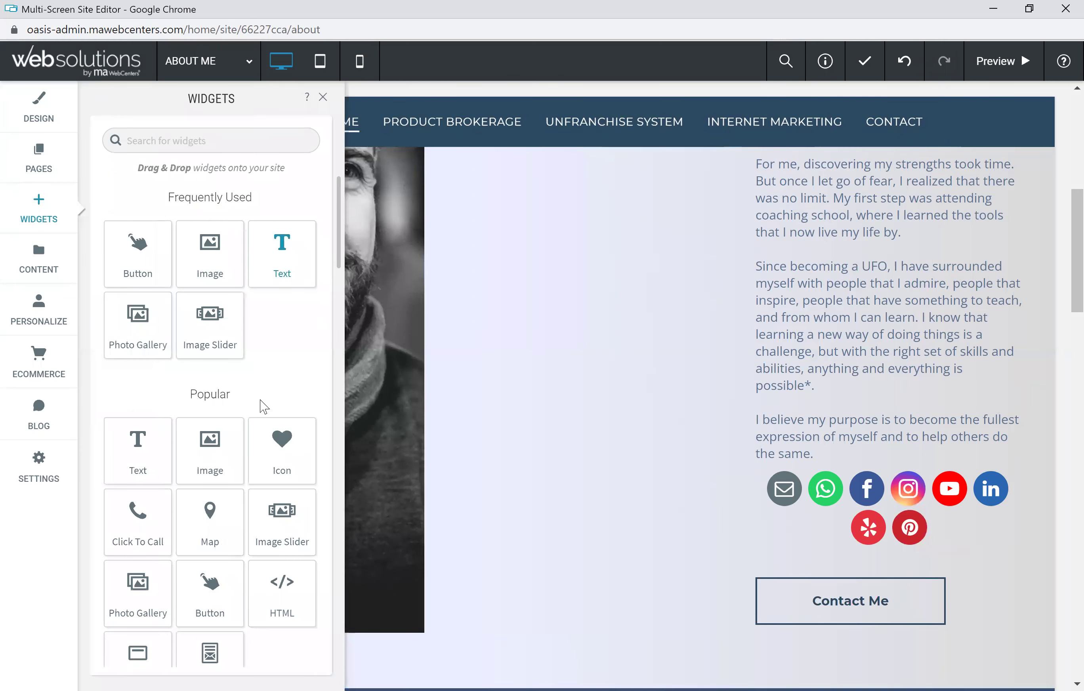
# Step: Place a Twitter Feed widget beside the photo, keep its type as Profile, and close its settings
pyautogui.scroll(-4, 248, 416)
pyautogui.scroll(-20, 249, 416)
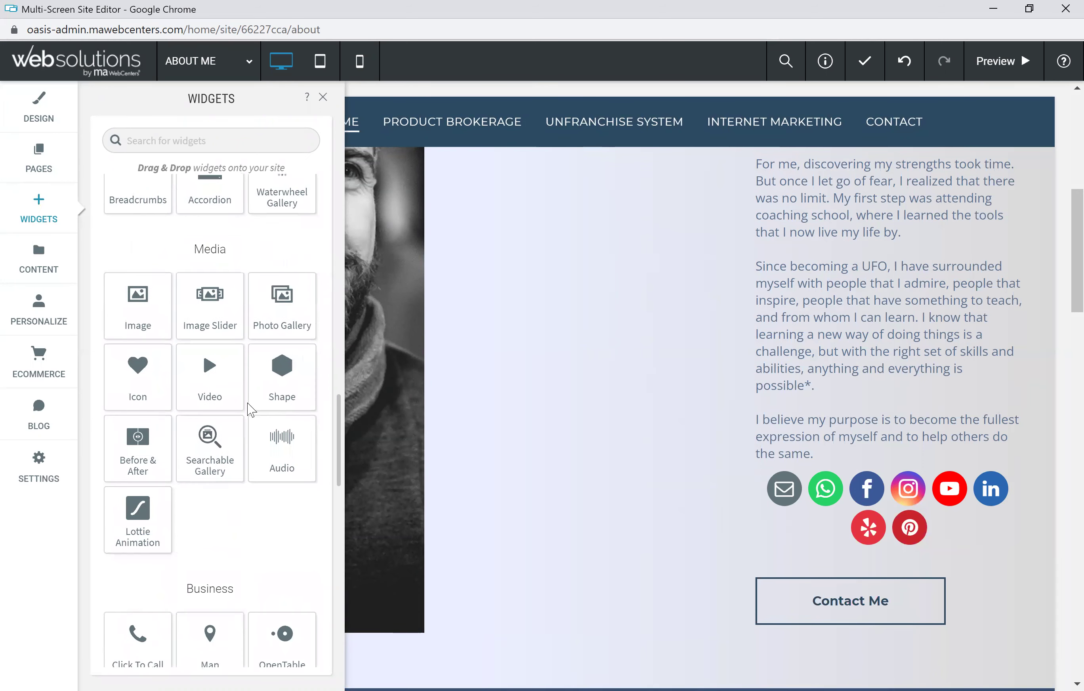
pyautogui.scroll(-7, 249, 404)
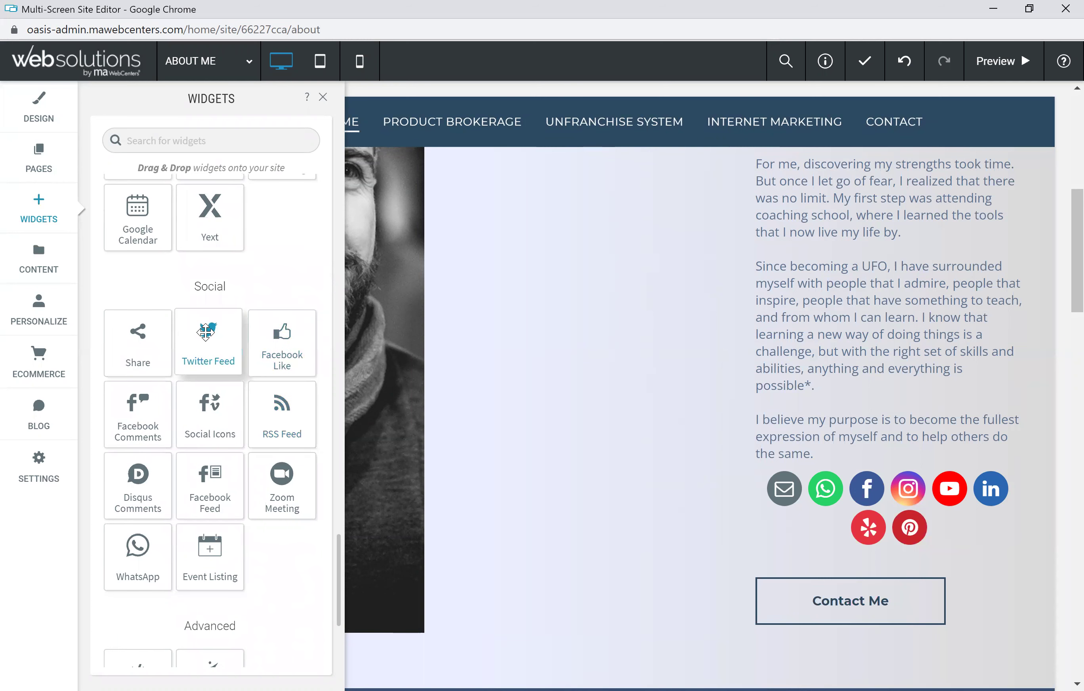
pyautogui.moveTo(208, 332); pyautogui.dragTo(501, 343)
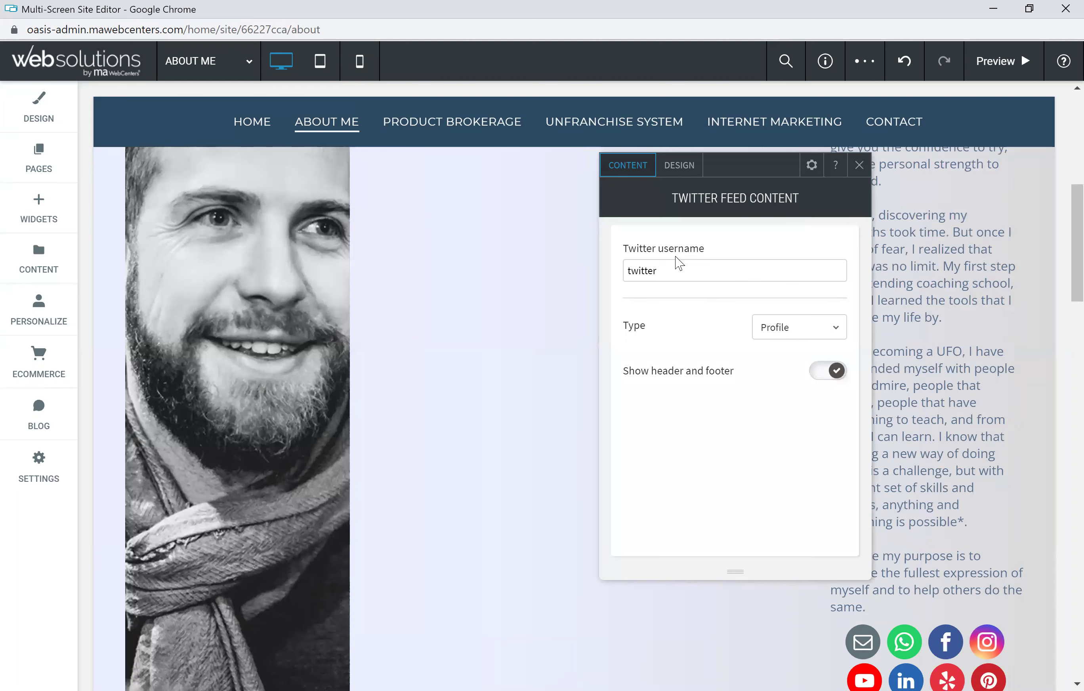
pyautogui.click(838, 331)
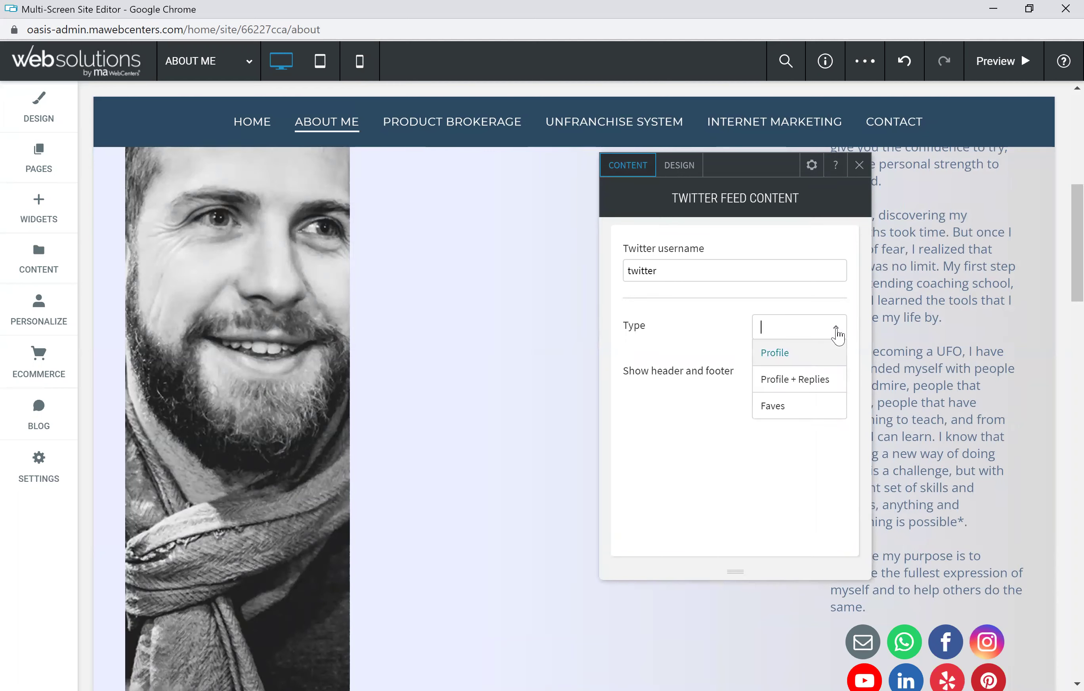
pyautogui.click(705, 413)
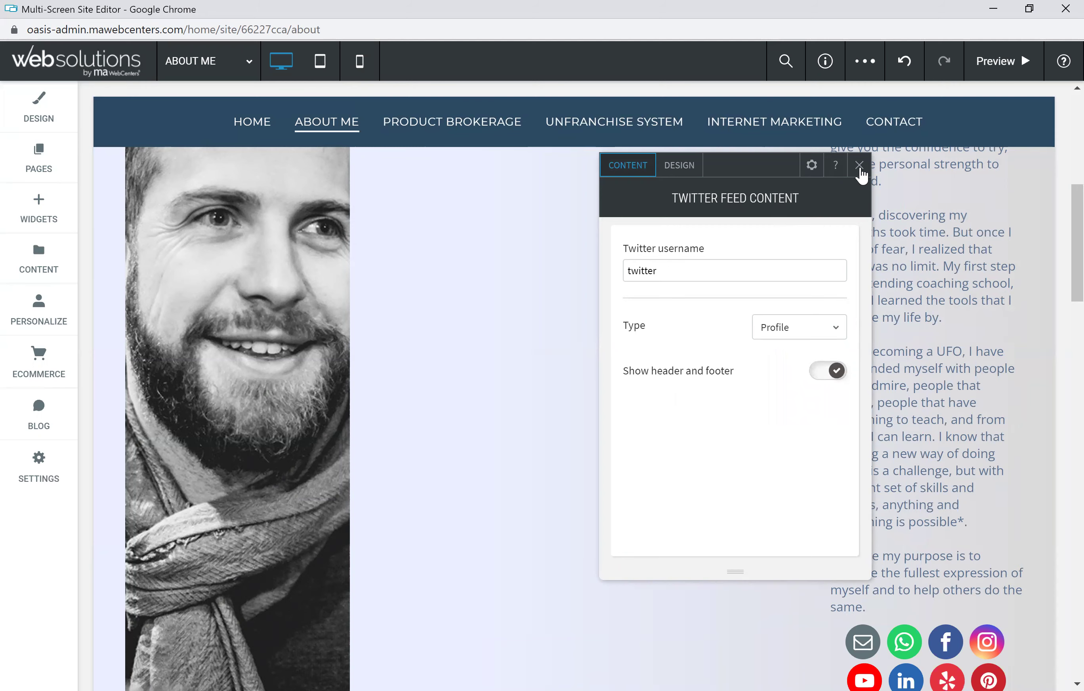
pyautogui.click(496, 371)
pyautogui.scroll(10, 515, 336)
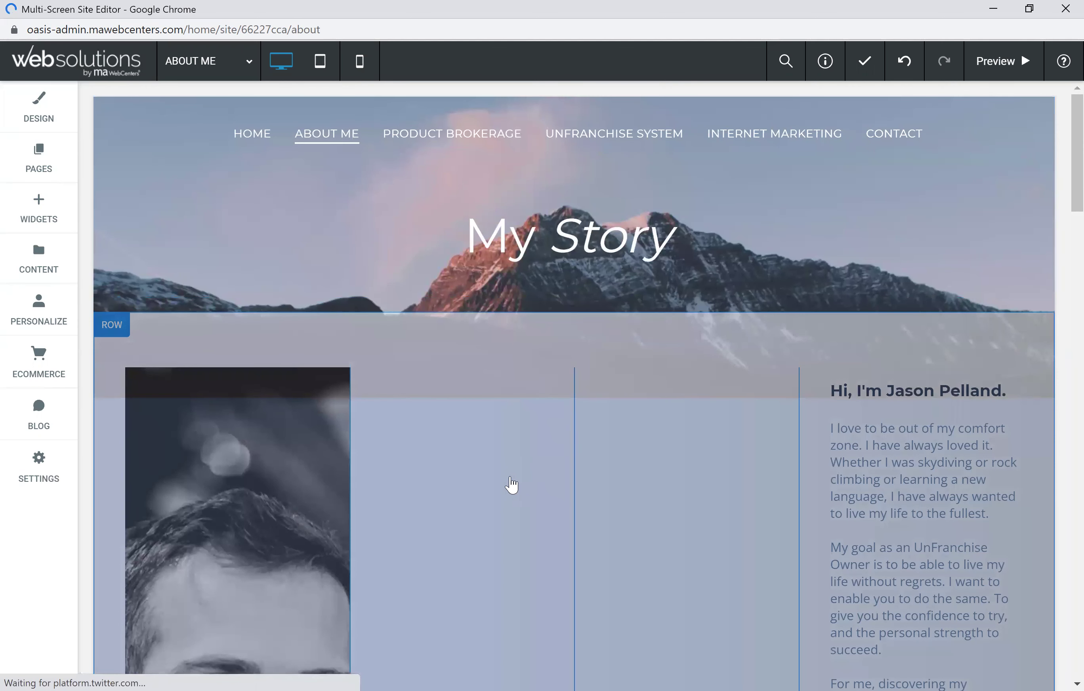
# Step: Delete the empty side column, the Twitter feed widget, and the leftover empty middle column
pyautogui.scroll(-4, 594, 478)
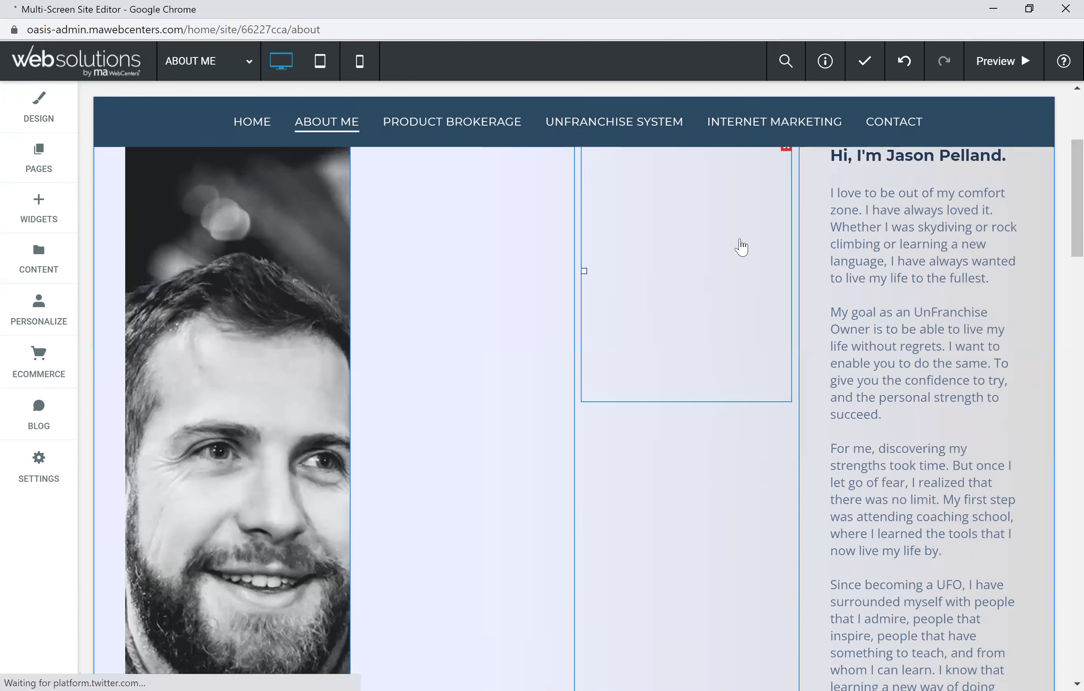
pyautogui.scroll(2, 780, 284)
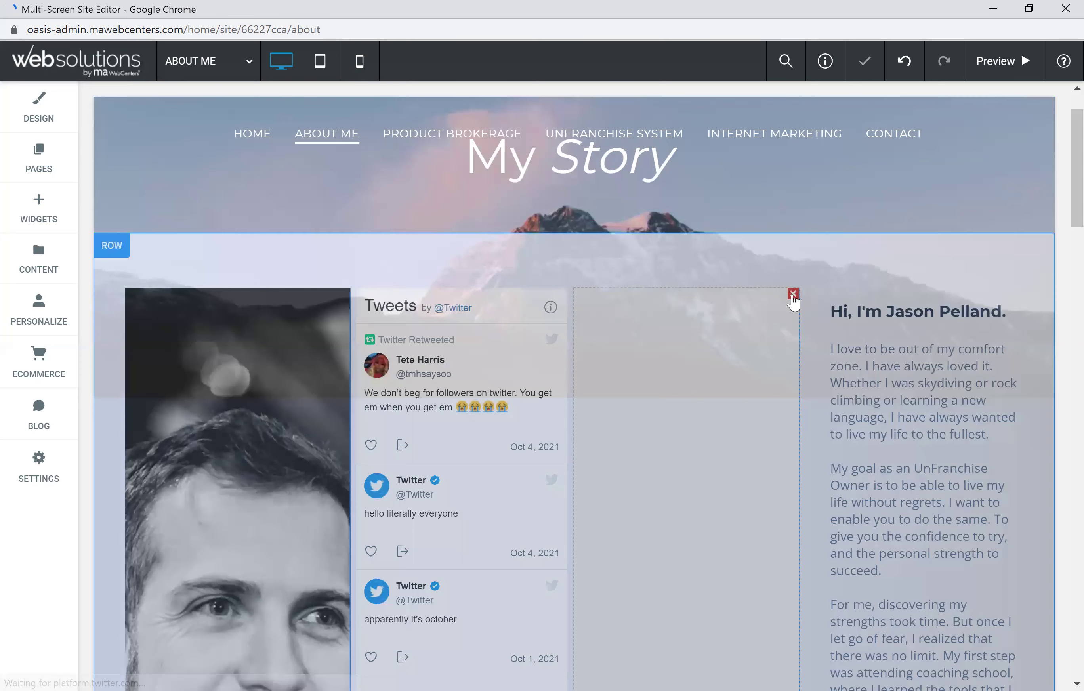
pyautogui.click(790, 294)
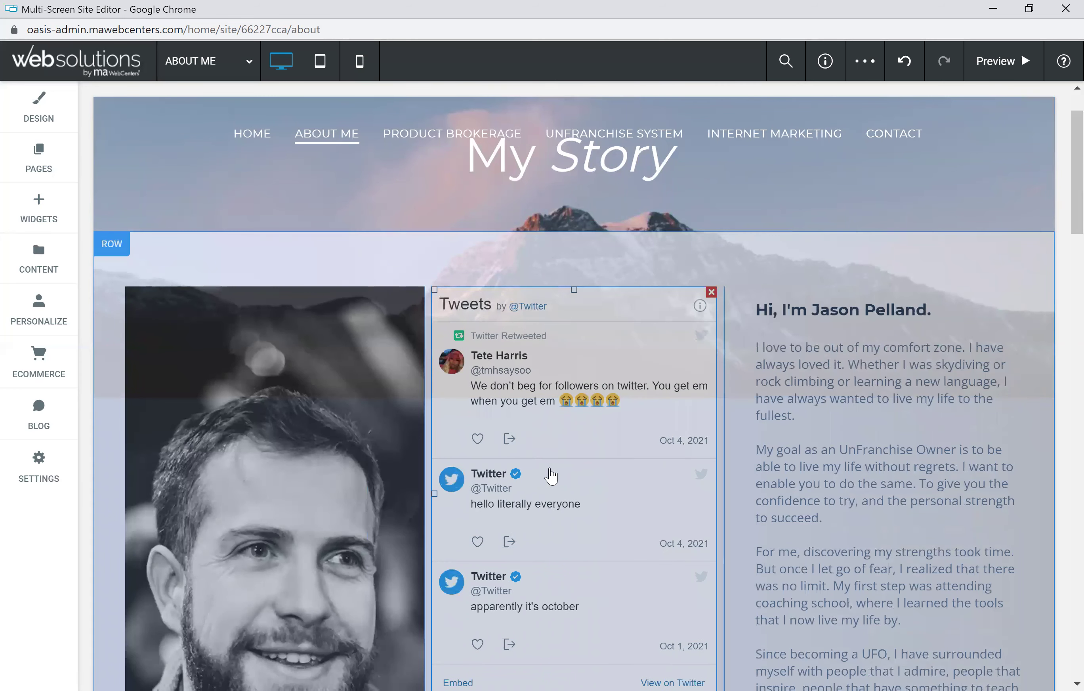
pyautogui.scroll(-2, 647, 379)
pyautogui.scroll(2, 647, 379)
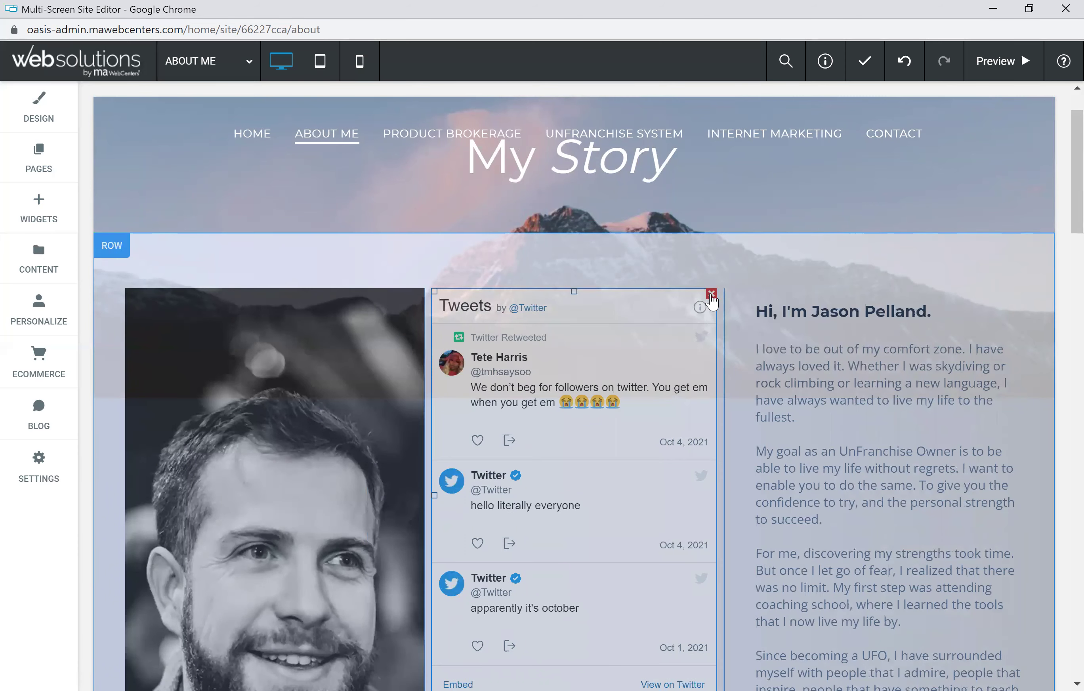
pyautogui.click(711, 295)
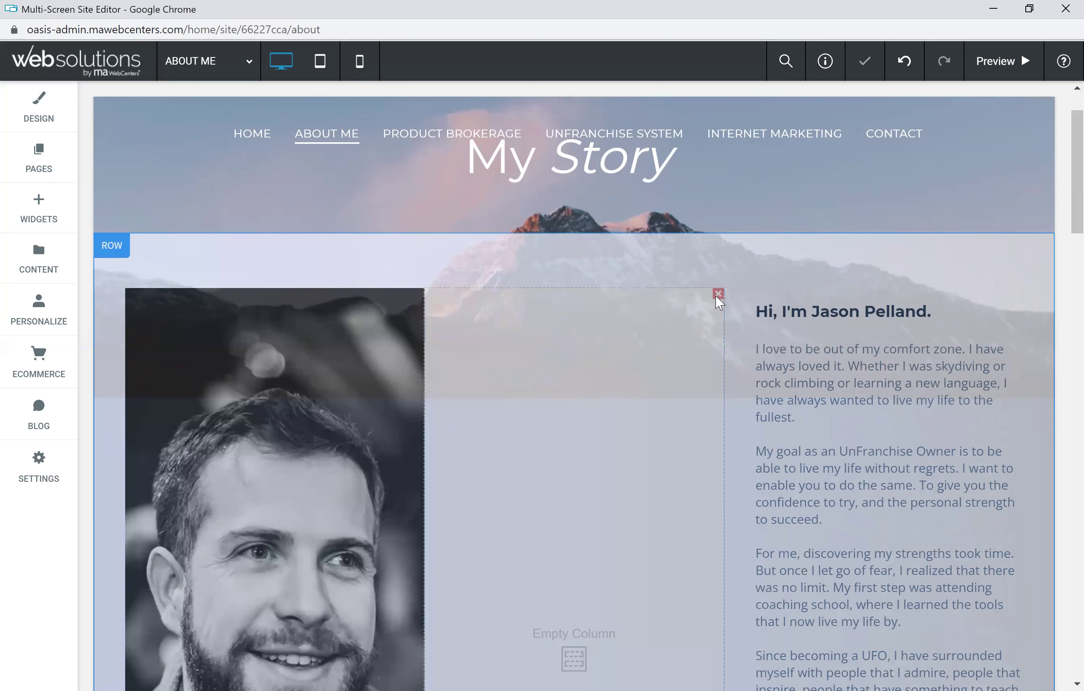
pyautogui.click(718, 293)
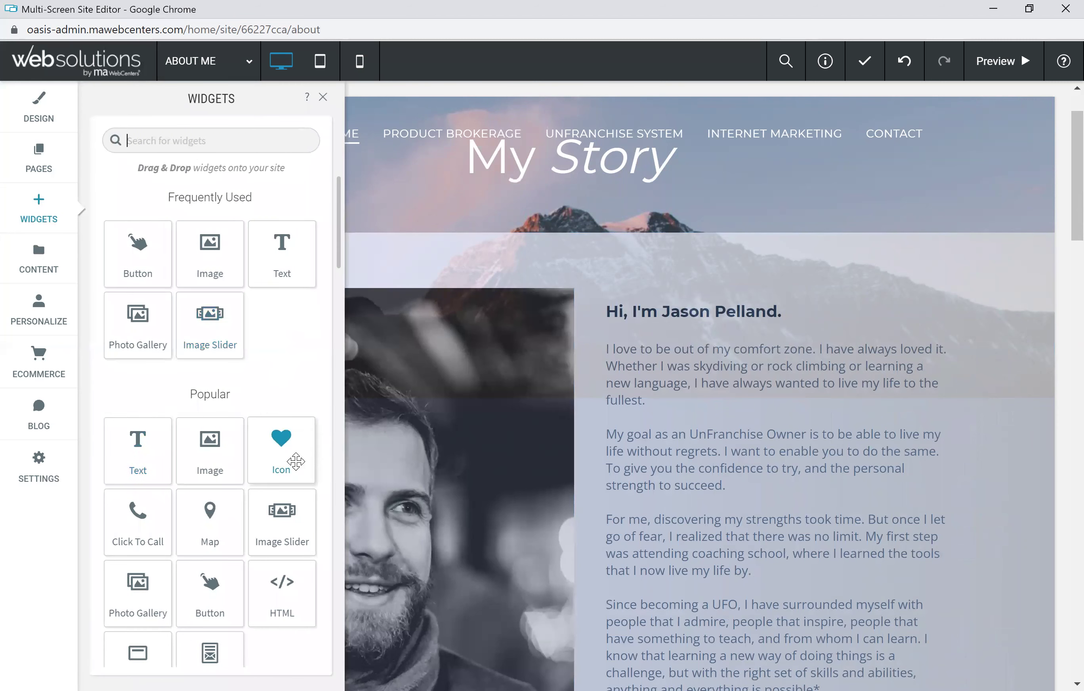
# Step: Scroll the widget list past Media and Business down to the Social section
pyautogui.scroll(-2, 246, 548)
pyautogui.scroll(-10, 249, 551)
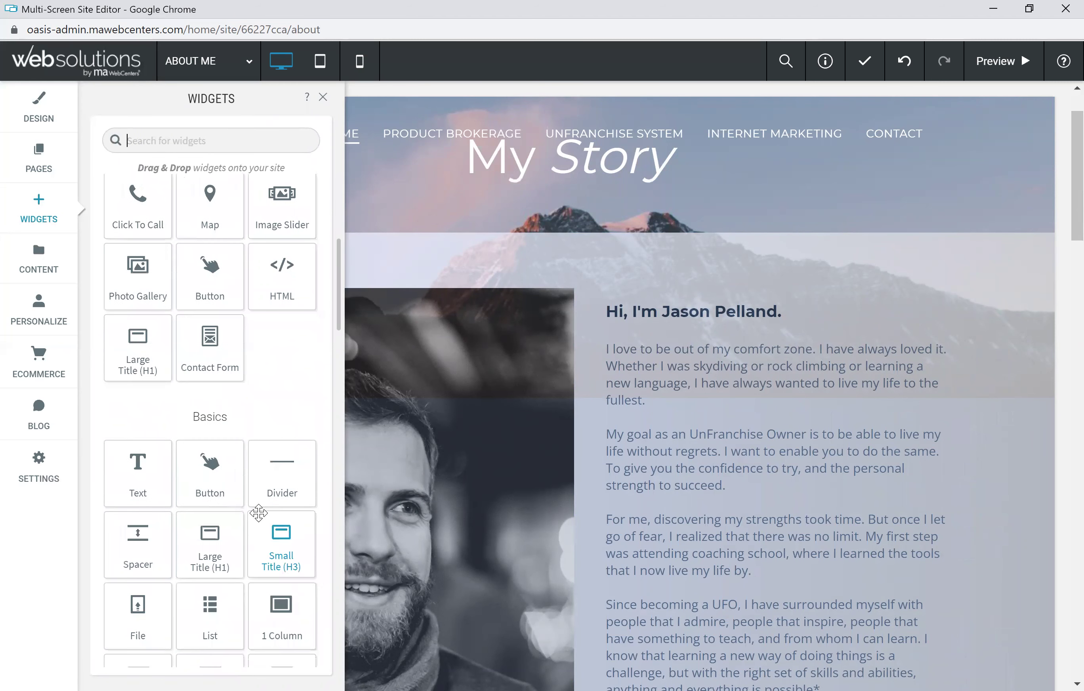
pyautogui.scroll(-6, 258, 490)
pyautogui.scroll(-3, 277, 418)
pyautogui.scroll(-5, 245, 607)
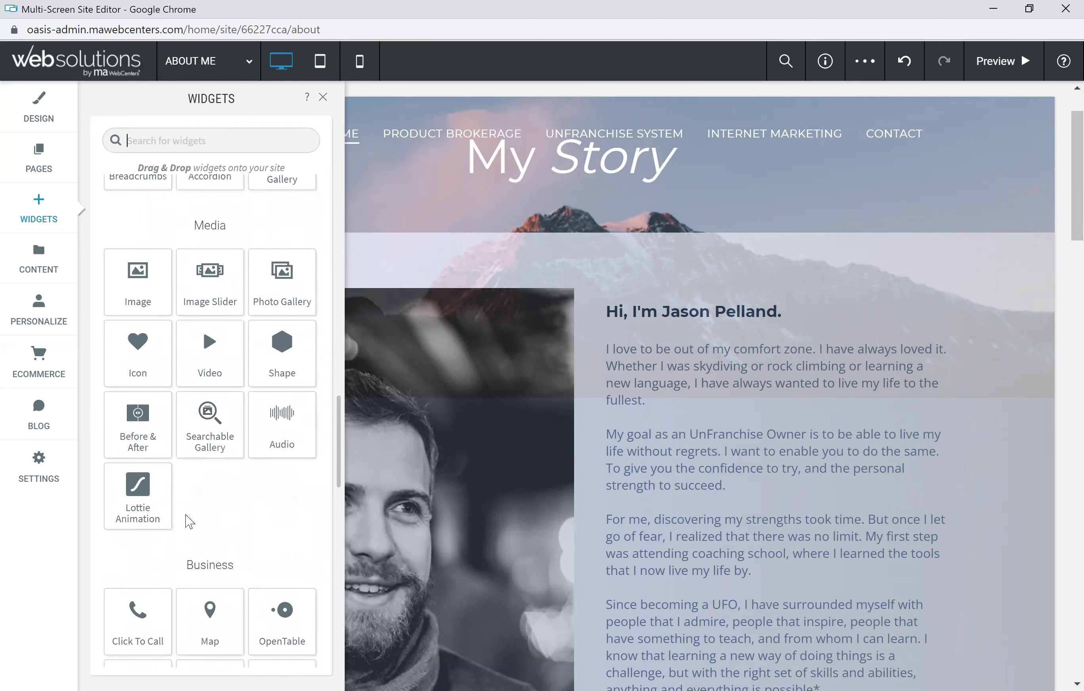
pyautogui.scroll(-6, 281, 401)
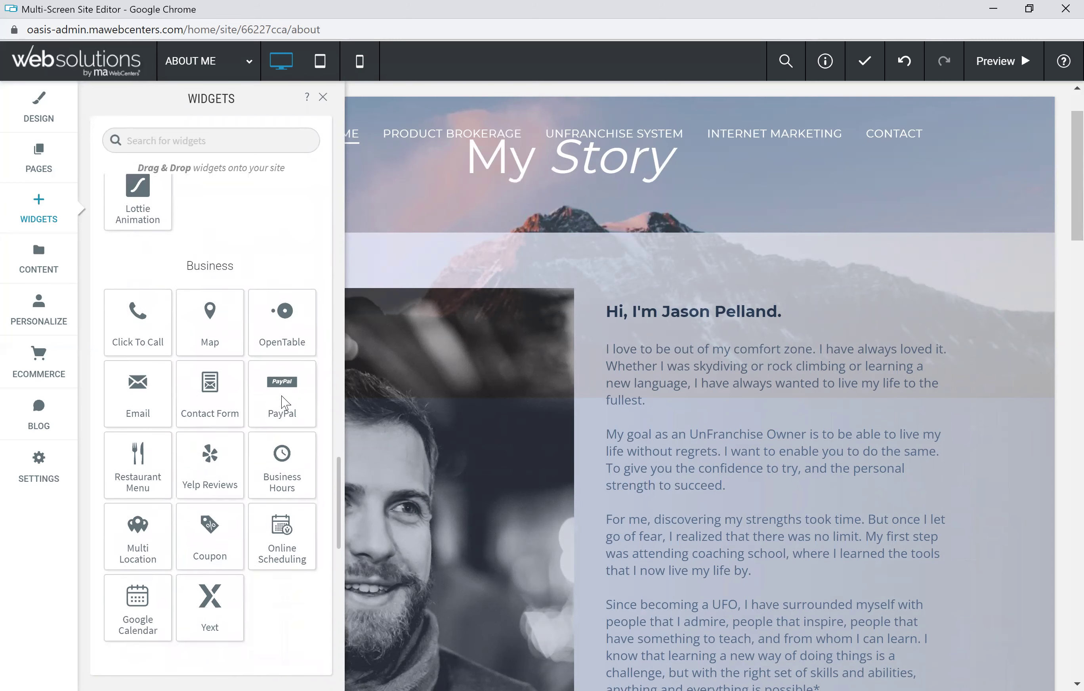
pyautogui.scroll(-4, 296, 478)
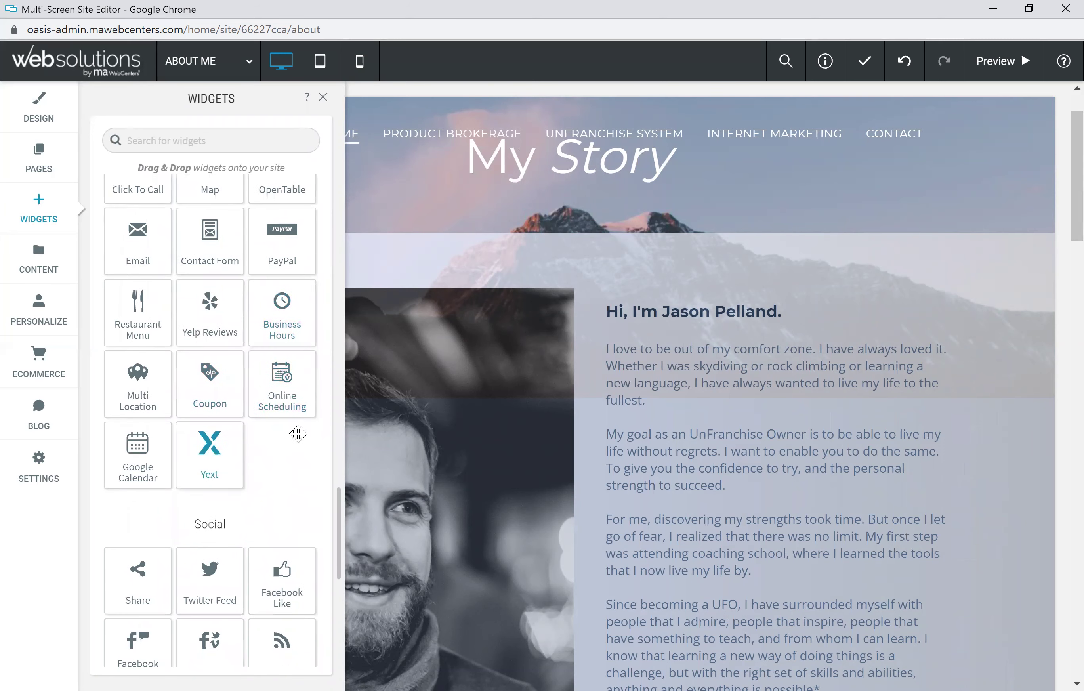
pyautogui.scroll(-3, 288, 364)
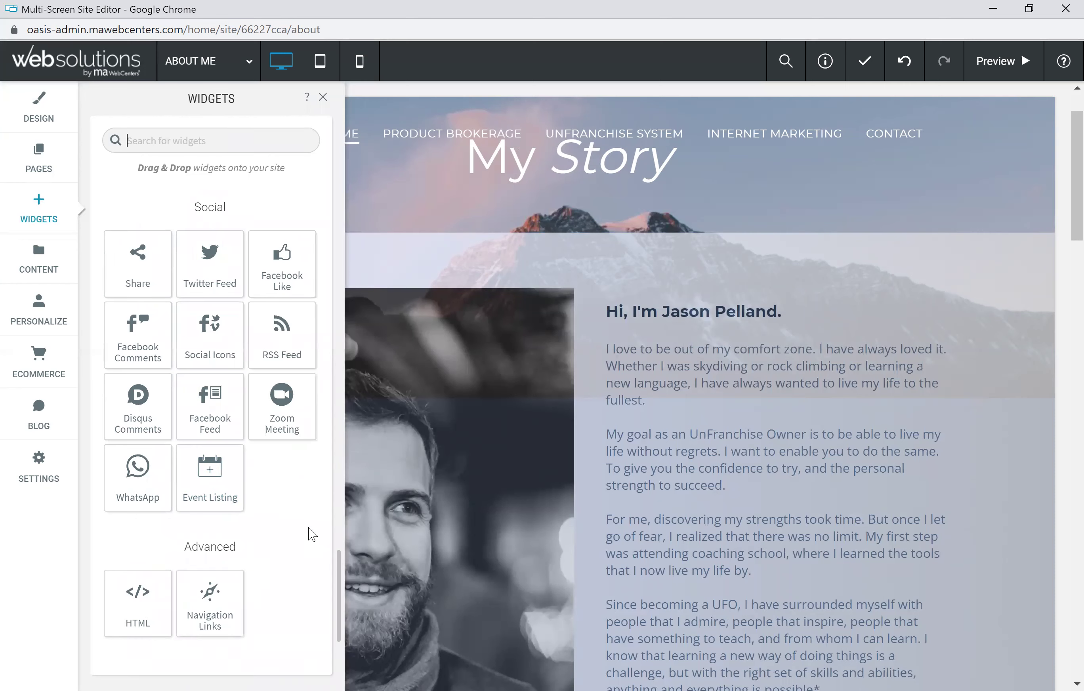
# Step: Add a Zoom Meeting join form between the photo and text, keeping meeting ID and password requests on
pyautogui.moveTo(280, 405); pyautogui.dragTo(640, 379)
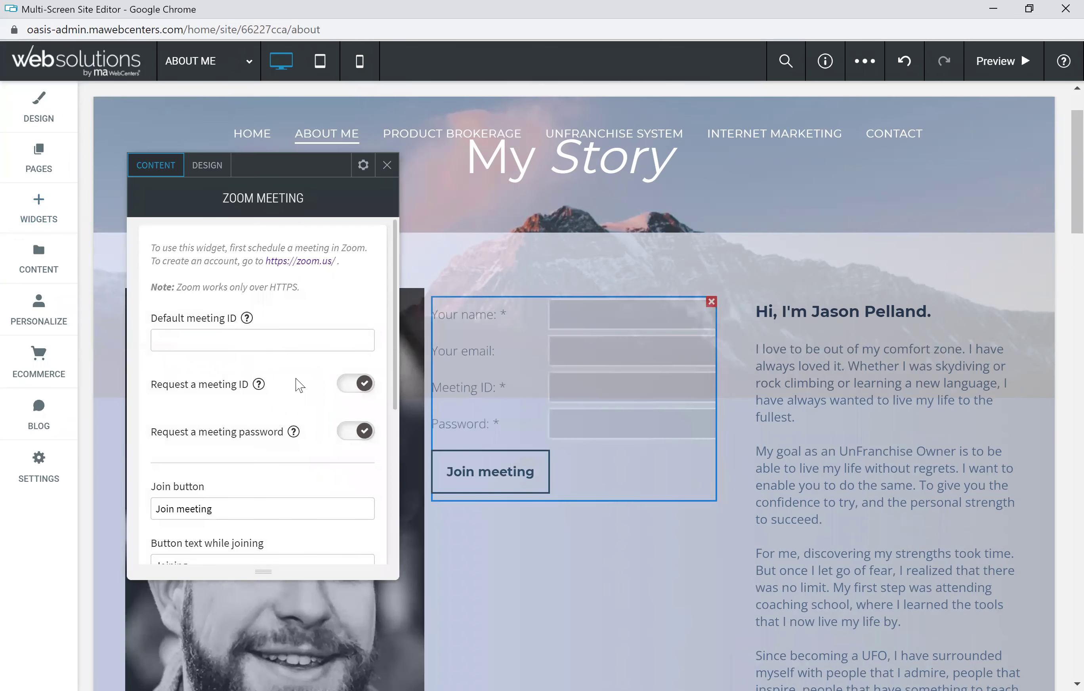
pyautogui.click(362, 386)
pyautogui.click(363, 386)
pyautogui.click(367, 437)
pyautogui.click(367, 436)
# Step: Review the join form's Design settings, then close the Zoom Meeting panel
pyautogui.scroll(-3, 194, 361)
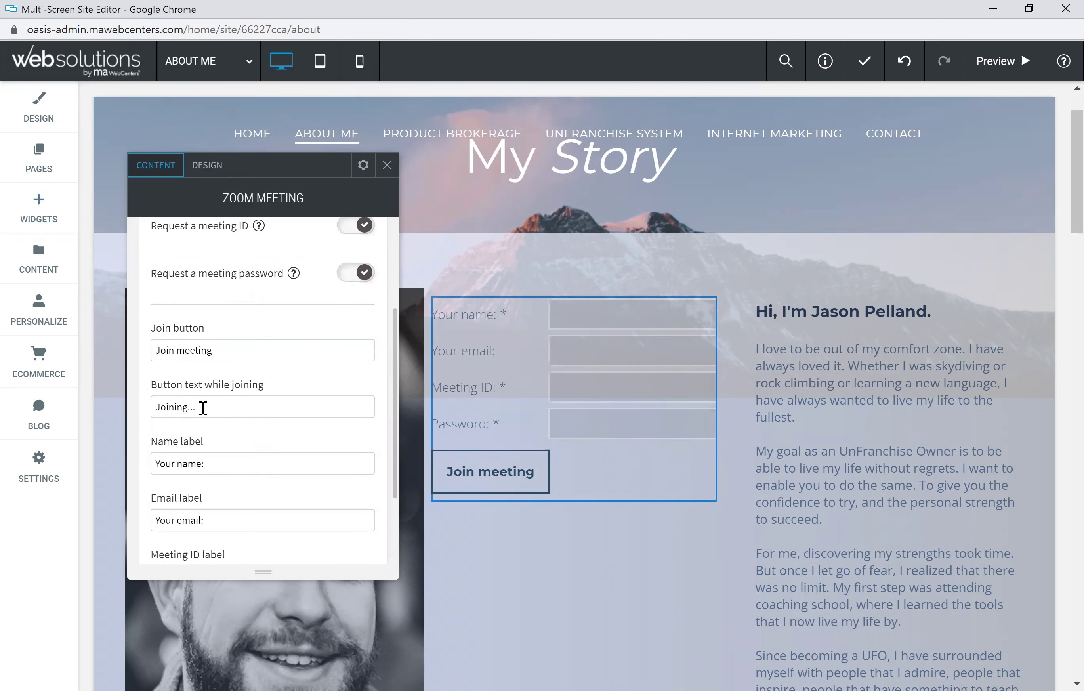
pyautogui.scroll(-2, 254, 455)
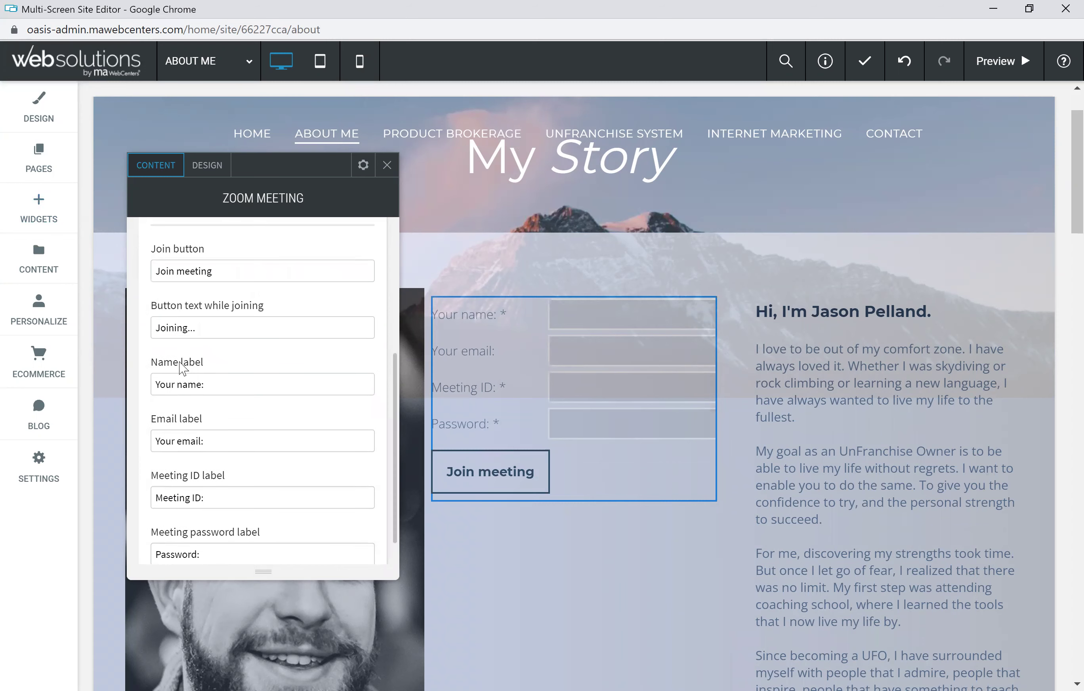
pyautogui.scroll(-2, 221, 478)
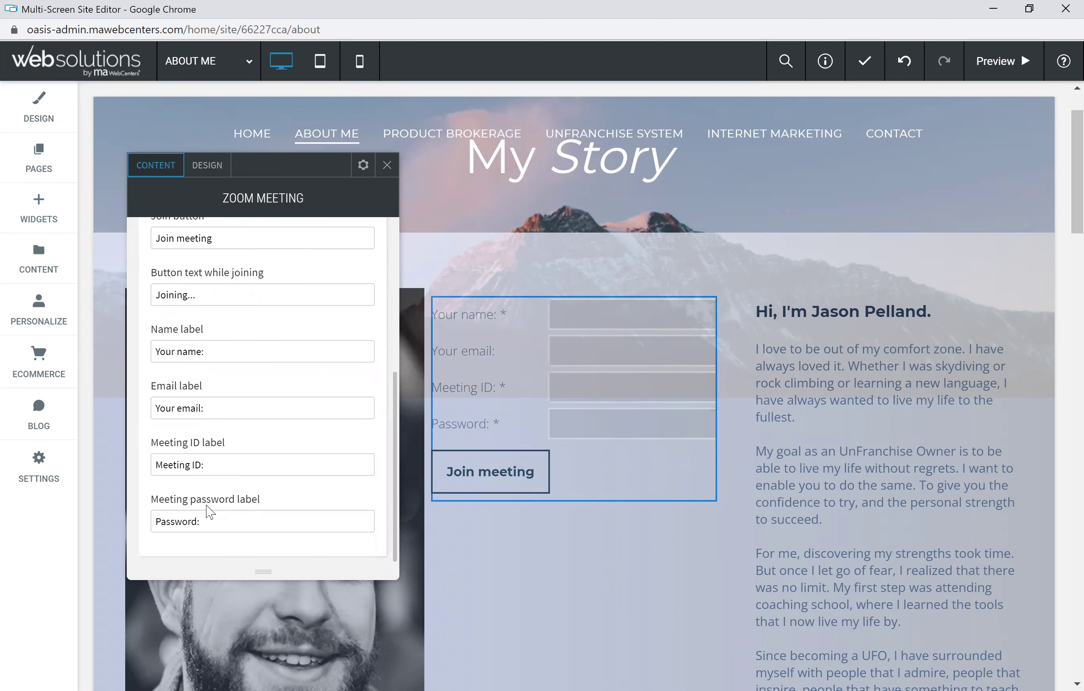
pyautogui.scroll(5, 253, 478)
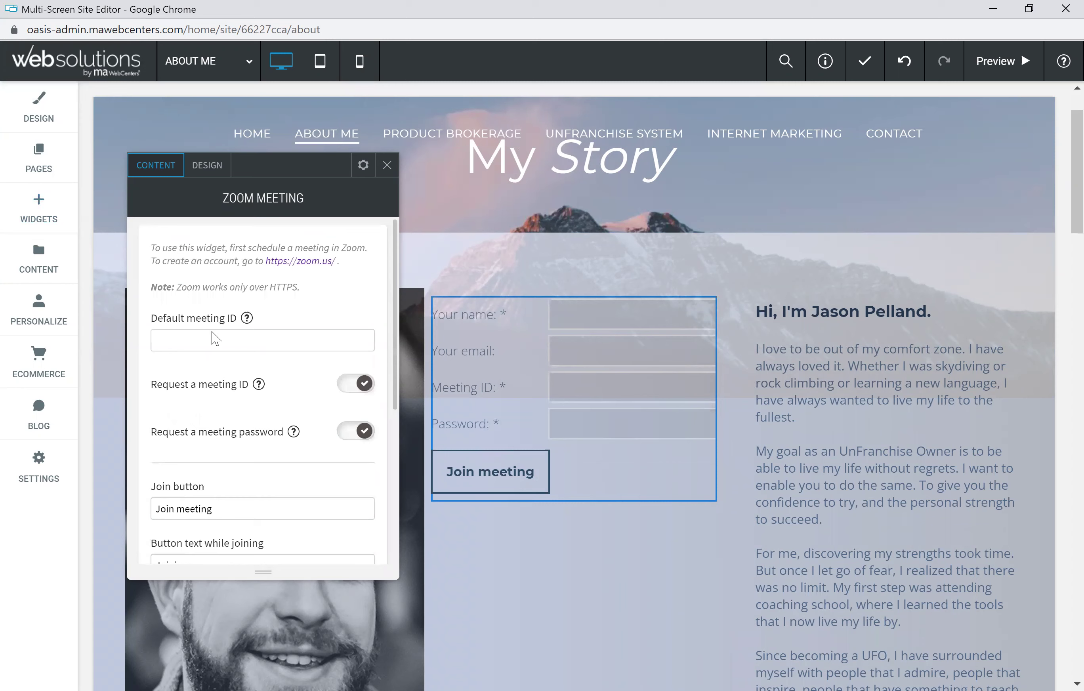
pyautogui.click(212, 166)
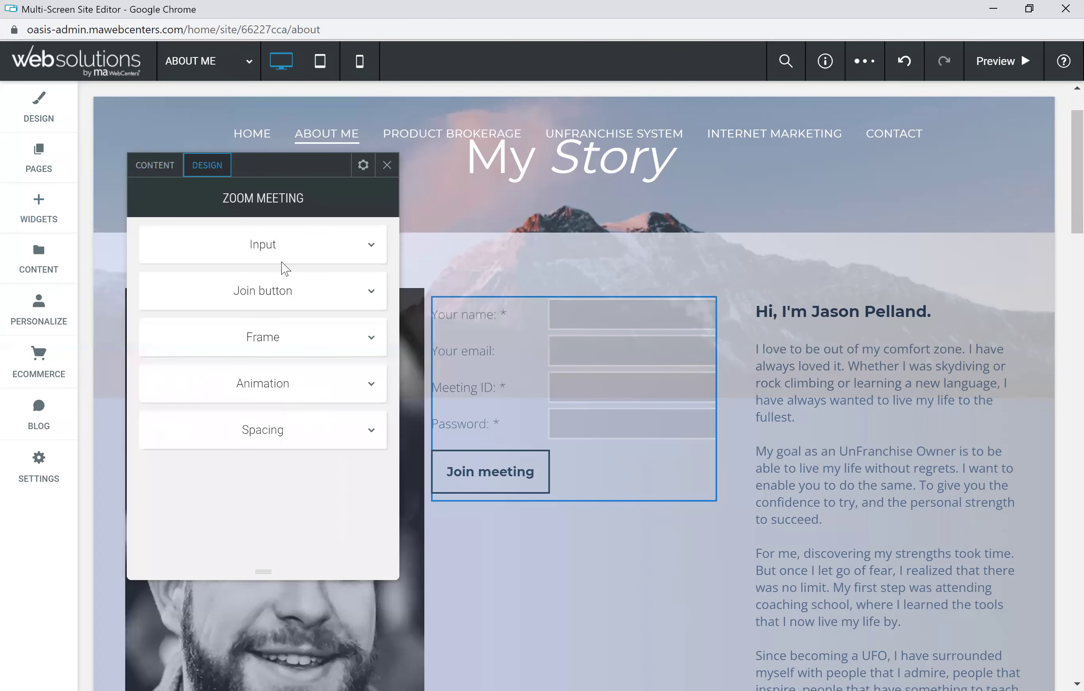
pyautogui.moveTo(383, 205); pyautogui.dragTo(383, 205)
pyautogui.click(636, 411)
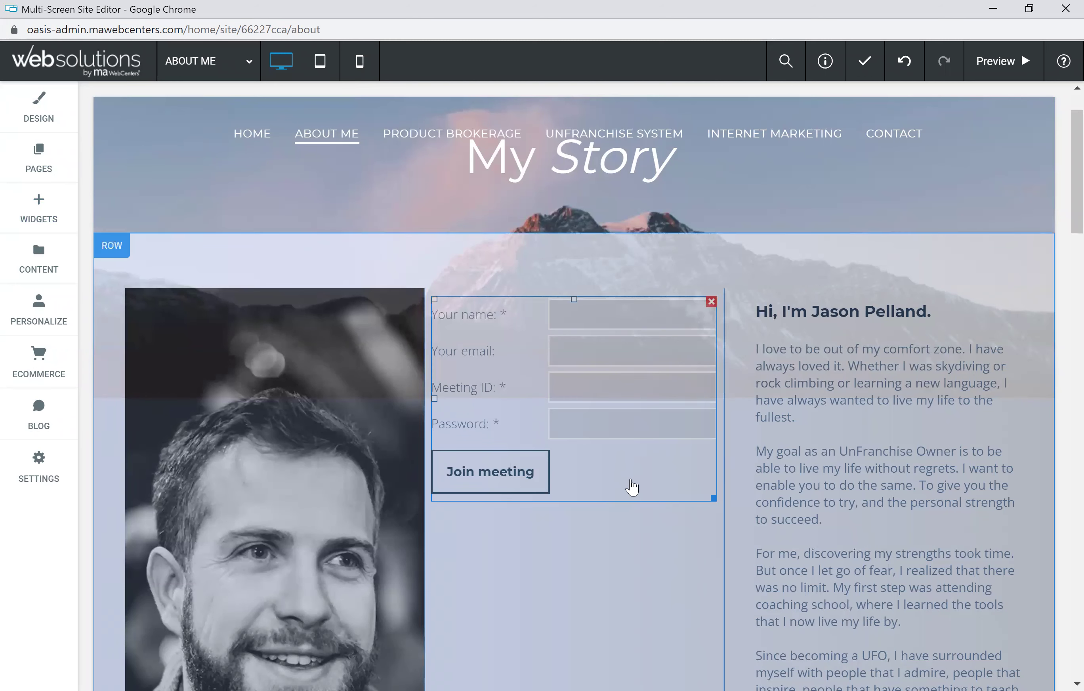